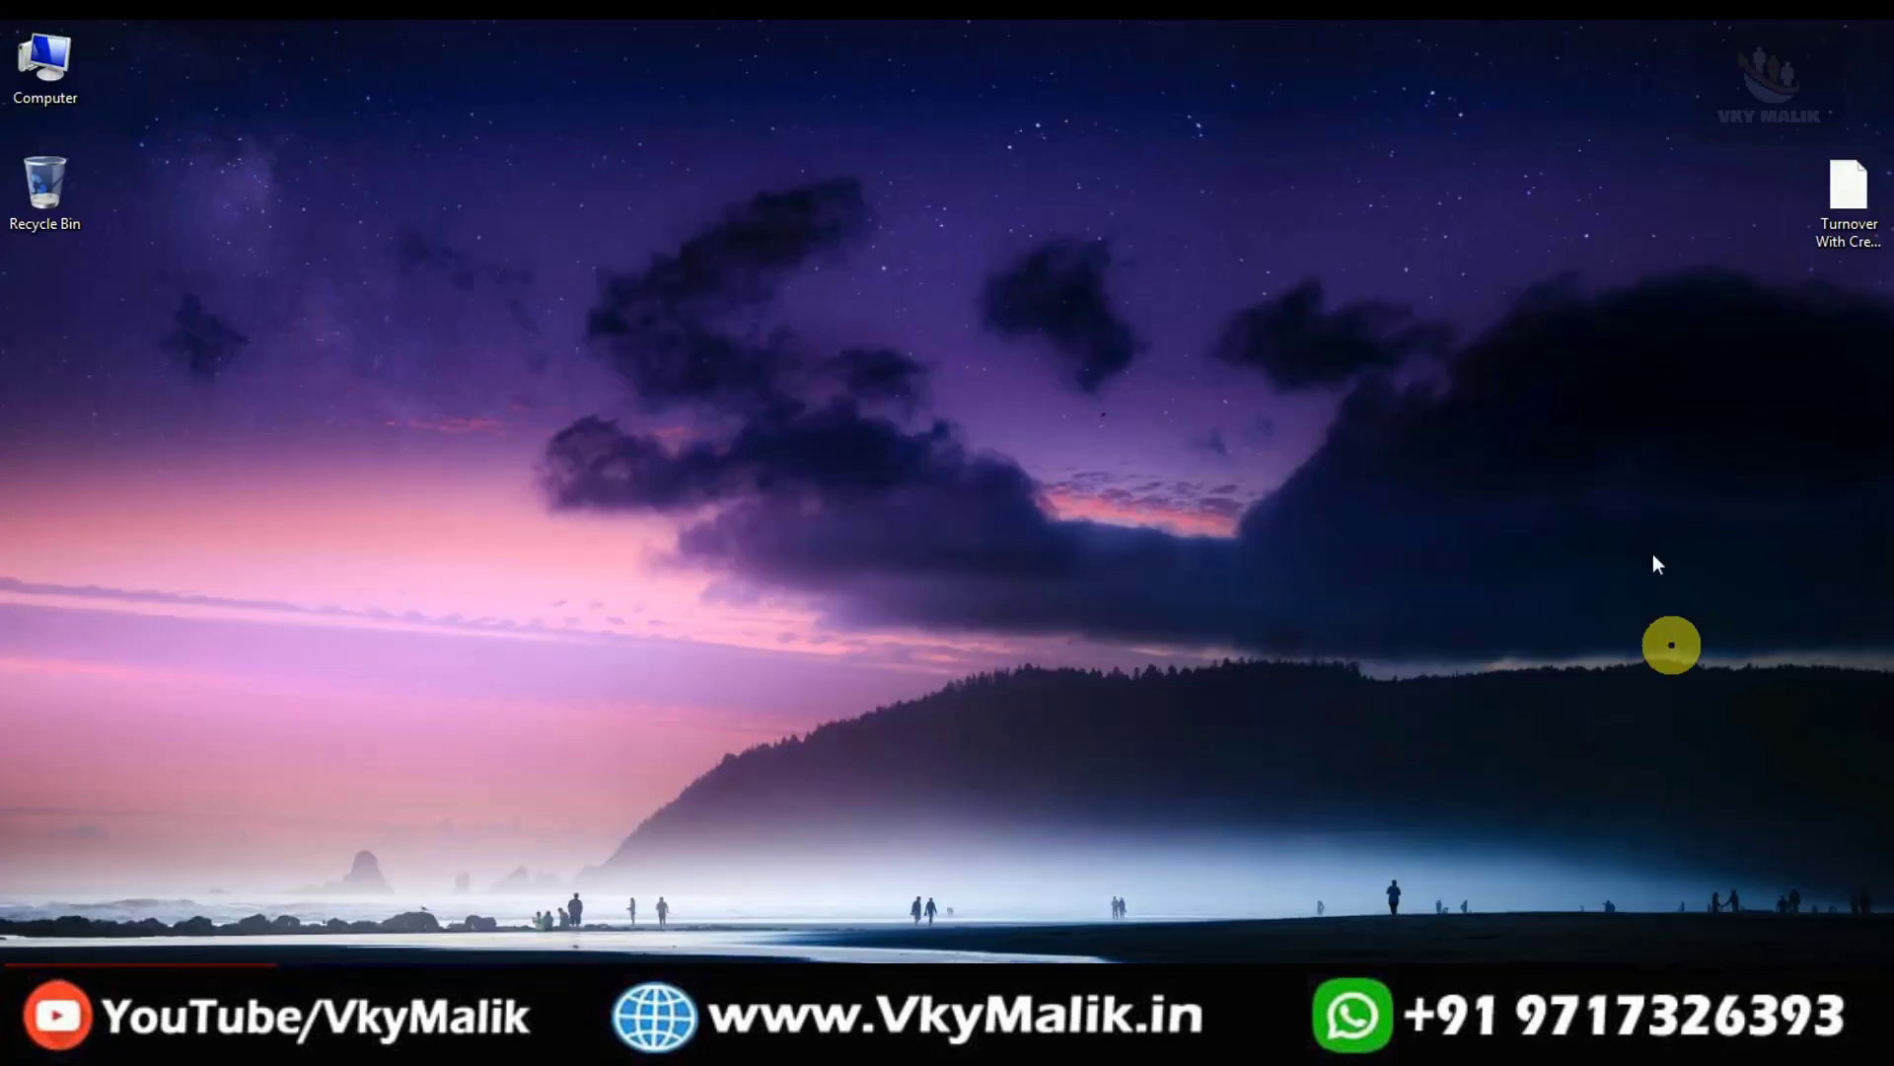
Copy the full path of the desktop file Turnover With Credit Limit TDL File.tcp from its security properties
left_click(1848, 192)
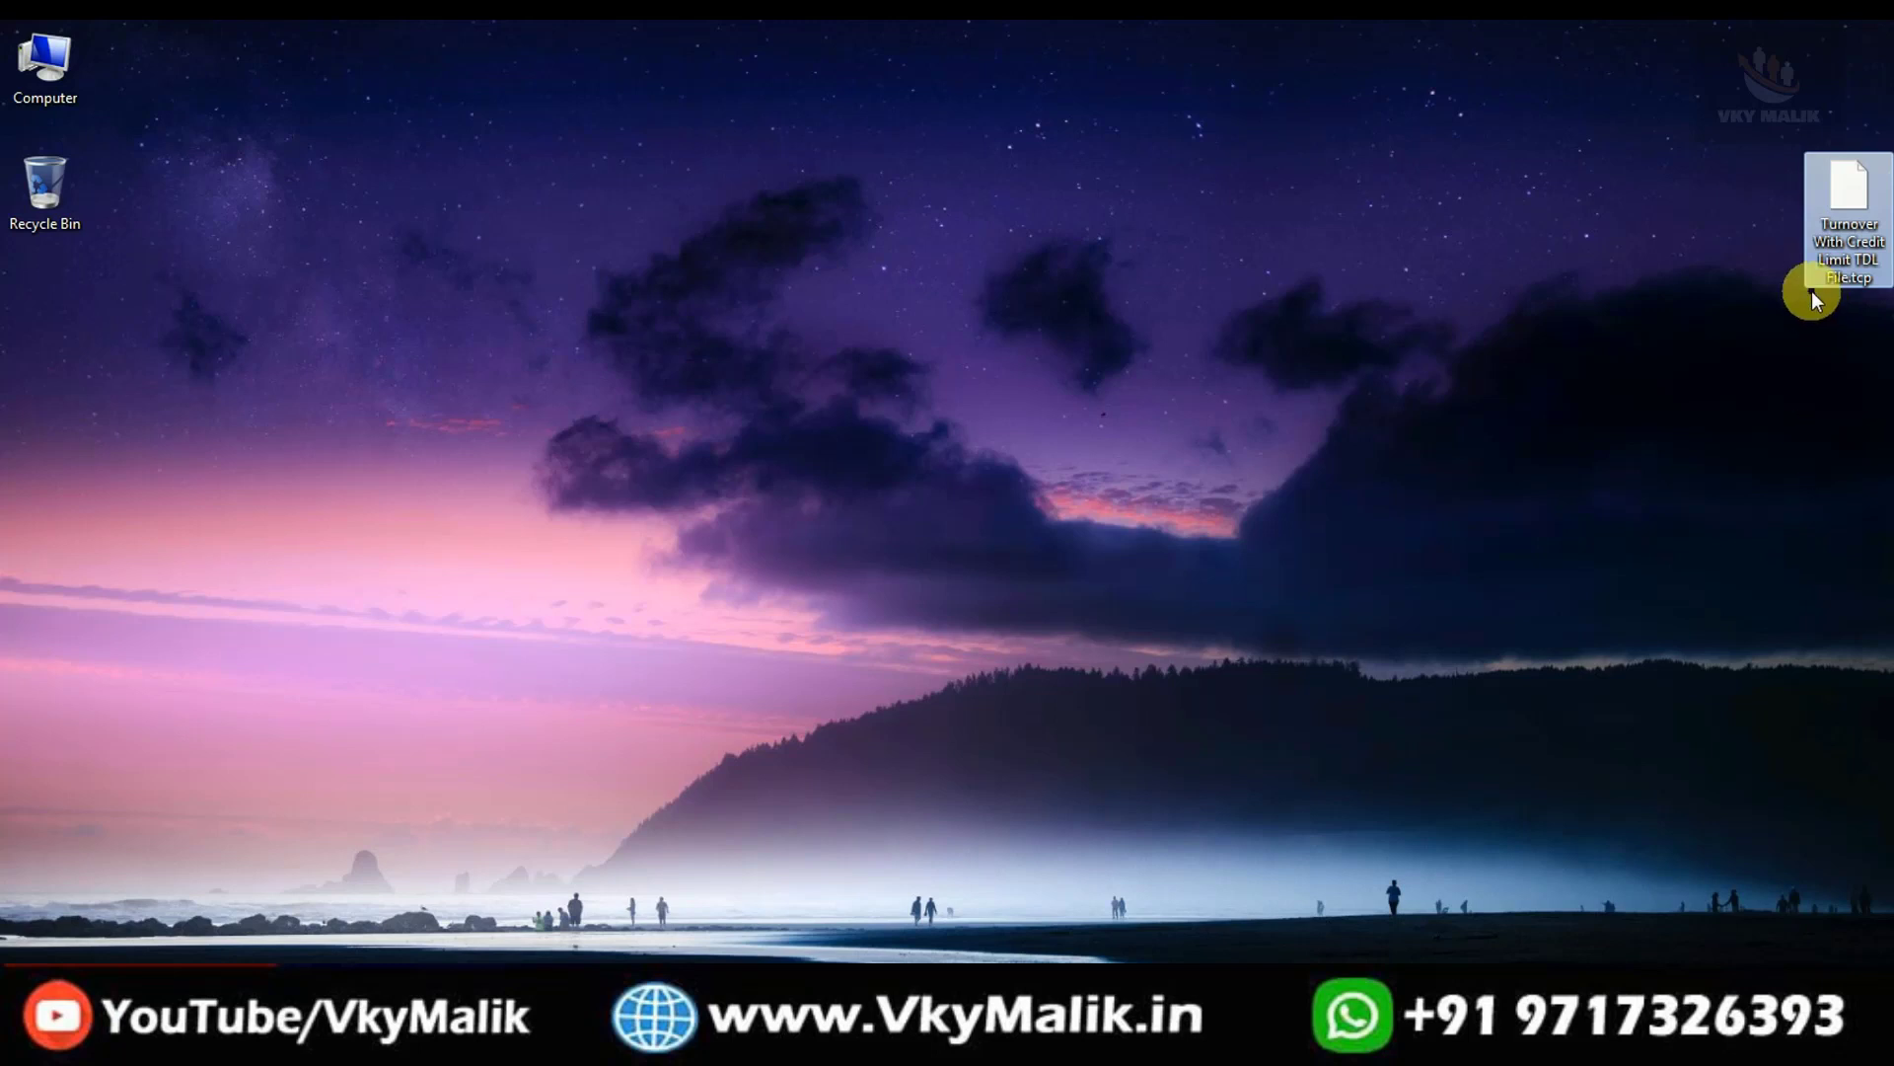
right_click(1841, 207)
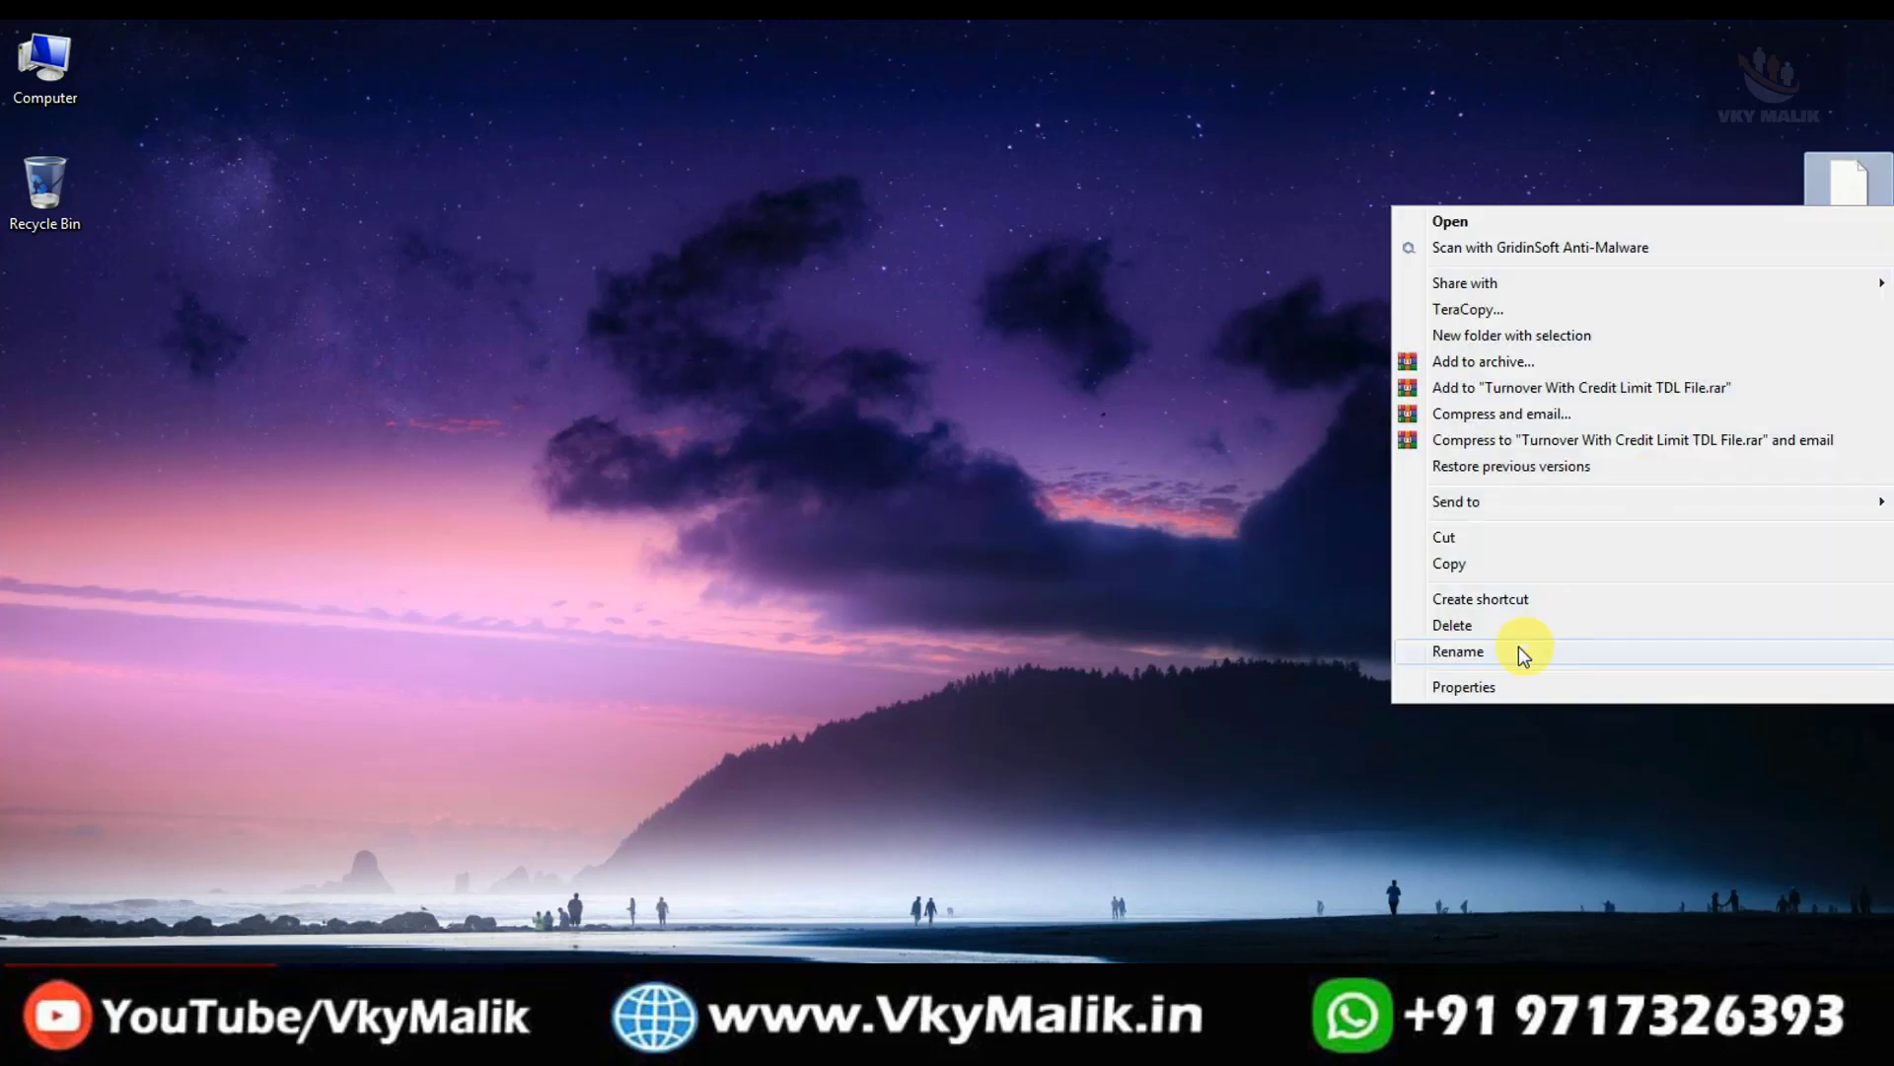
left_click(1460, 680)
left_click(1561, 263)
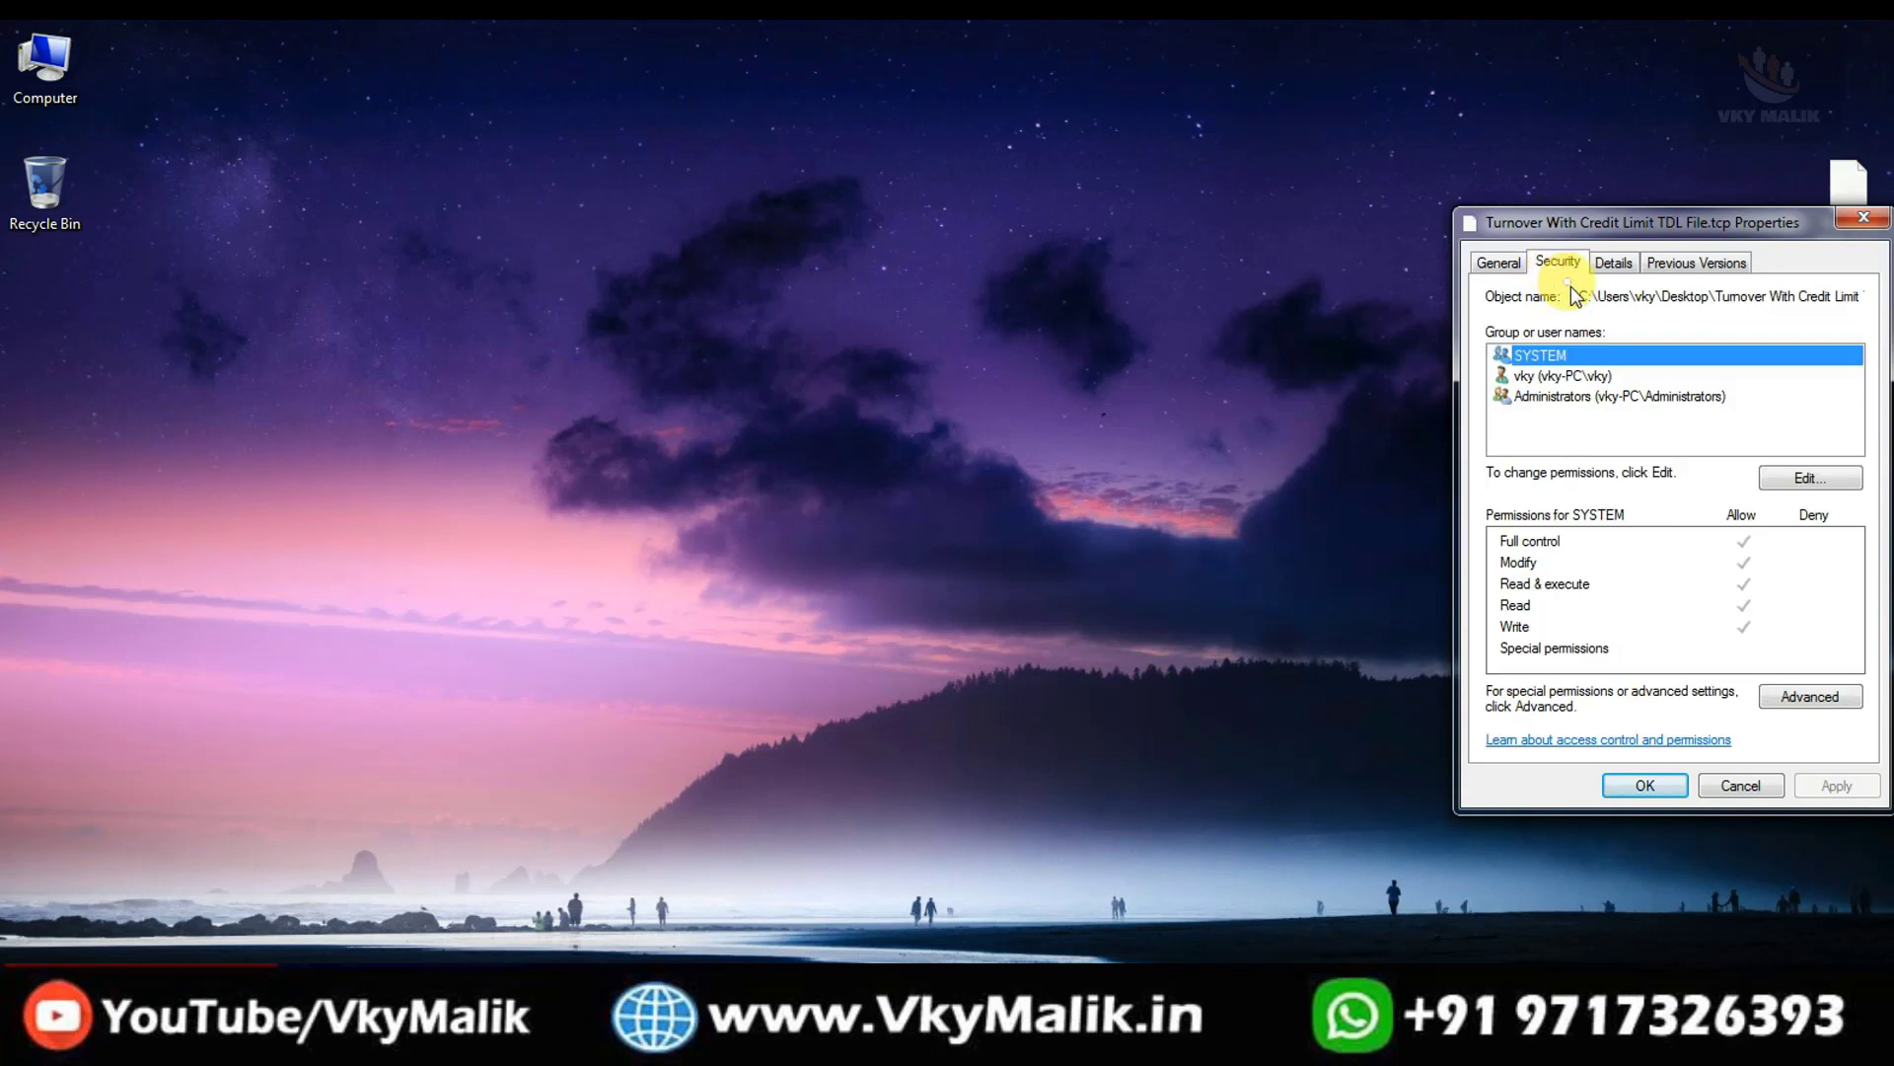
left_click_drag(1585, 297, 1811, 302)
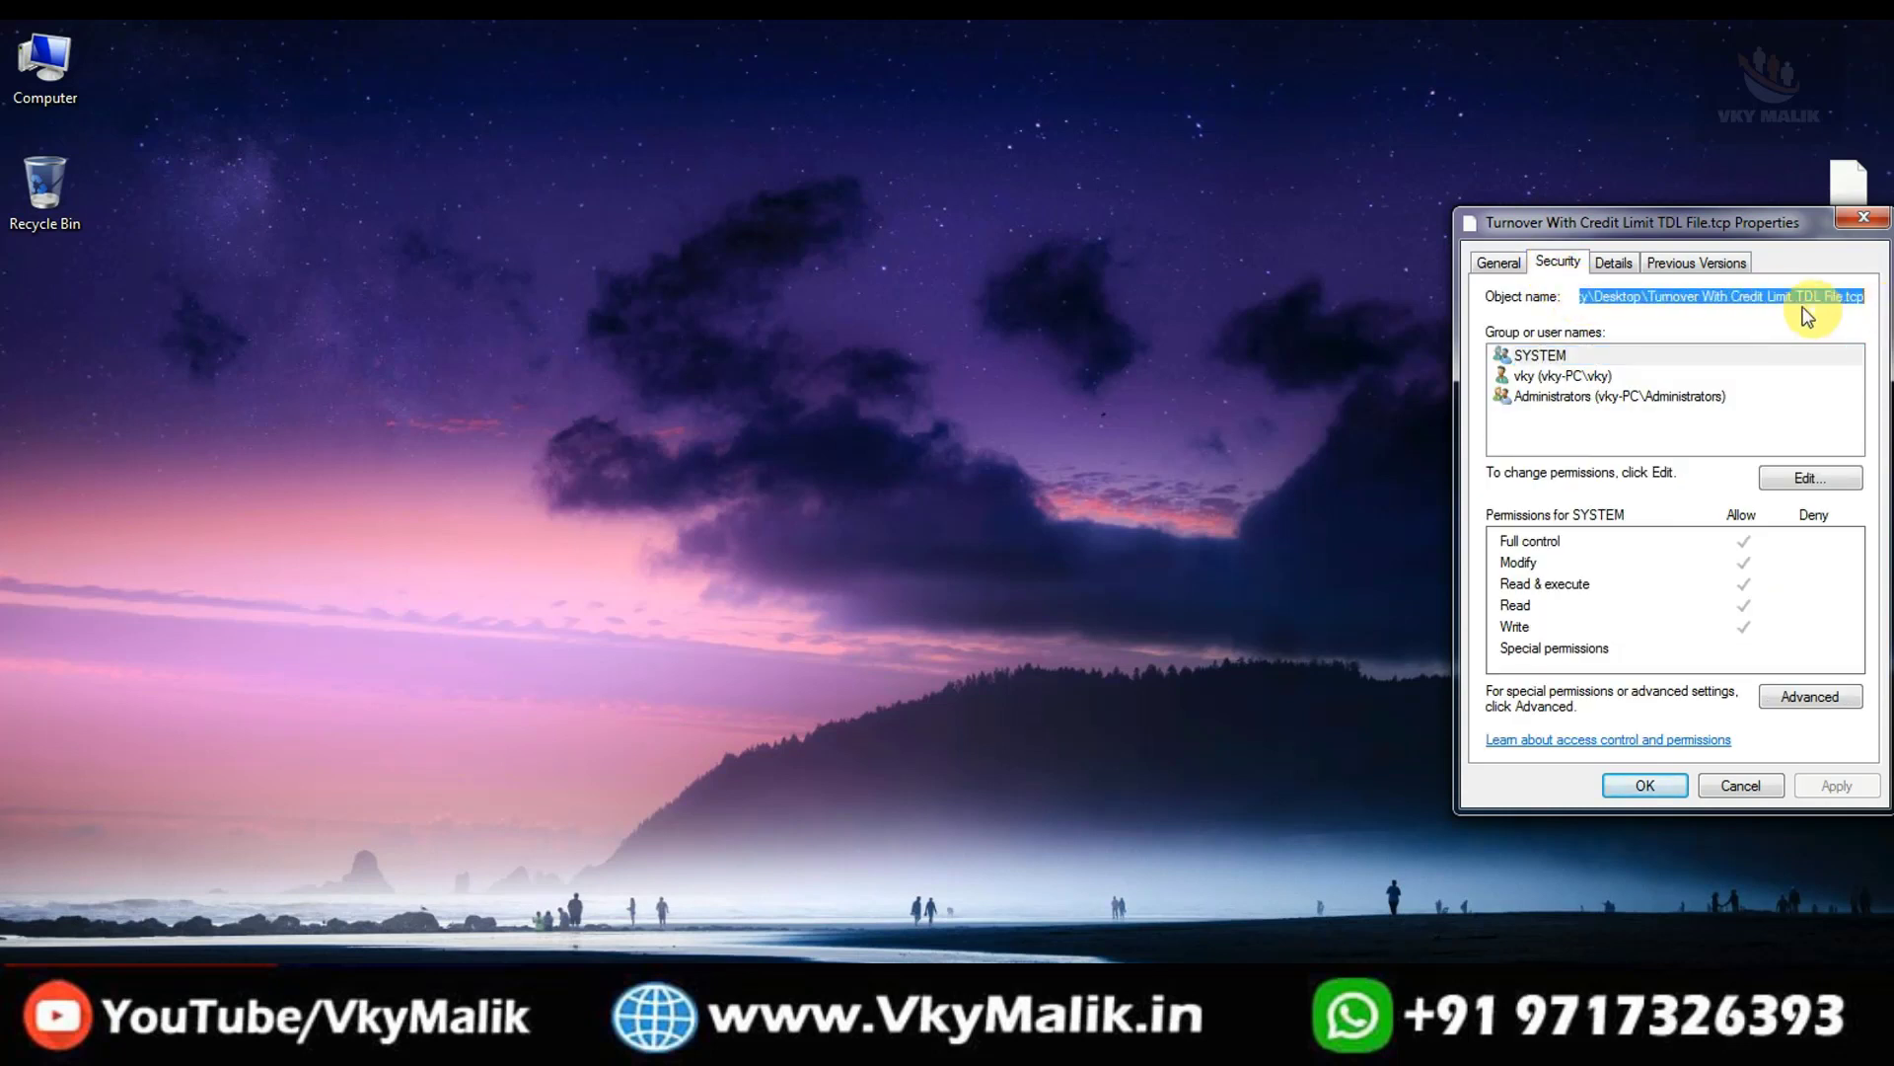
right_click(1763, 298)
left_click(1645, 372)
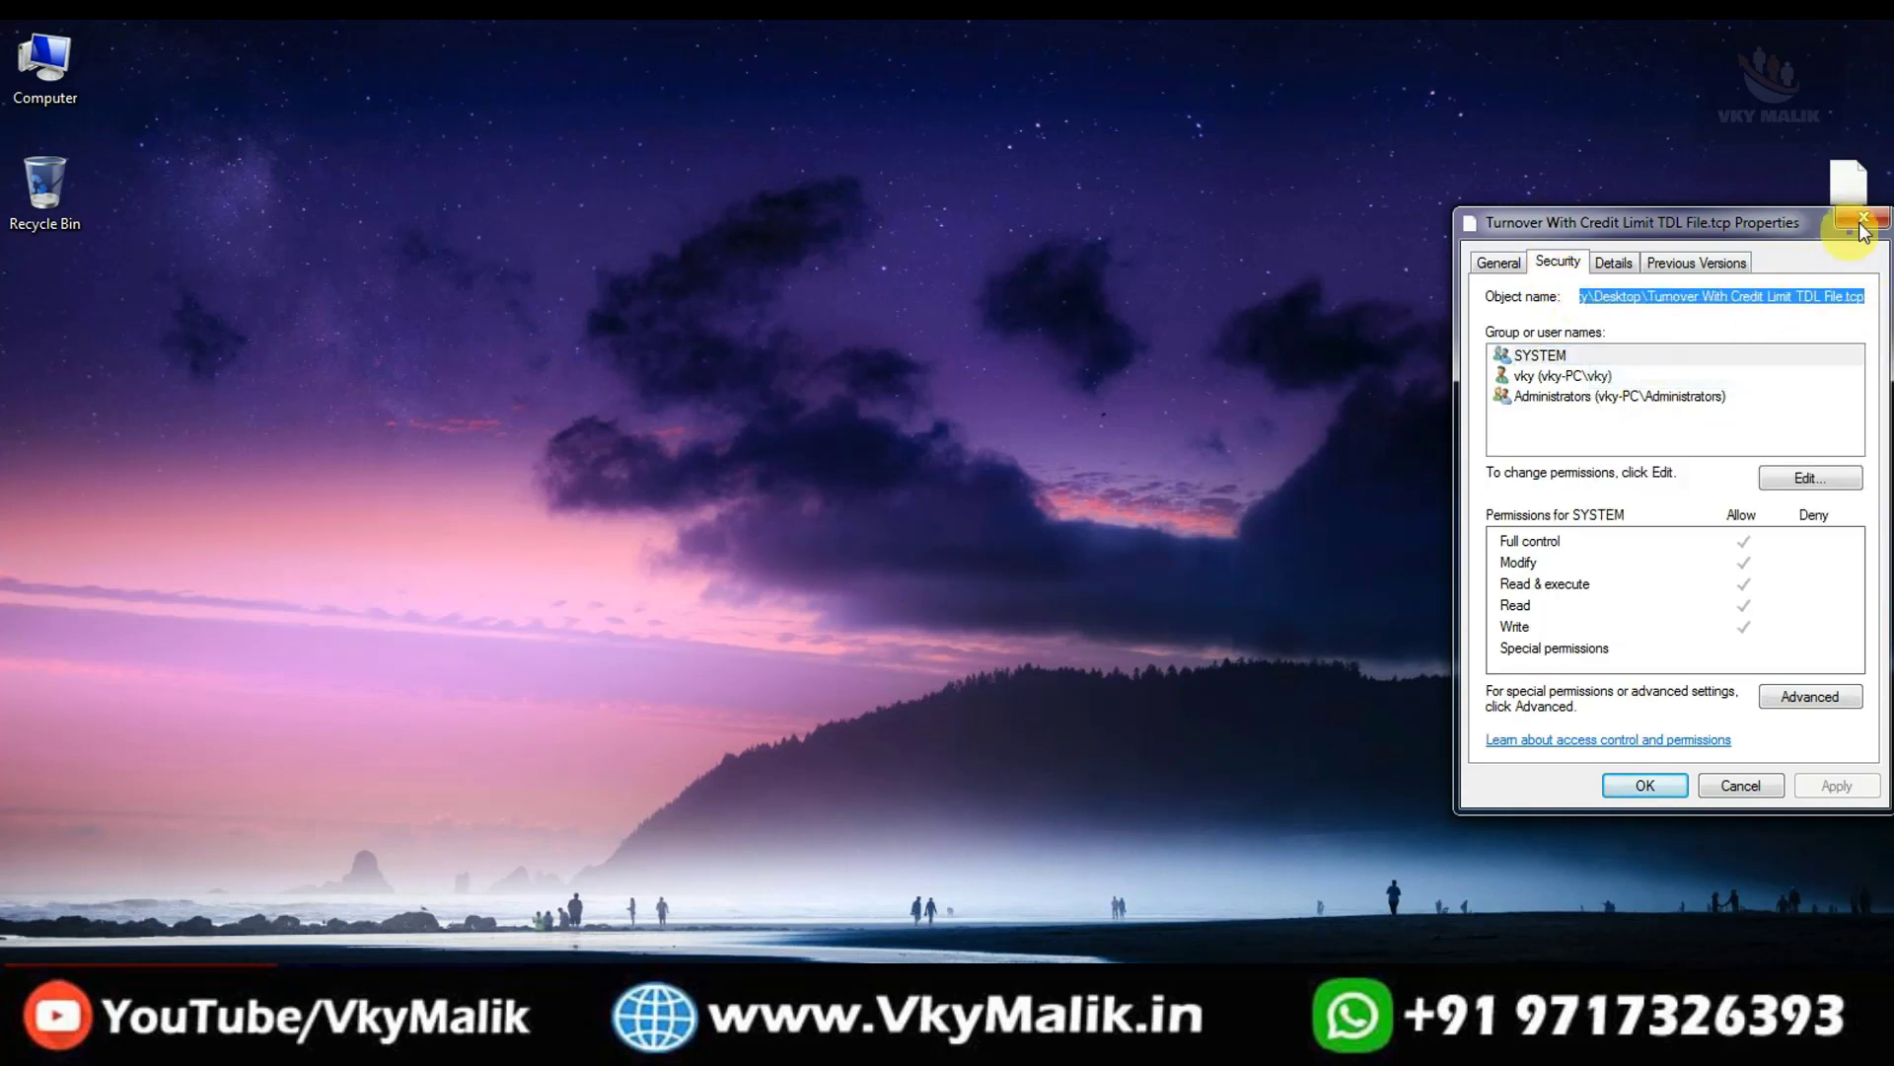
left_click(1862, 227)
left_click(1786, 328)
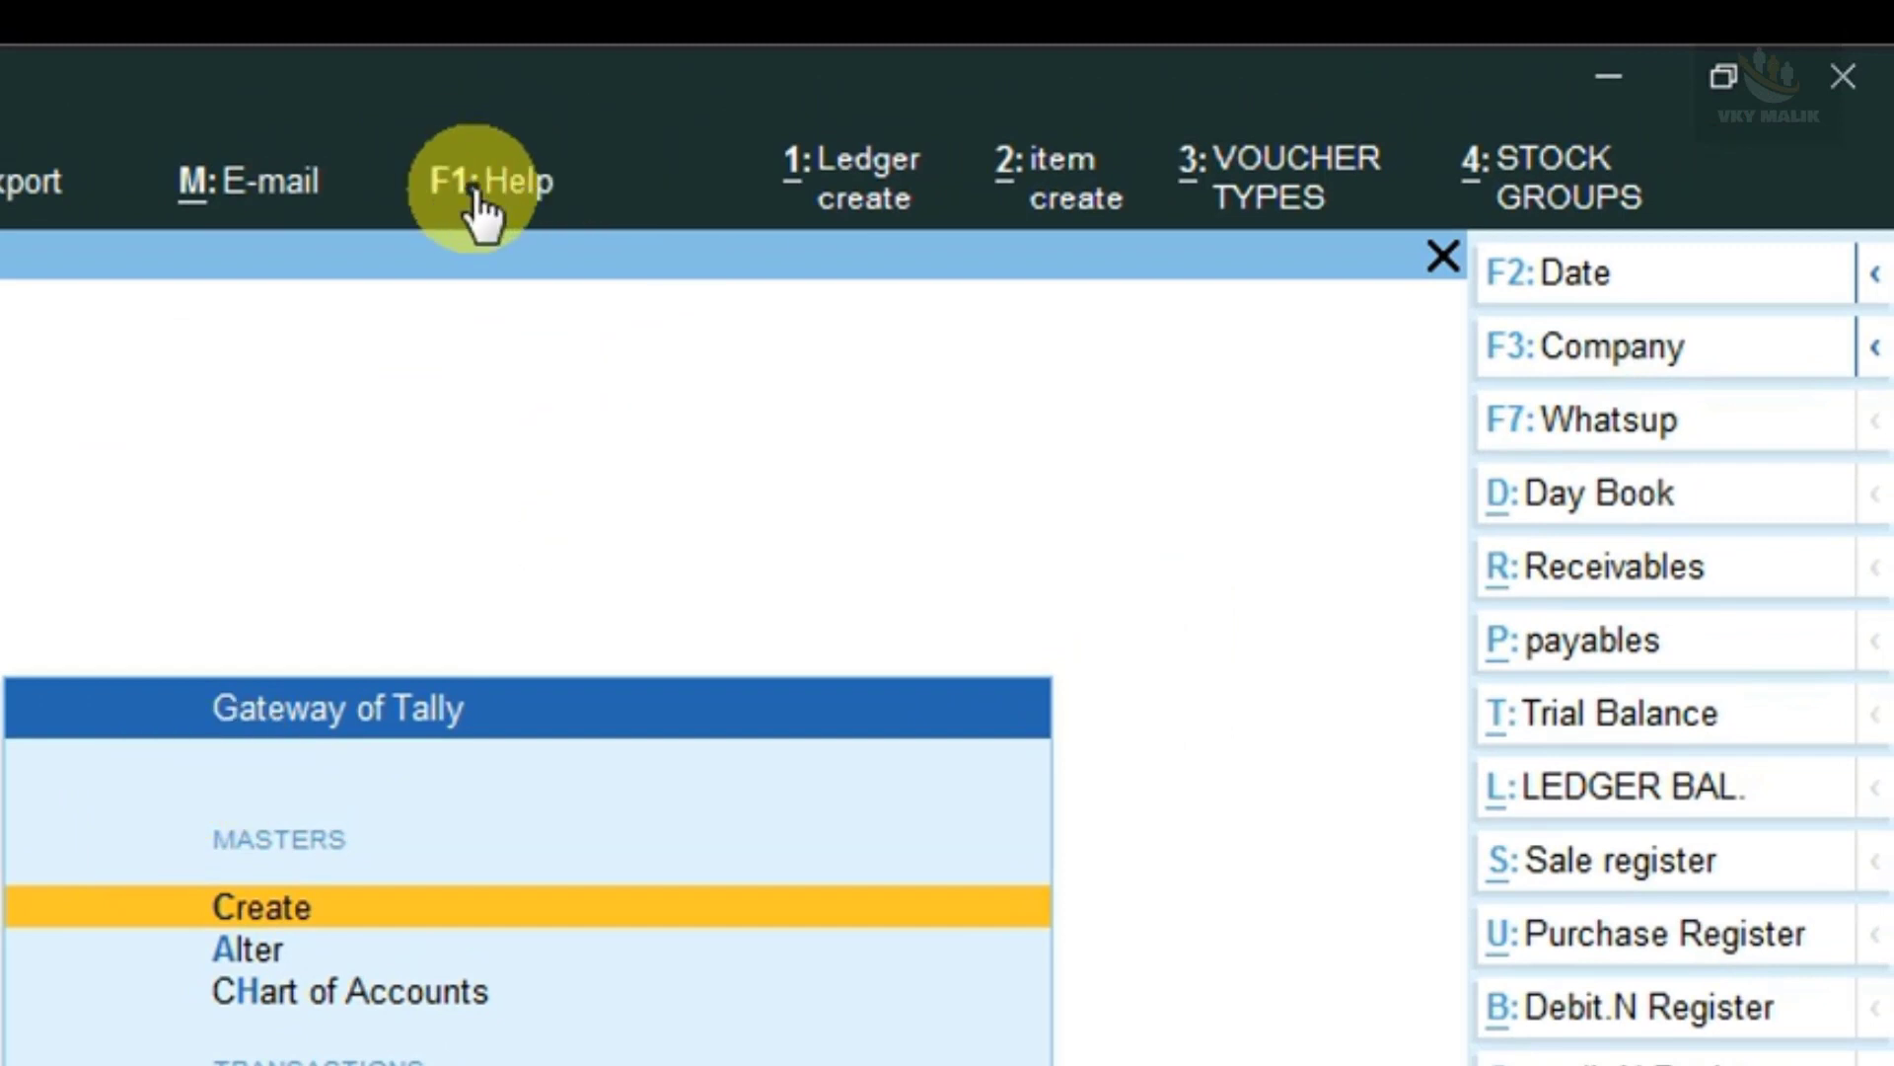
Switch to TallyPrime and open the configuration of local TDLs from its TDLs & AddOns management
left_click(481, 211)
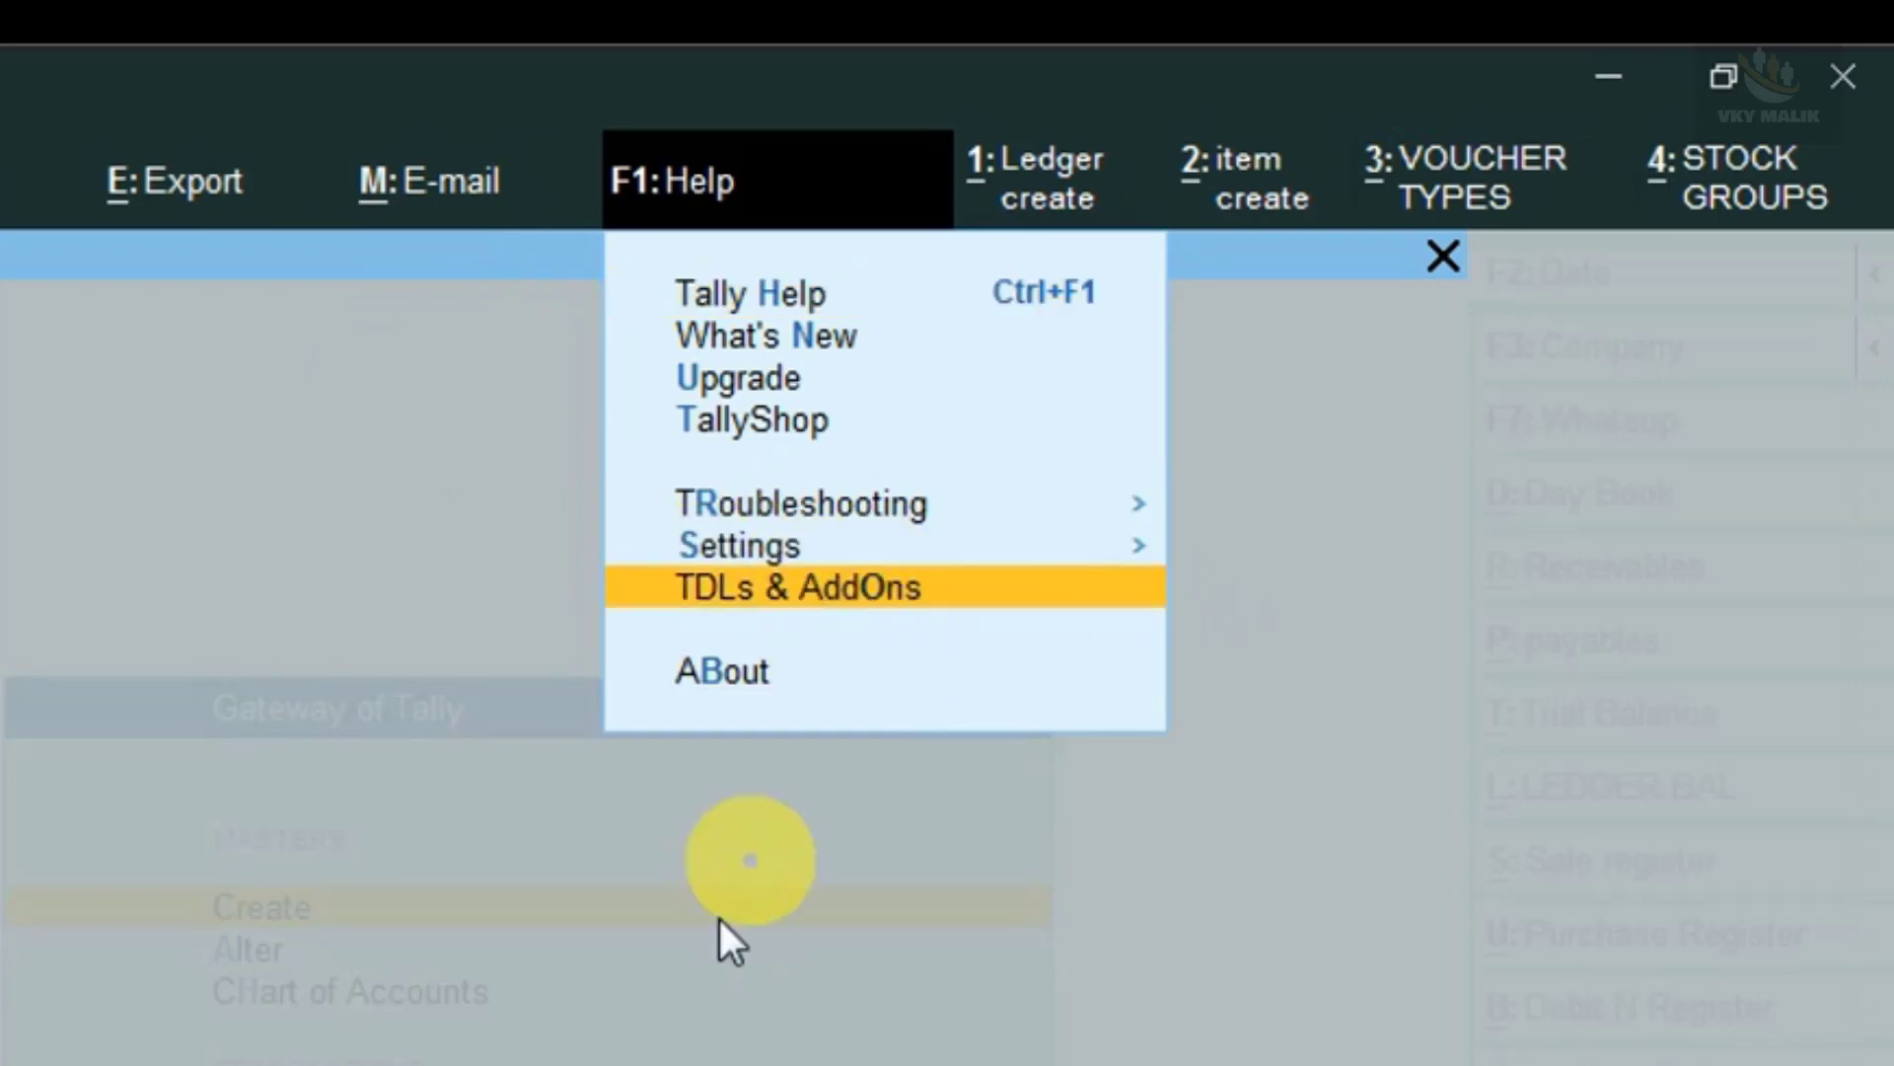
key("Return")
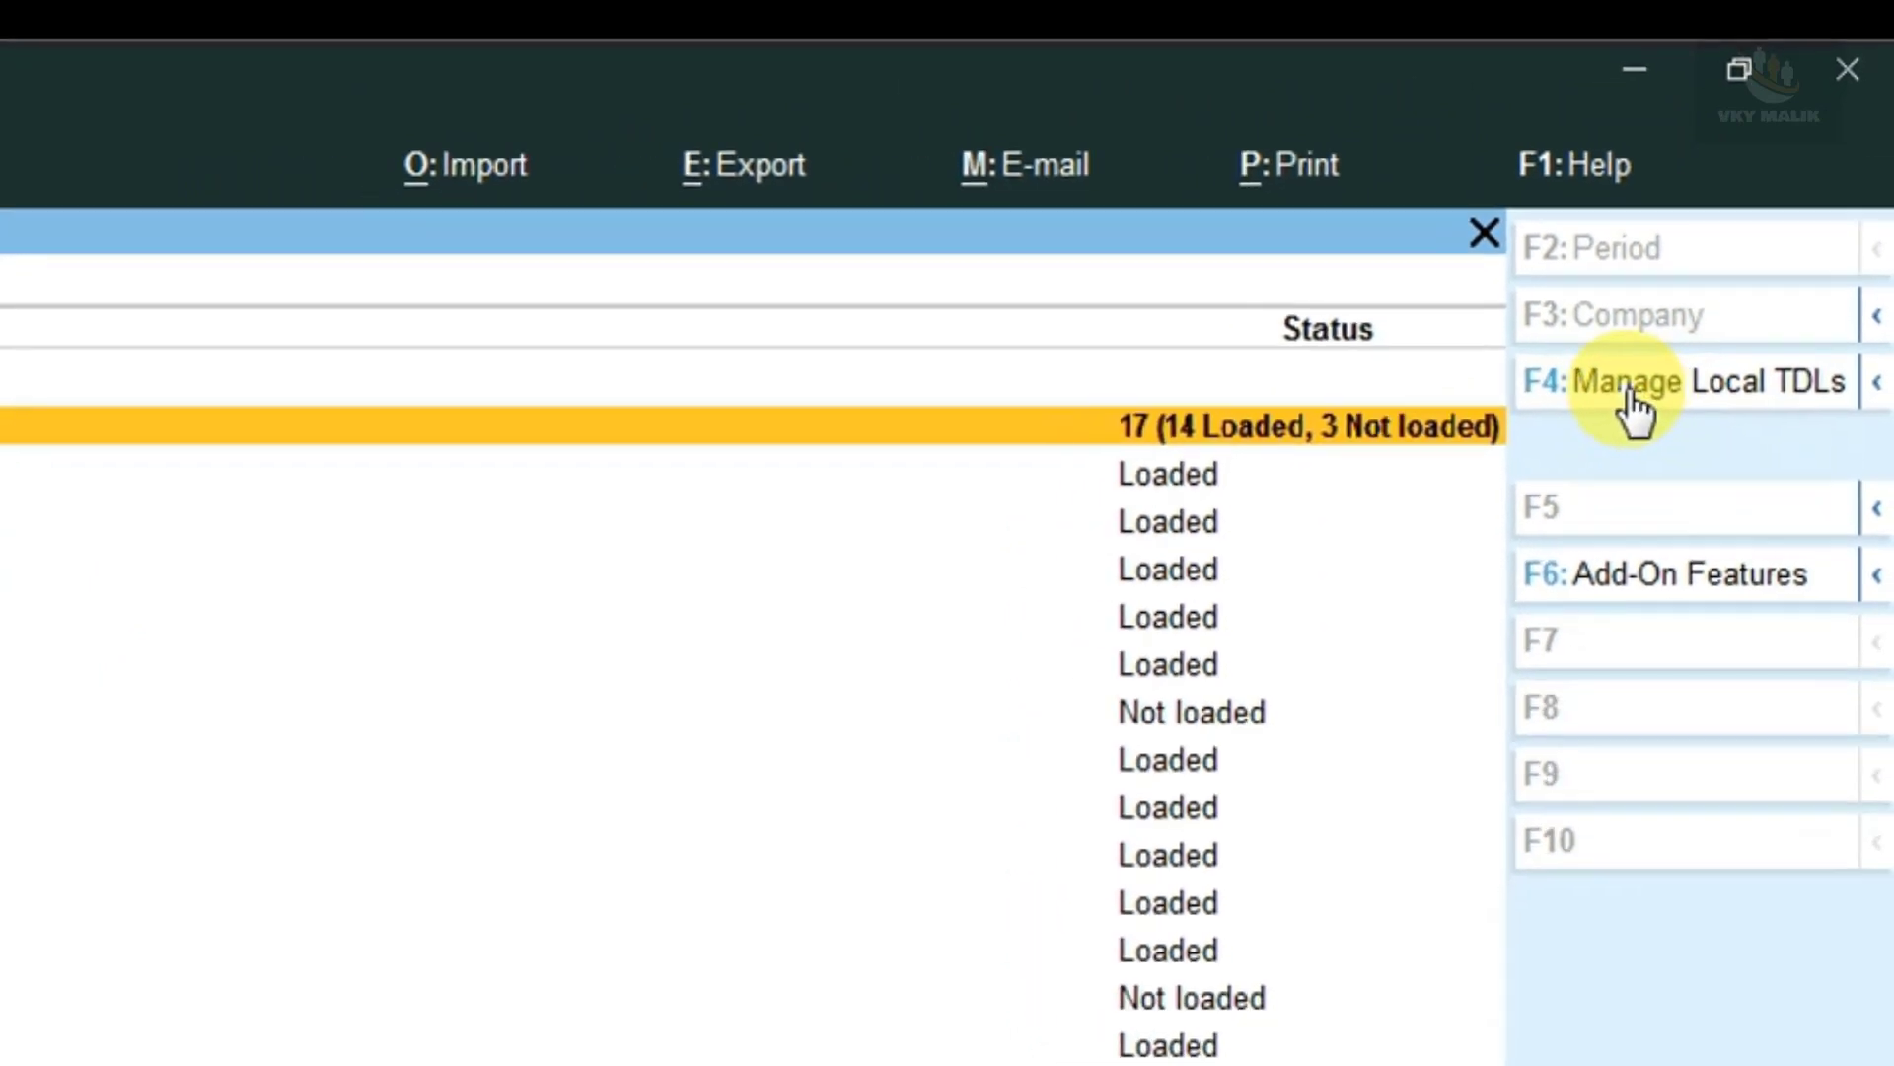
left_click(1633, 400)
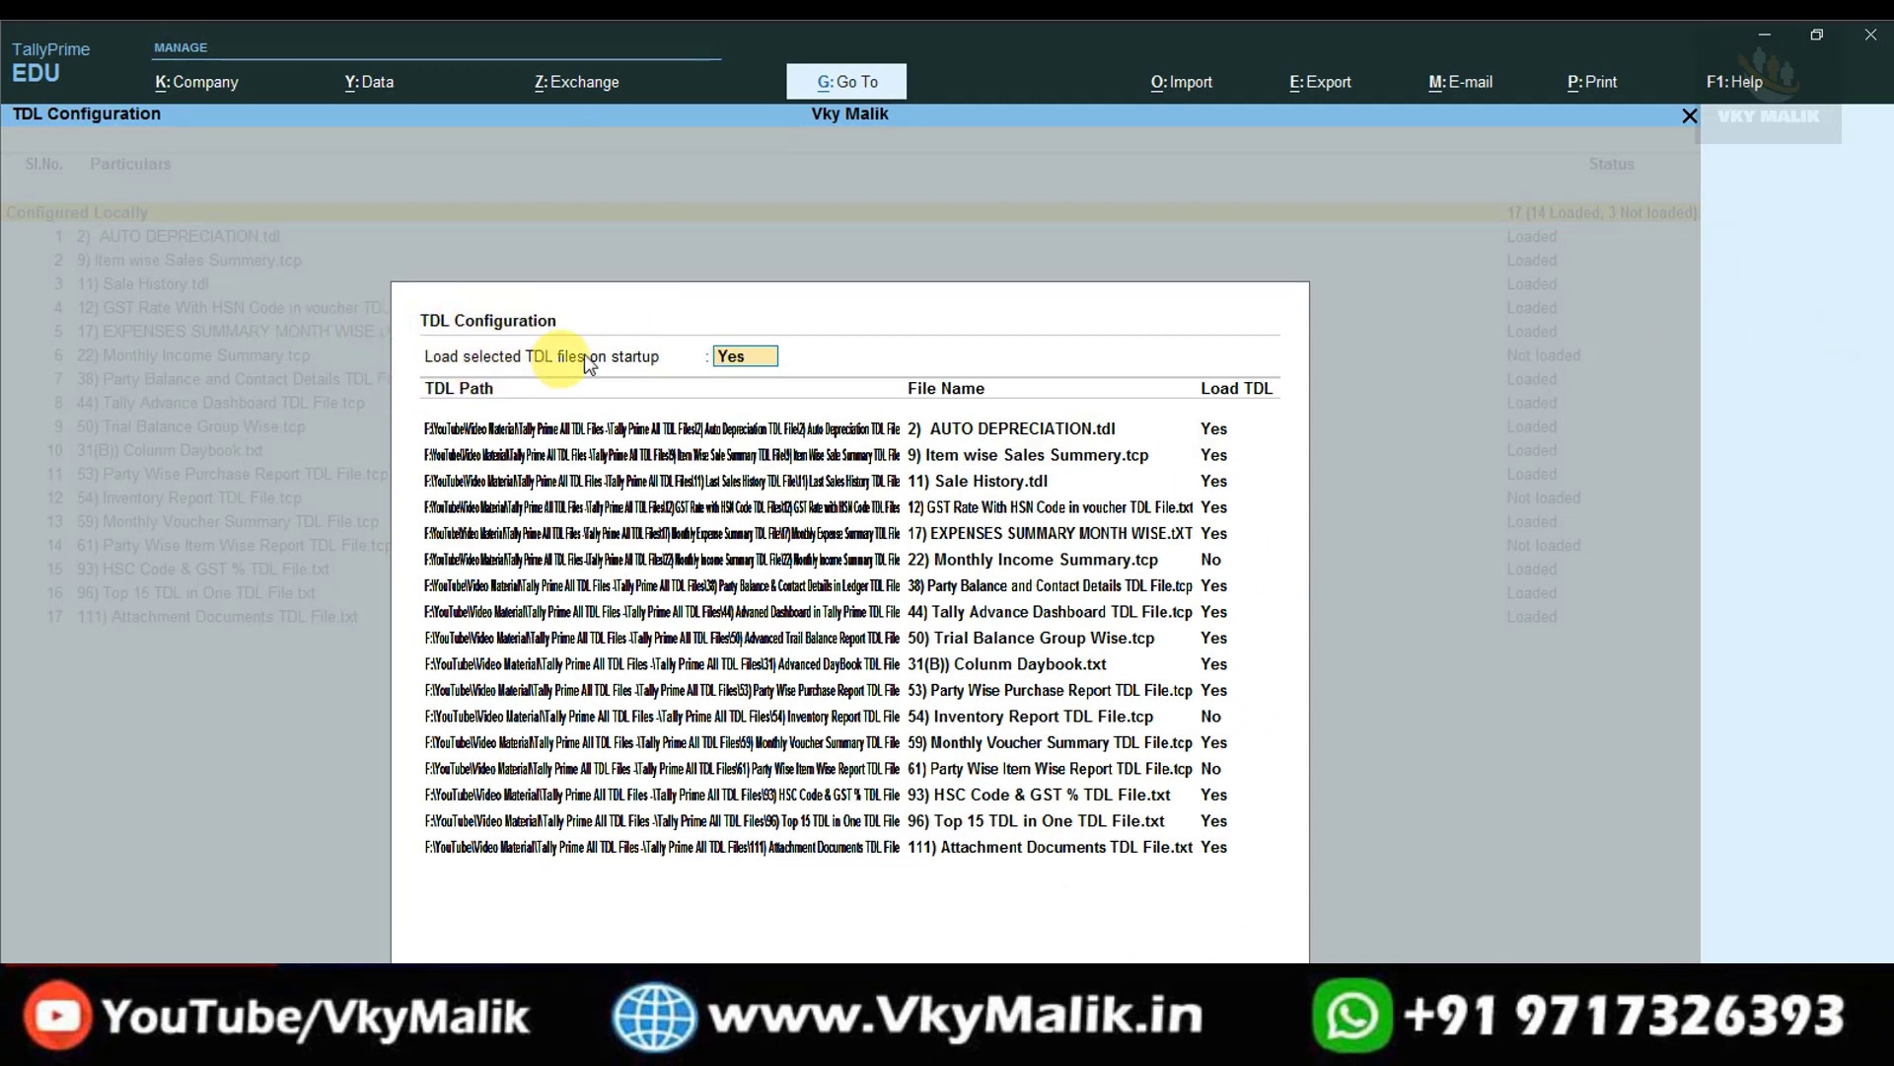
Keep TDL loading on startup and add Turnover With Credit Limit TDL File.tcp after the existing entries, specifying its copied path
key("Return")
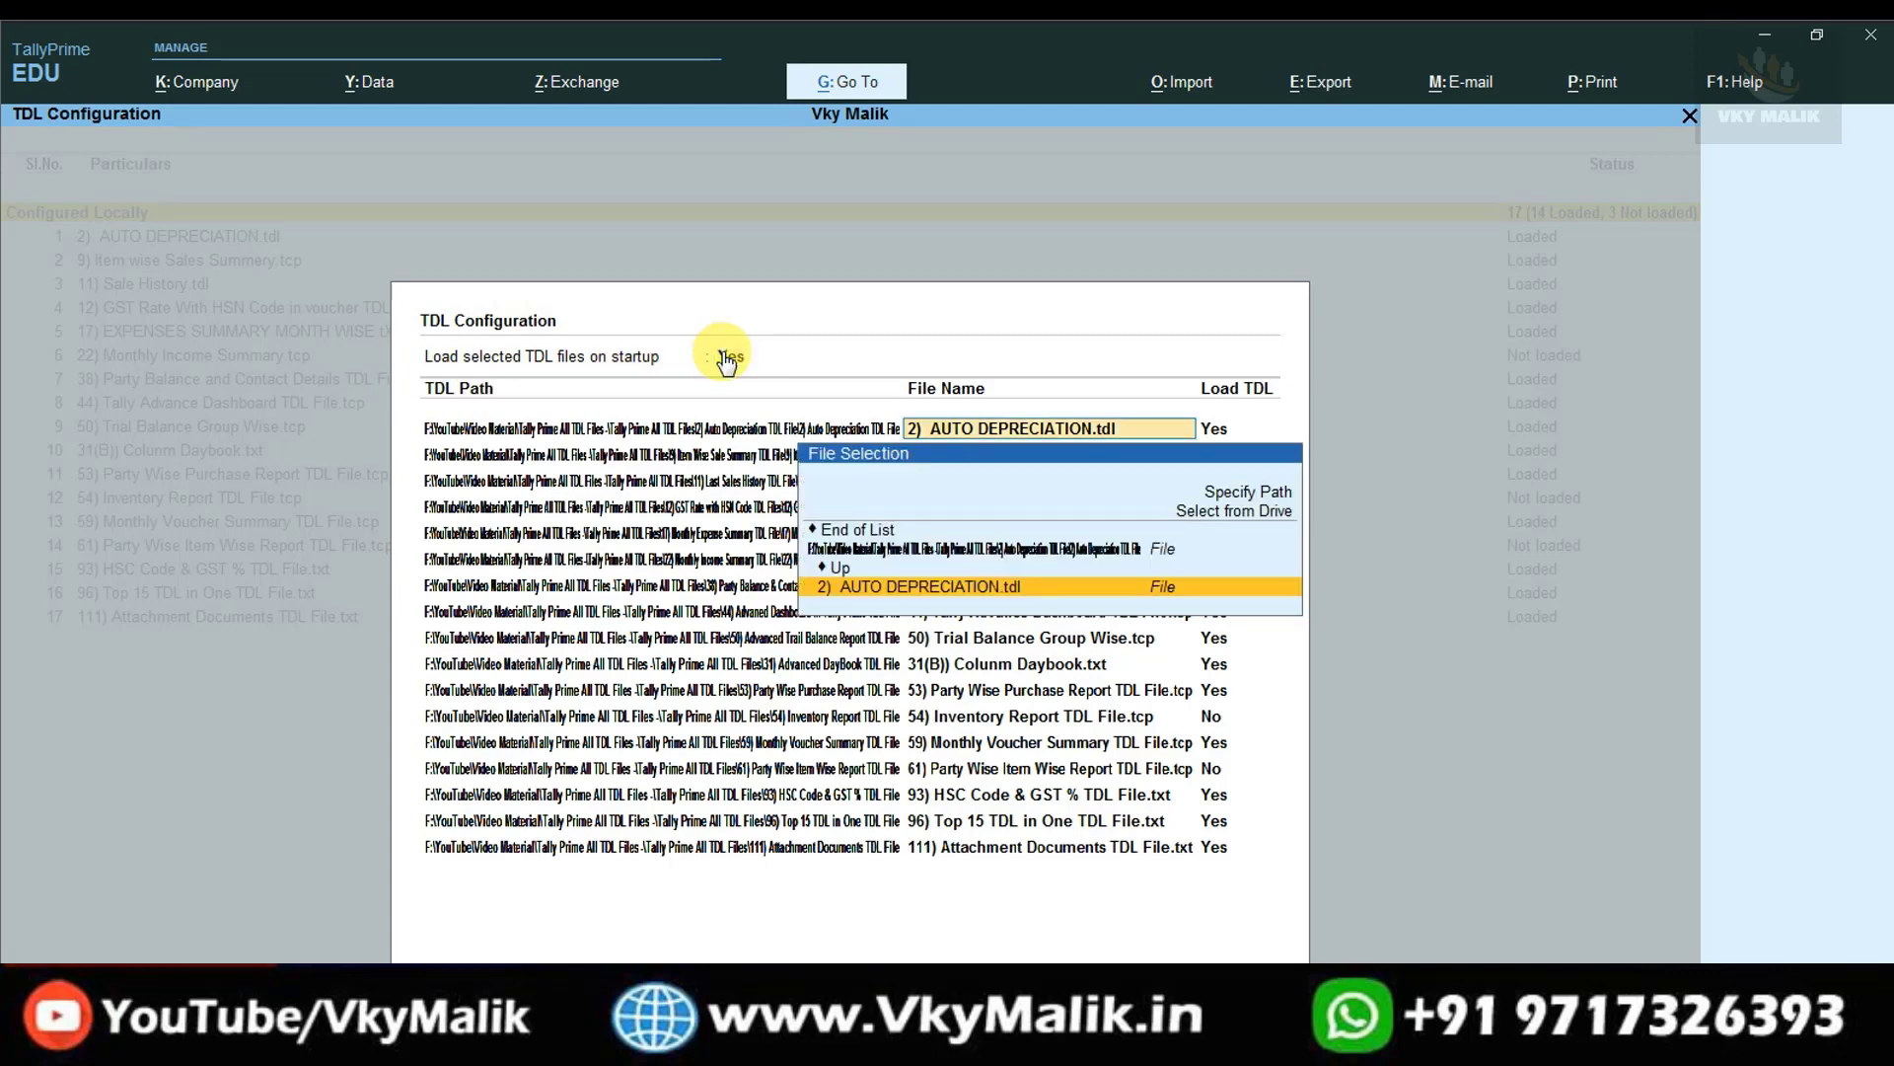
key("Return")
key("Return")
key("Return")
key("Return")
key("Return")
key("Return")
key("Return")
key("Return")
key("Return")
key("Return")
key("Return")
key("Return")
key("Return")
key("Return")
key("Return")
key("Return")
key("Return")
key("Return")
key("Return")
key("Return")
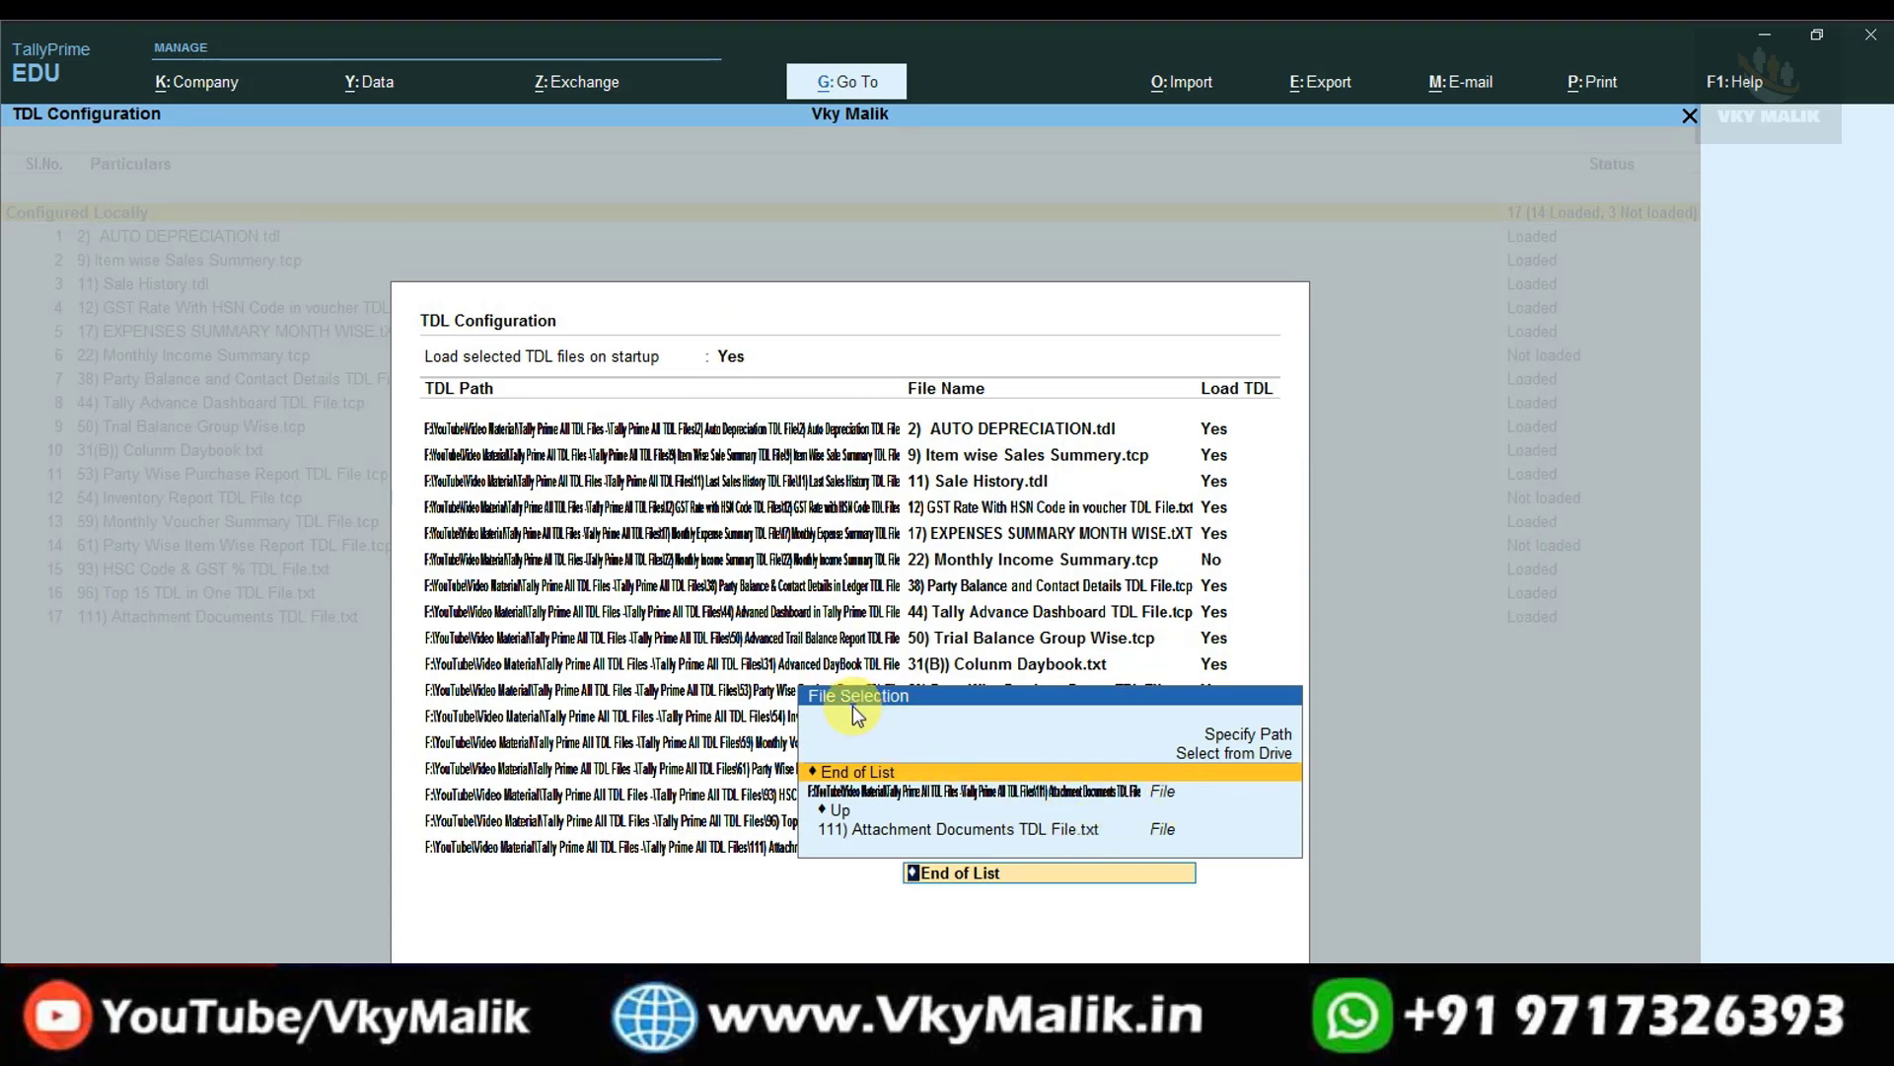
key("Up")
key("Up")
key("Down")
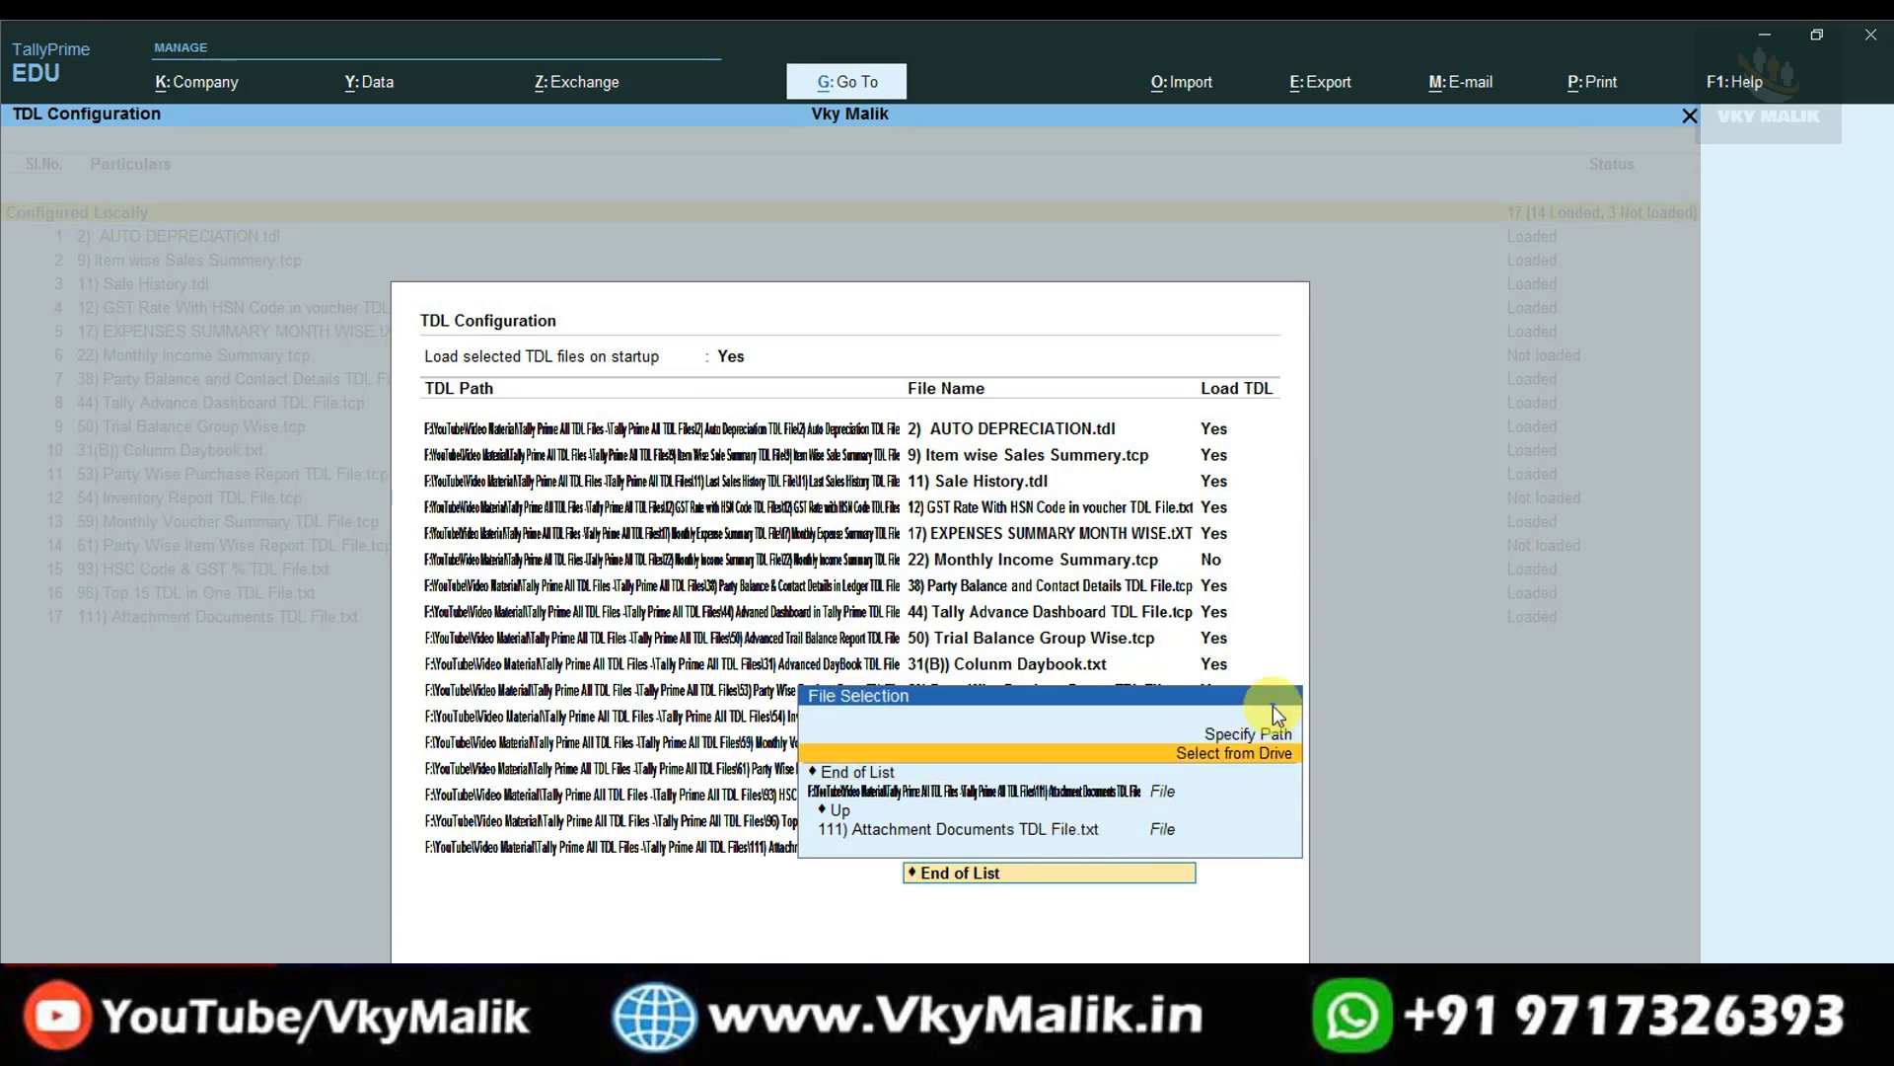
key("Up")
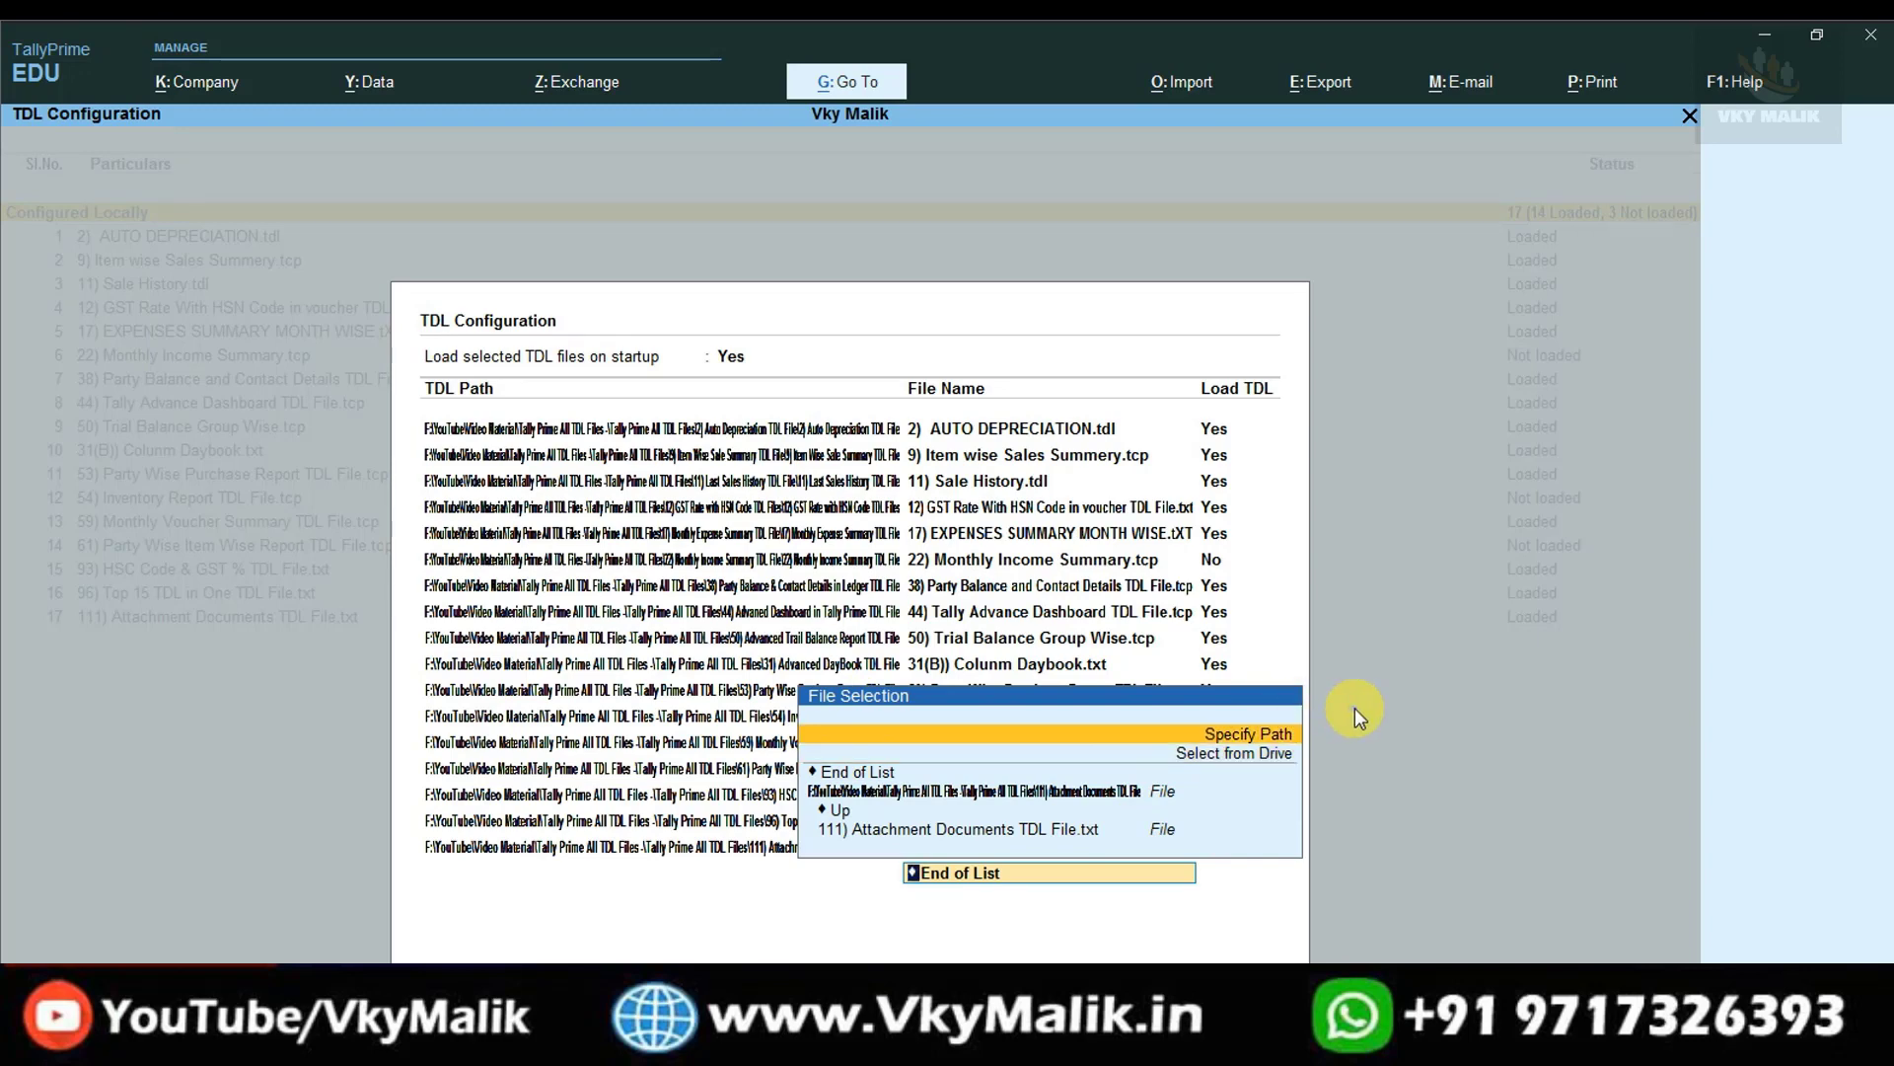
key("Return")
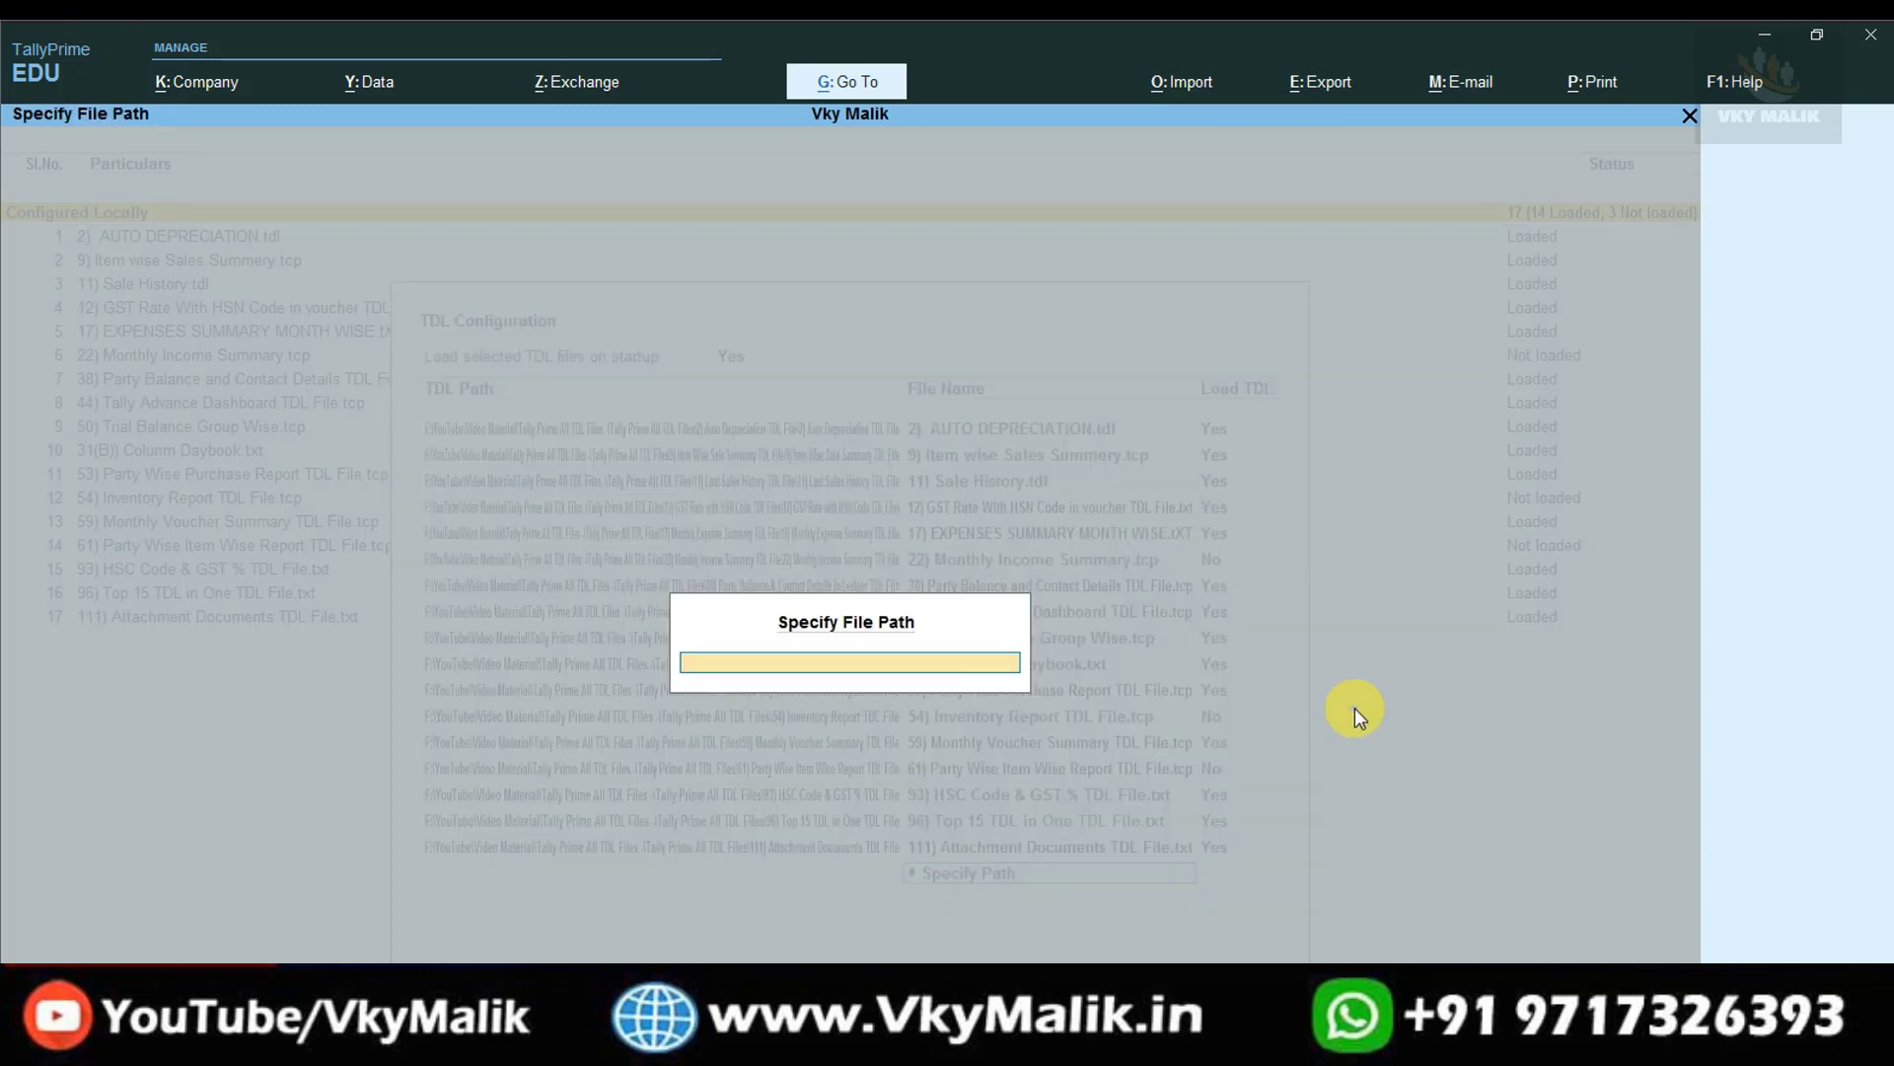
key("ctrl+v")
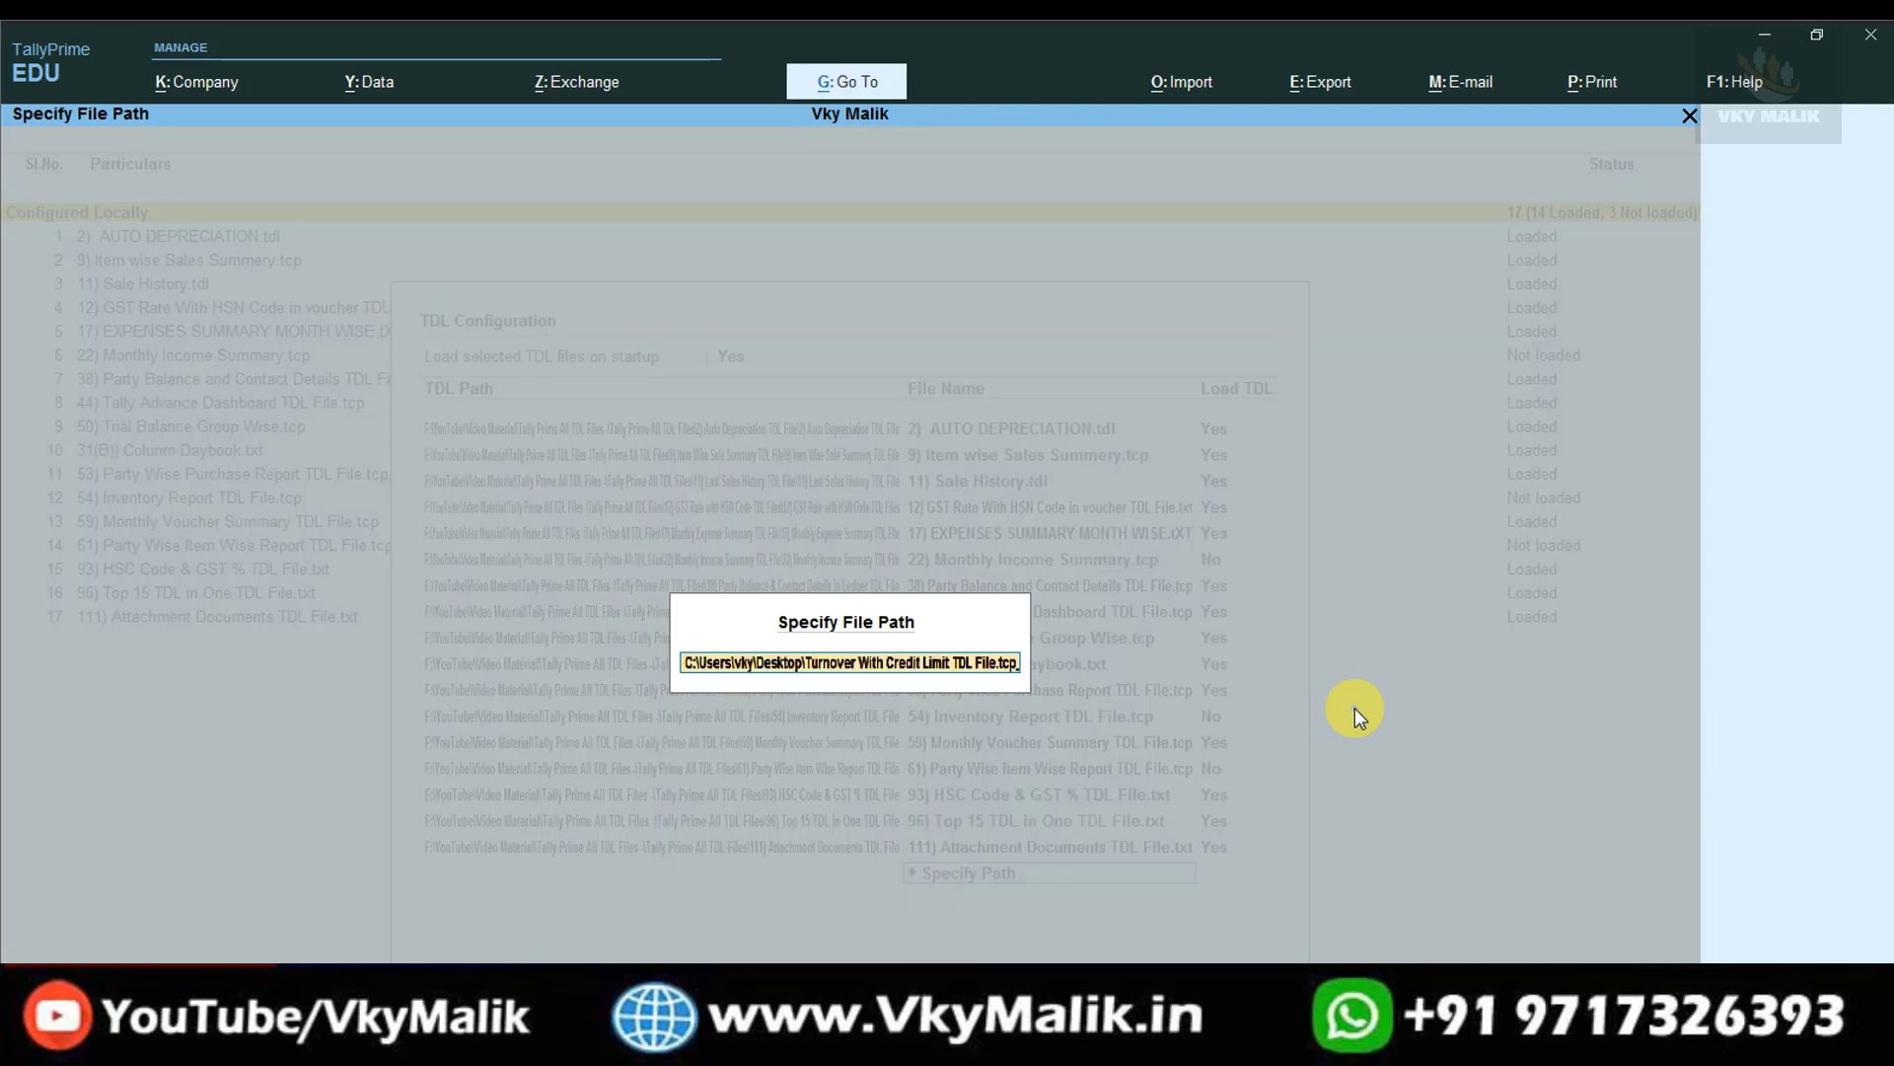
key("Return")
key("ctrl+a")
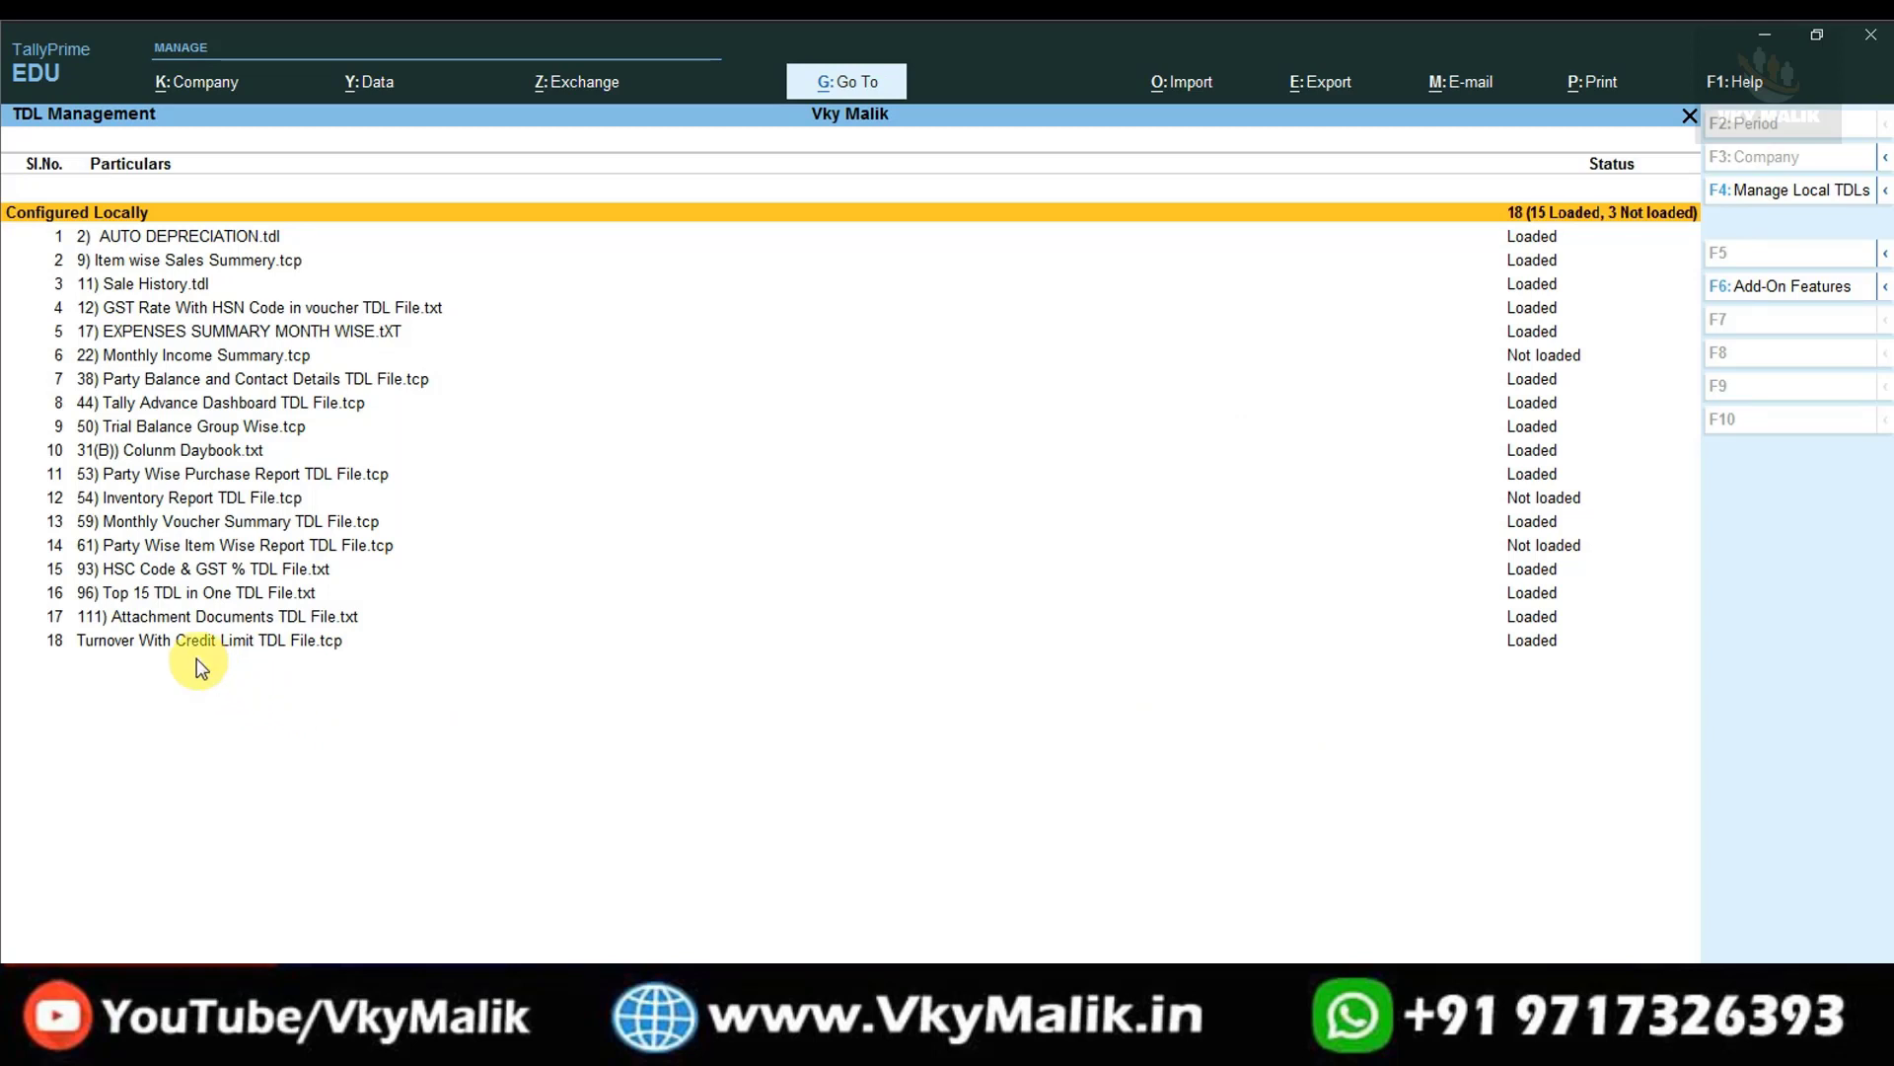
left_click(194, 652)
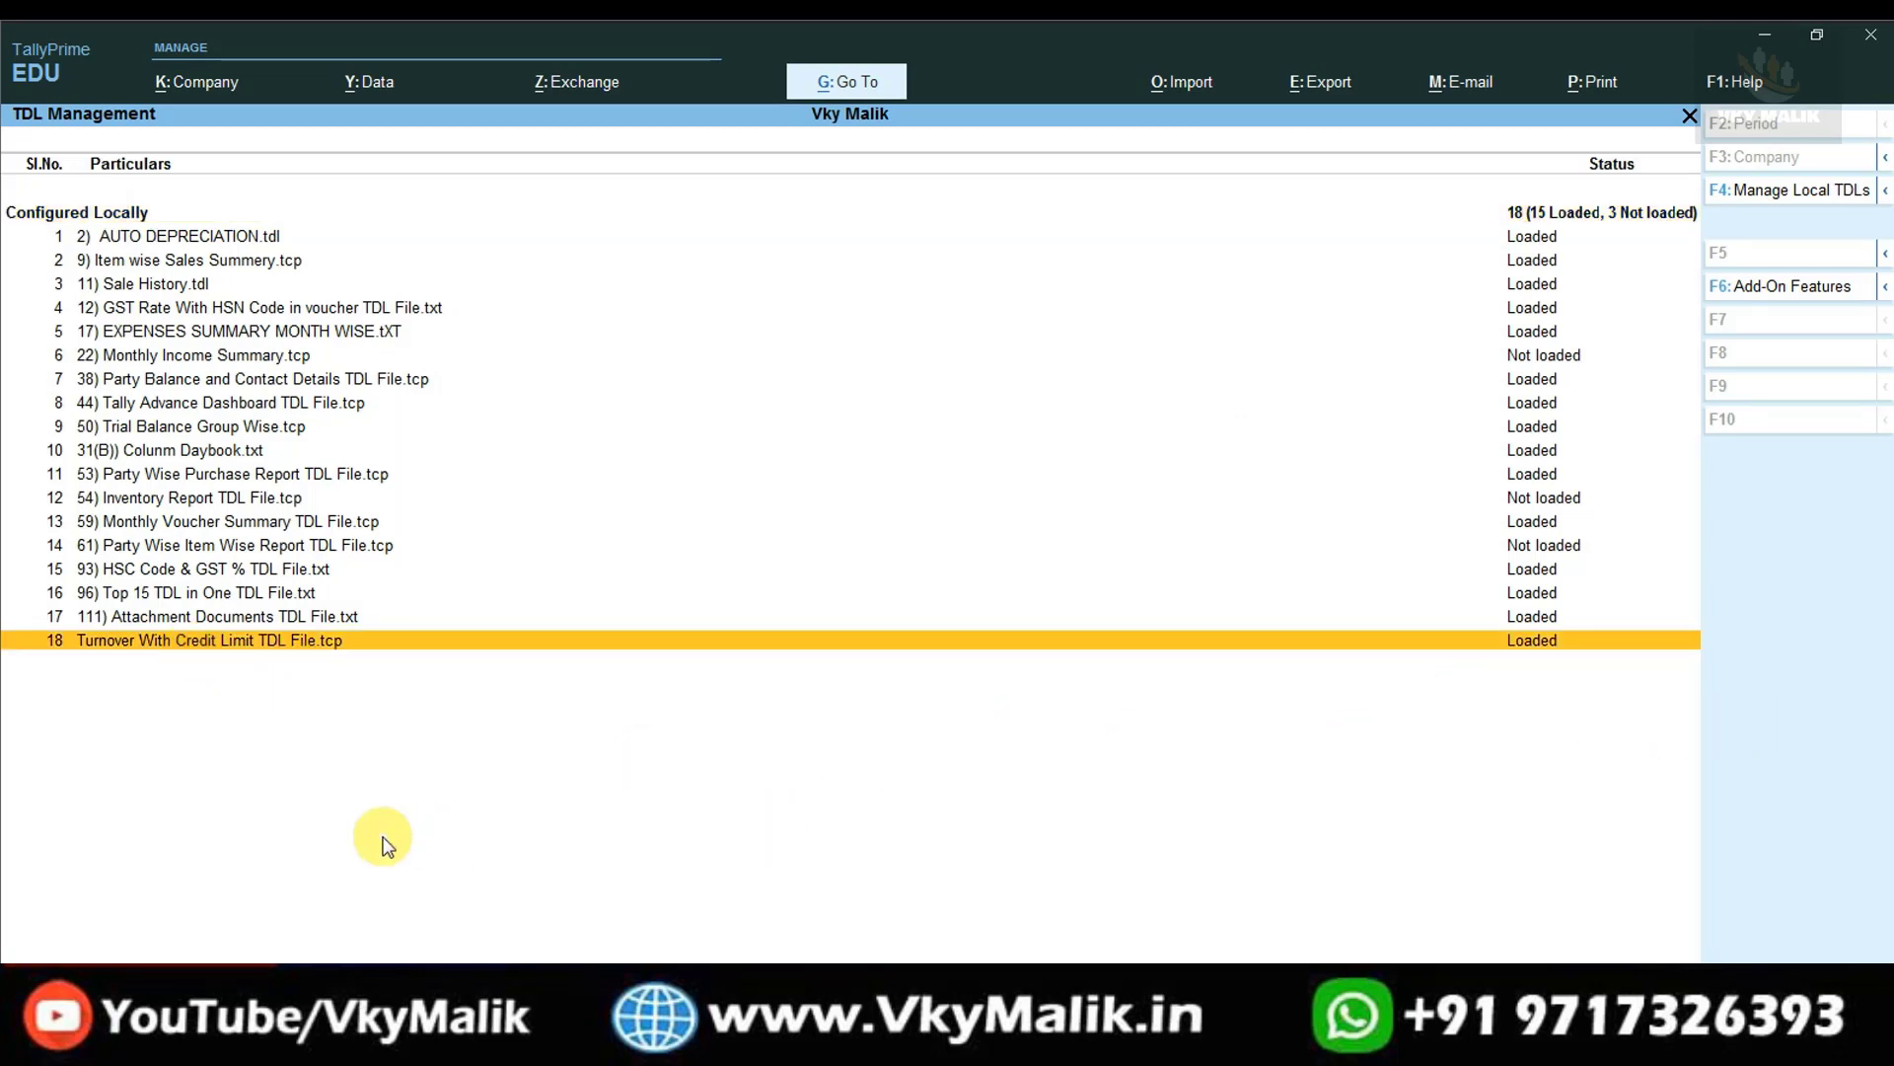
Return to the Gateway of Tally and open the Turnover Report
key("Escape")
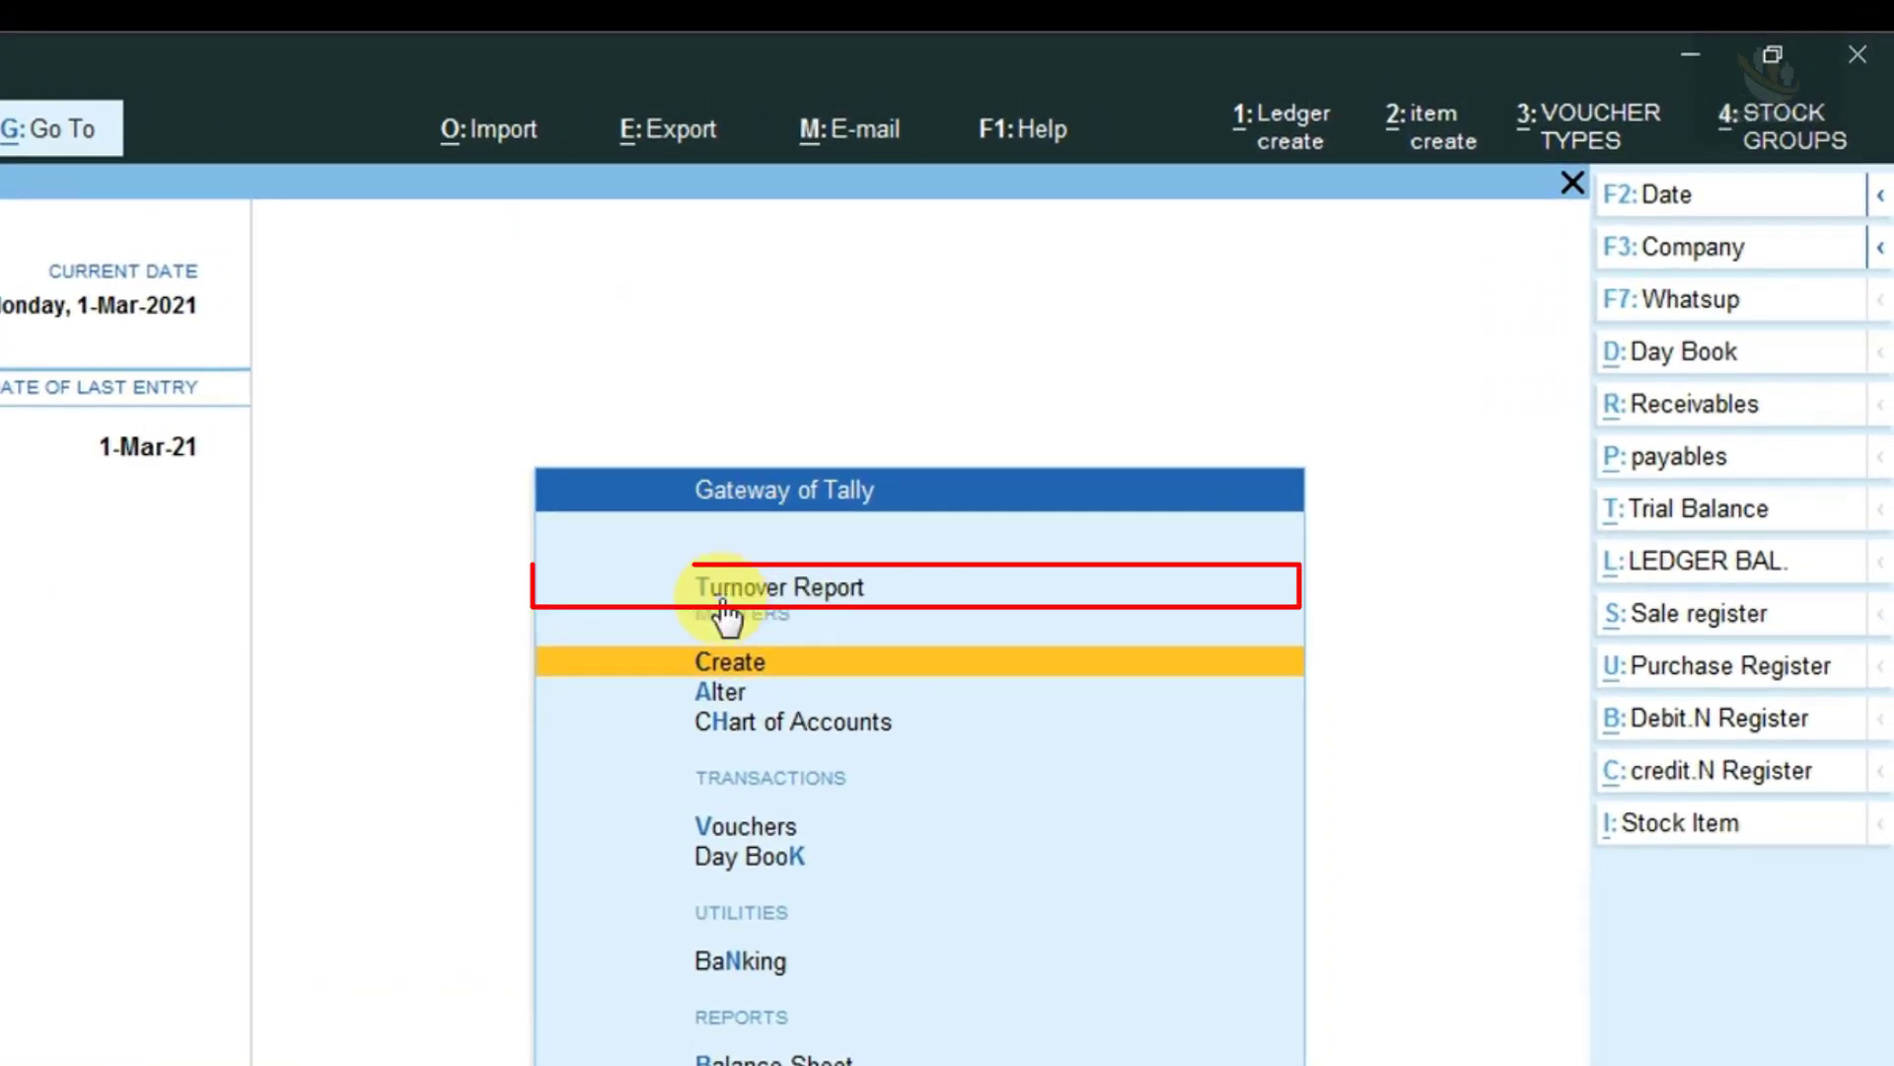
left_click(1080, 606)
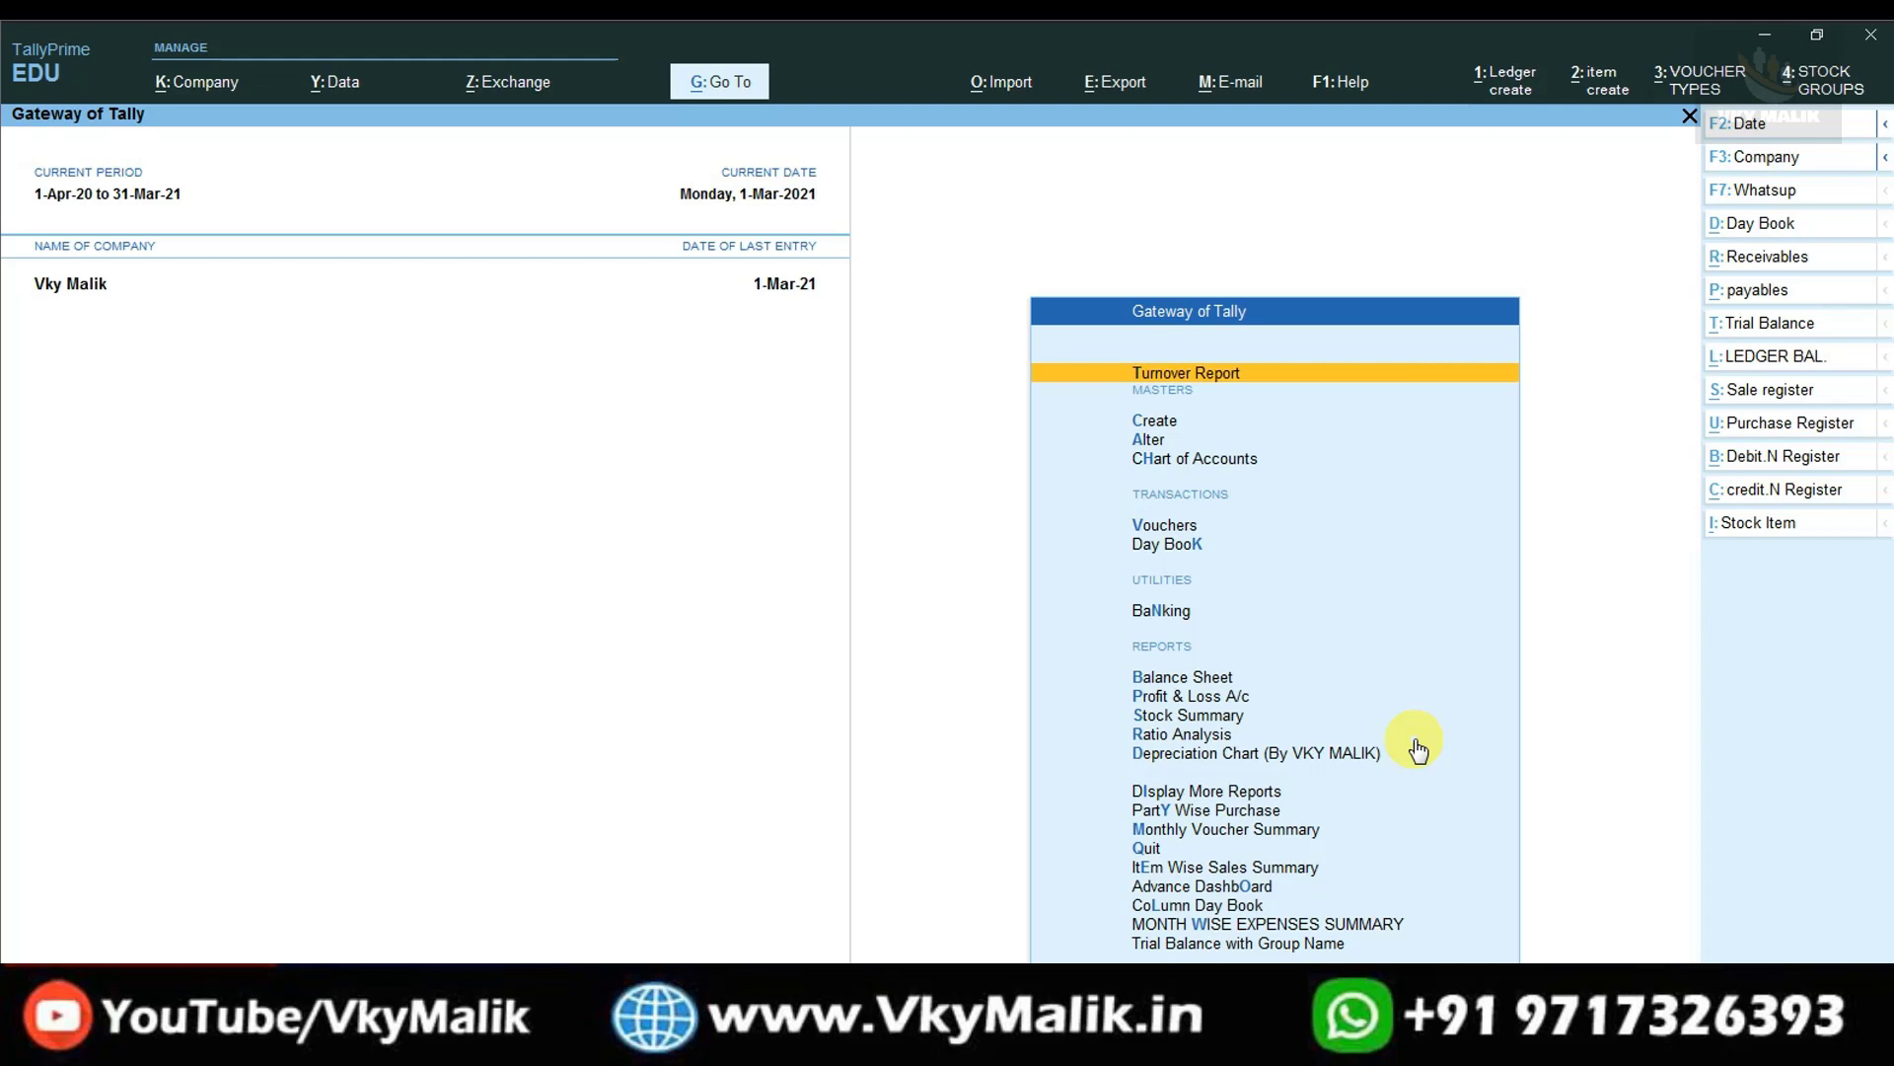
left_click(1239, 375)
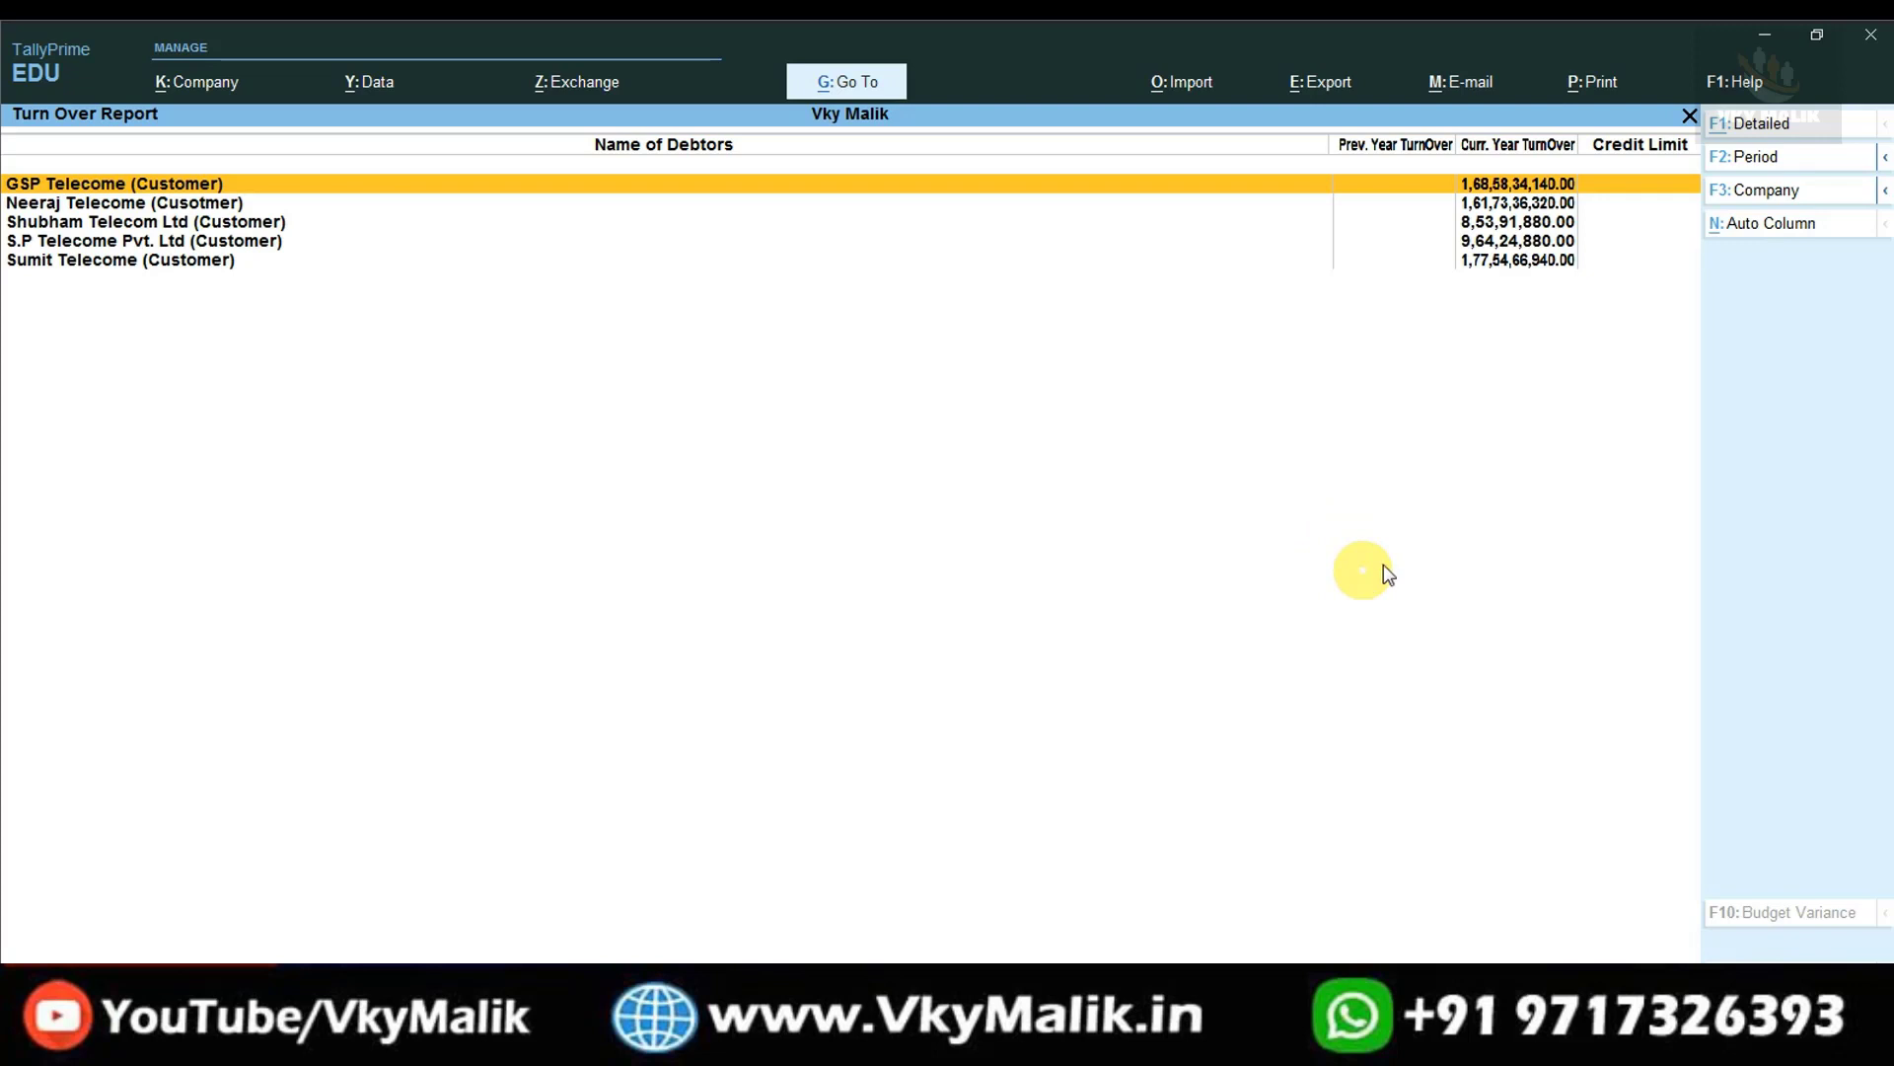
left_click(1765, 160)
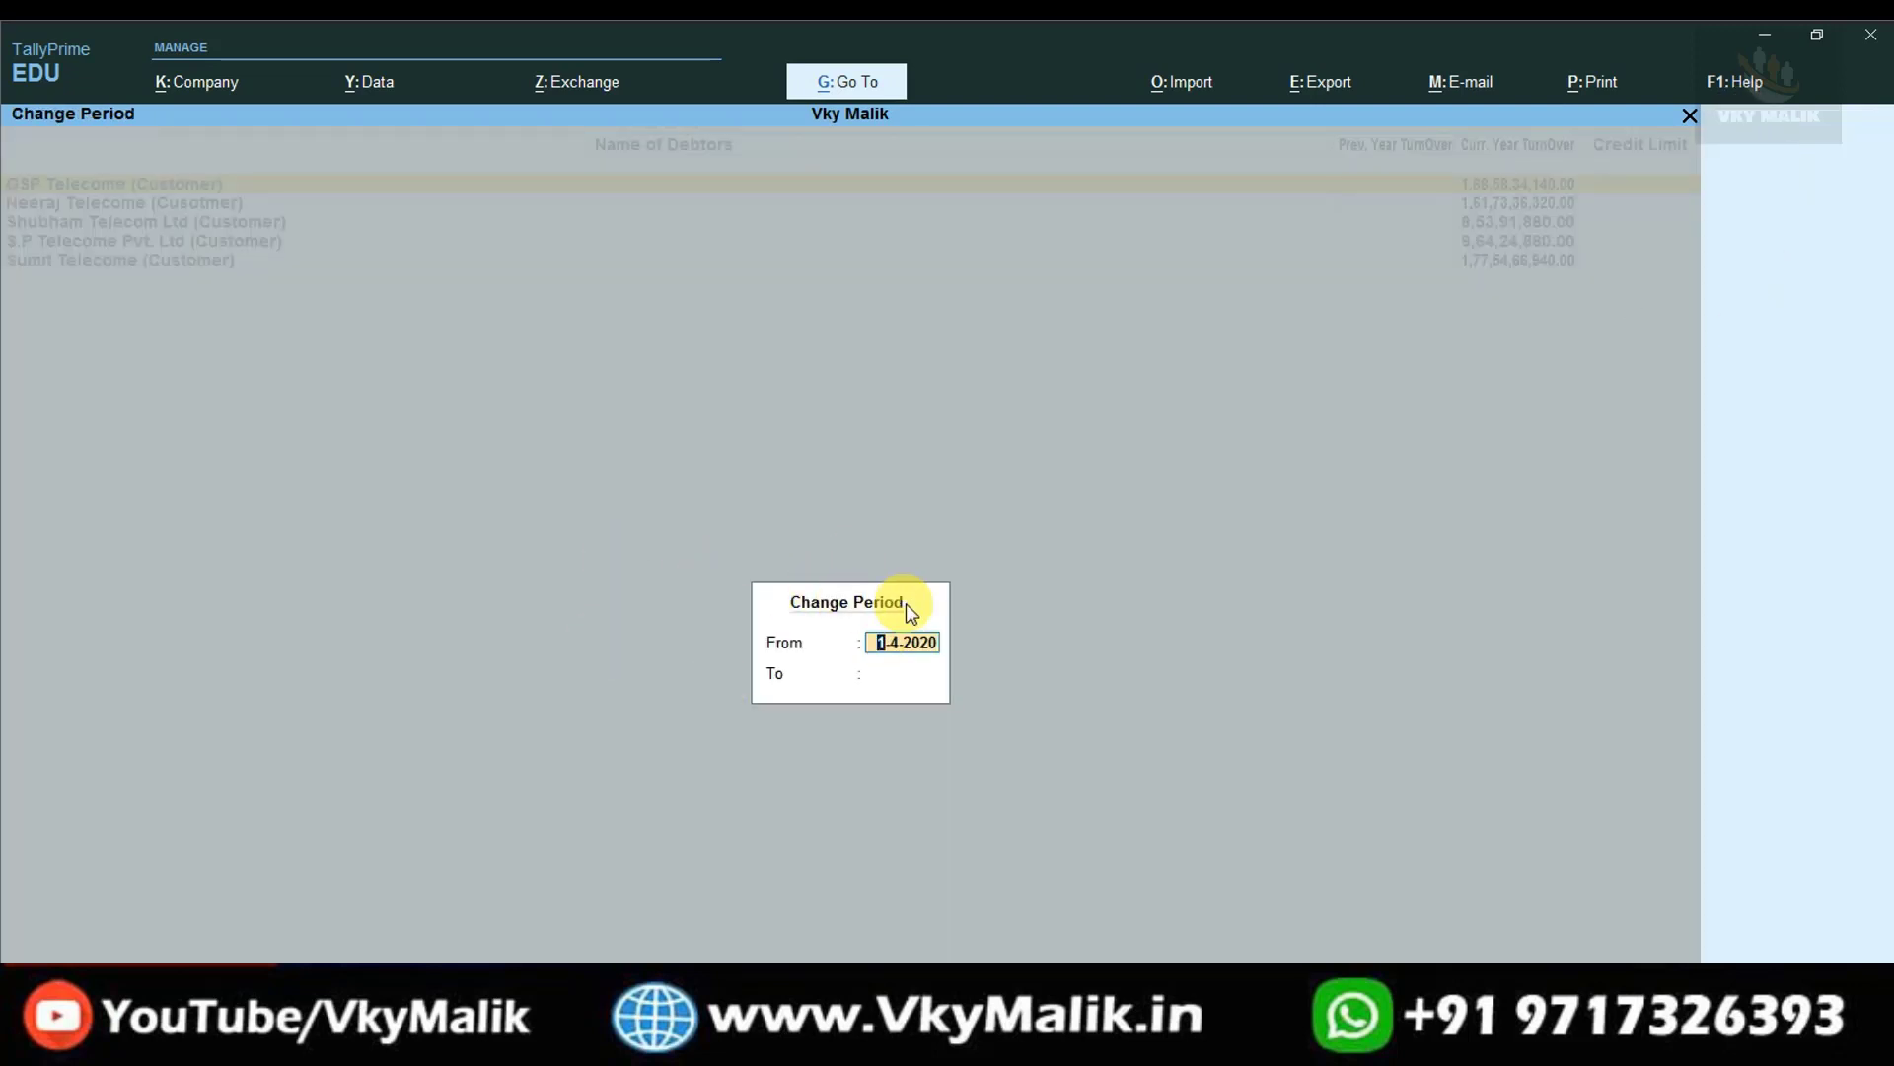
key("BackSpace")
key("BackSpace")
key("BackSpace")
key("BackSpace")
key("BackSpace")
key("BackSpace")
key("BackSpace")
key("BackSpace")
key("Escape")
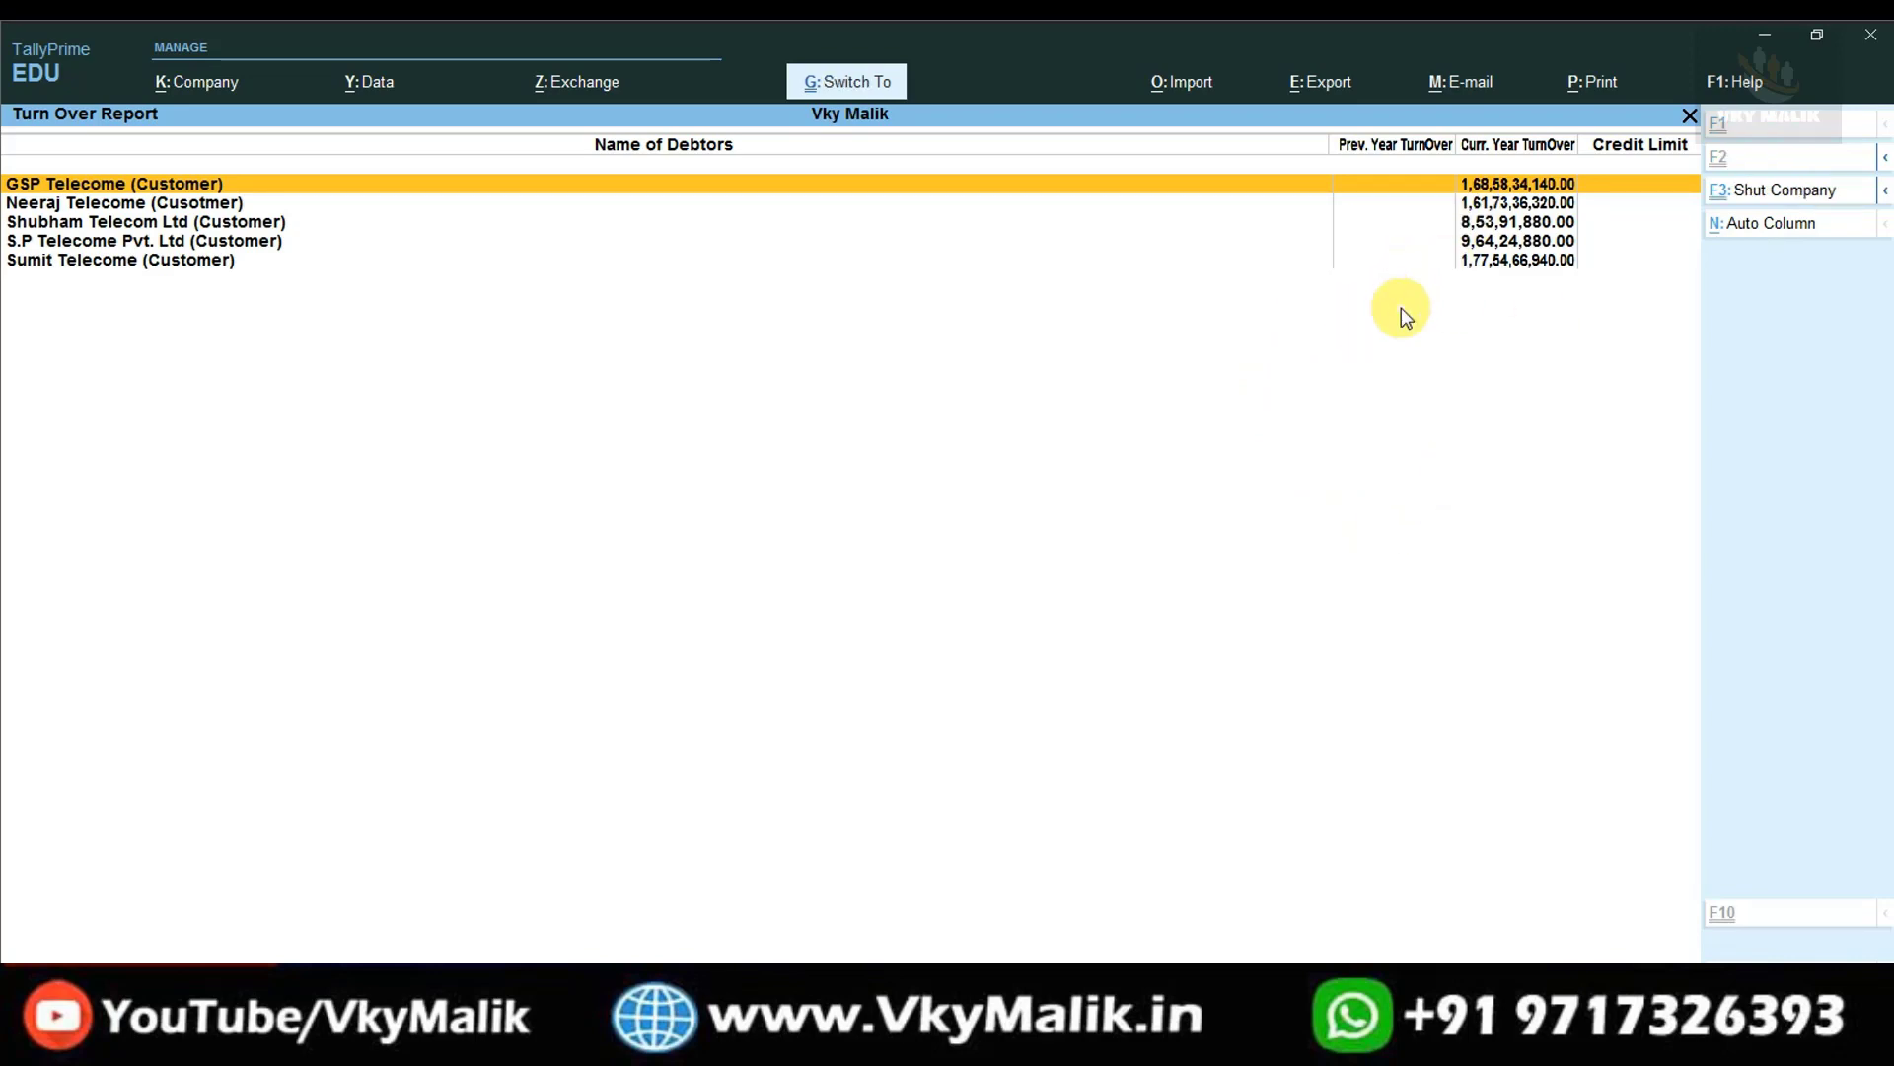
Preview the Turn Over Report as it would print, then return to the report without printing
key("alt+p")
key("Left")
key("Return")
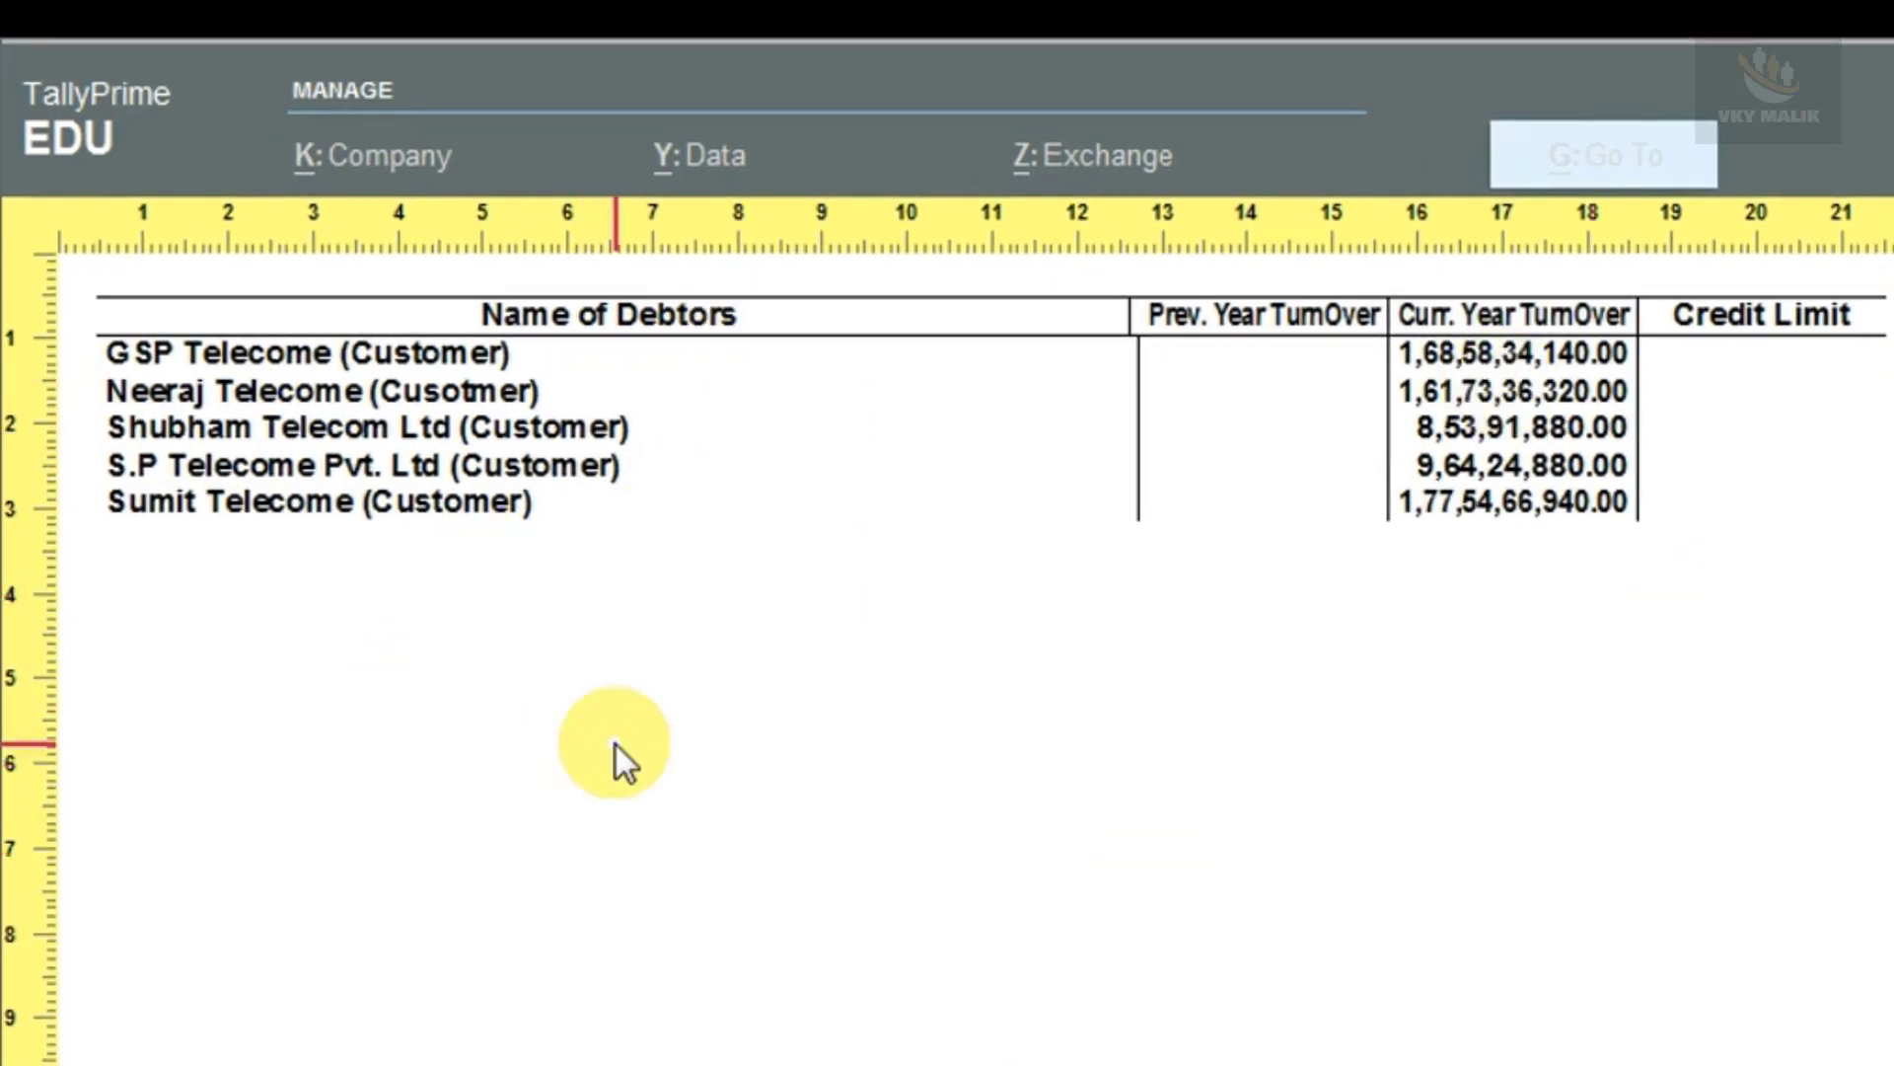
key("Escape")
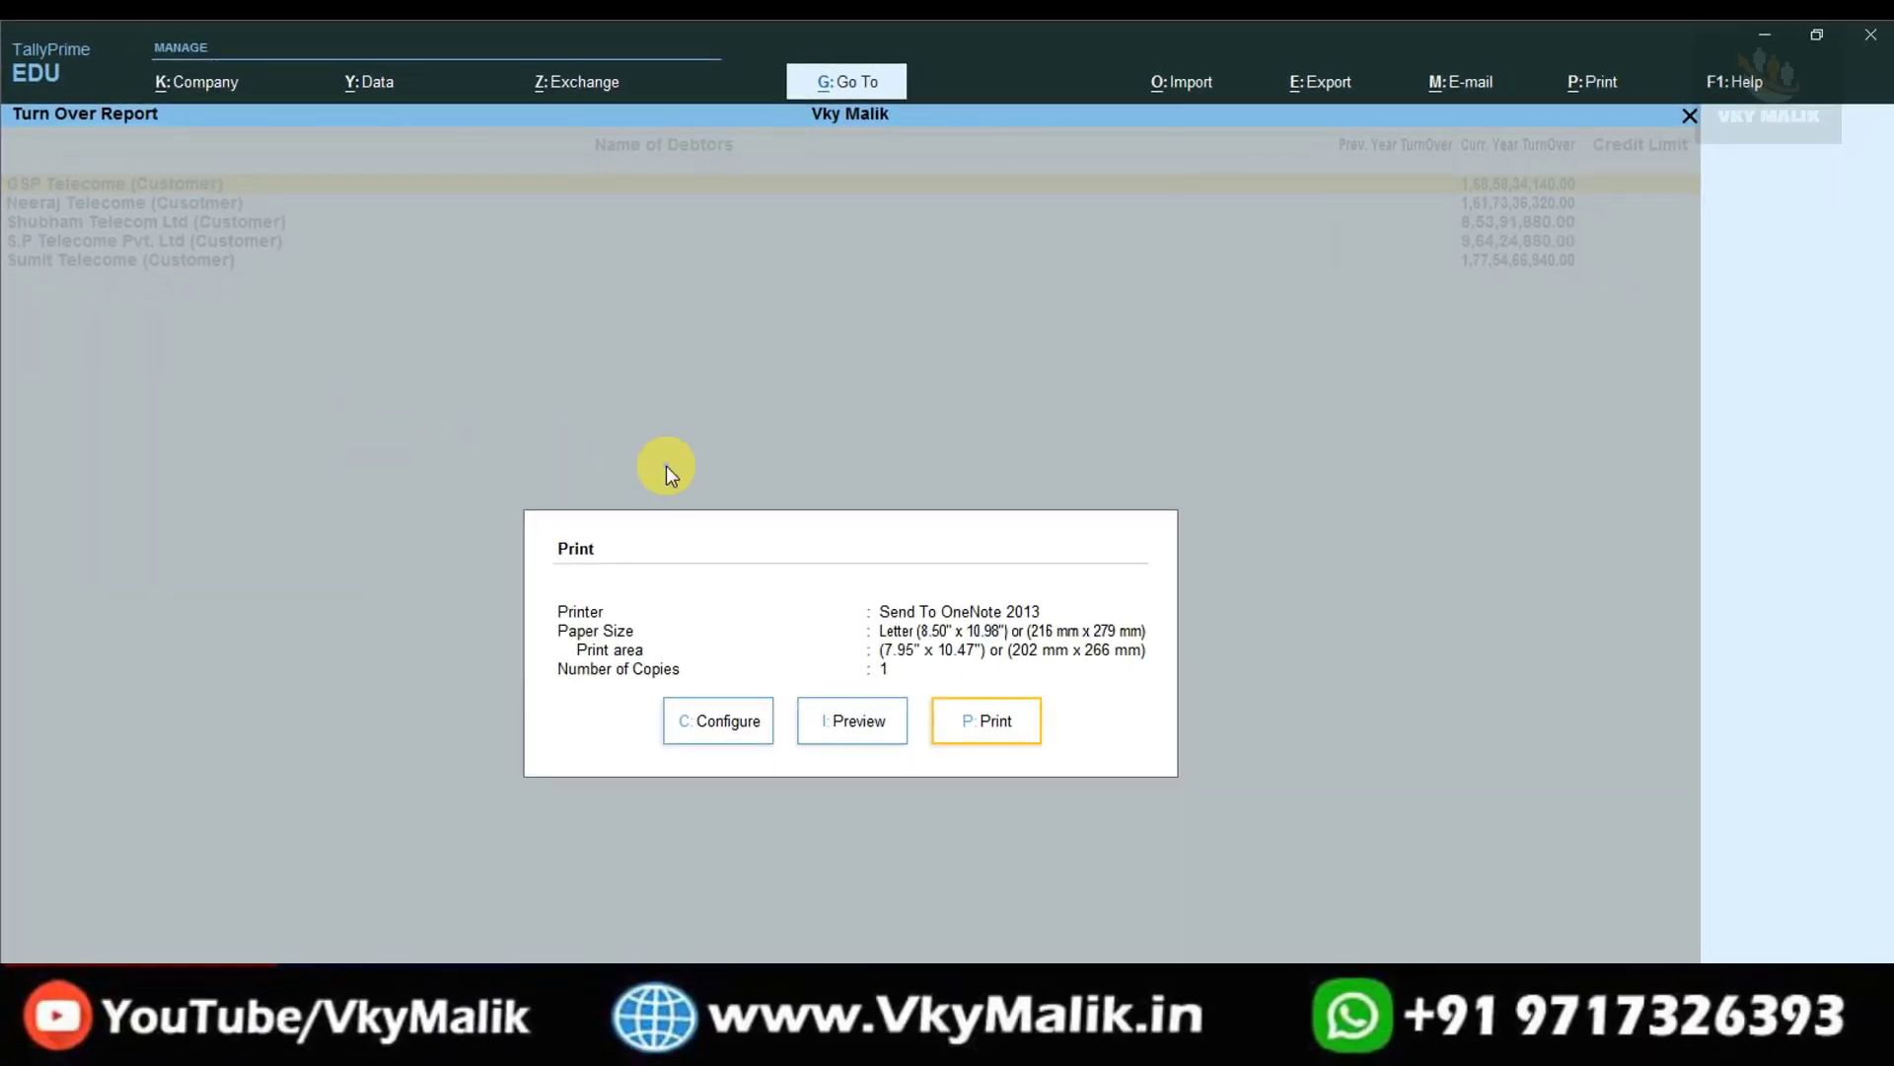
key("Escape")
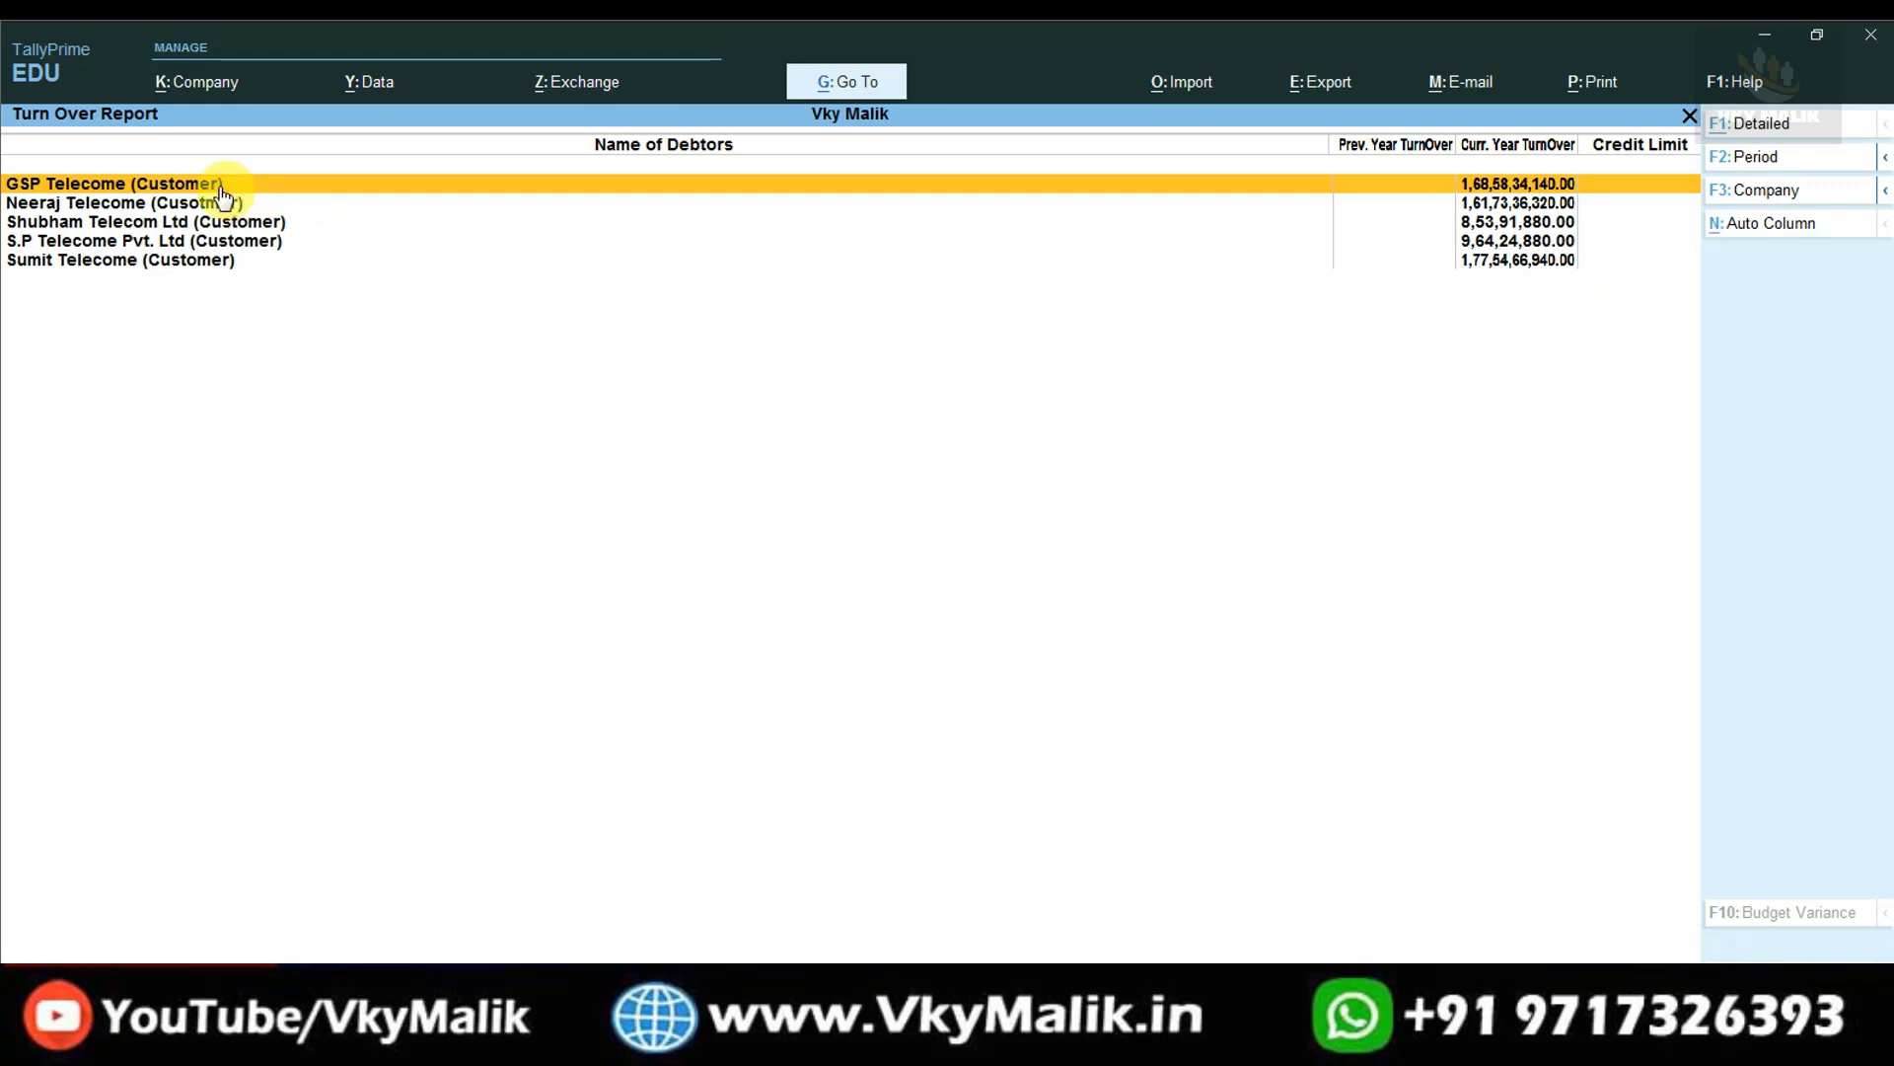
Check the current-year turnover of Shubham Telecom Ltd and Sumit Telecome, then close the report
left_click(1524, 223)
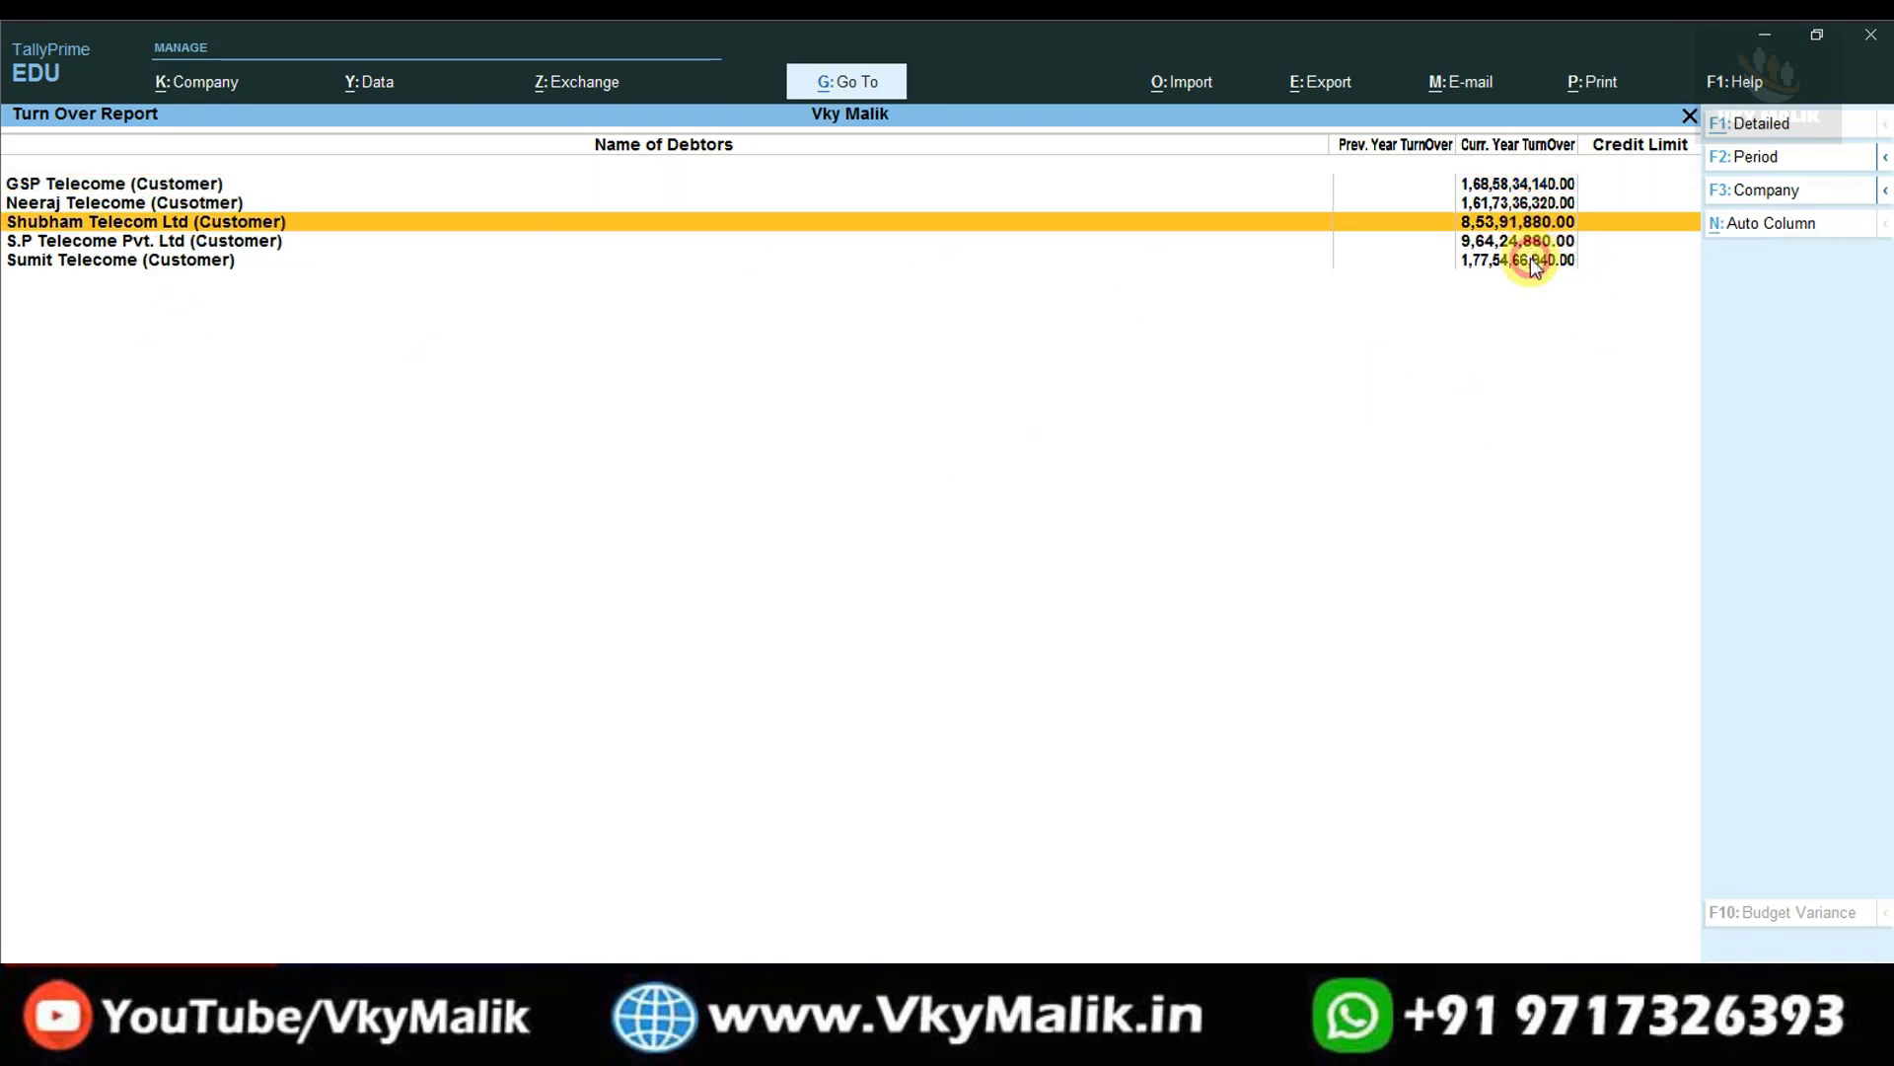
left_click(1534, 262)
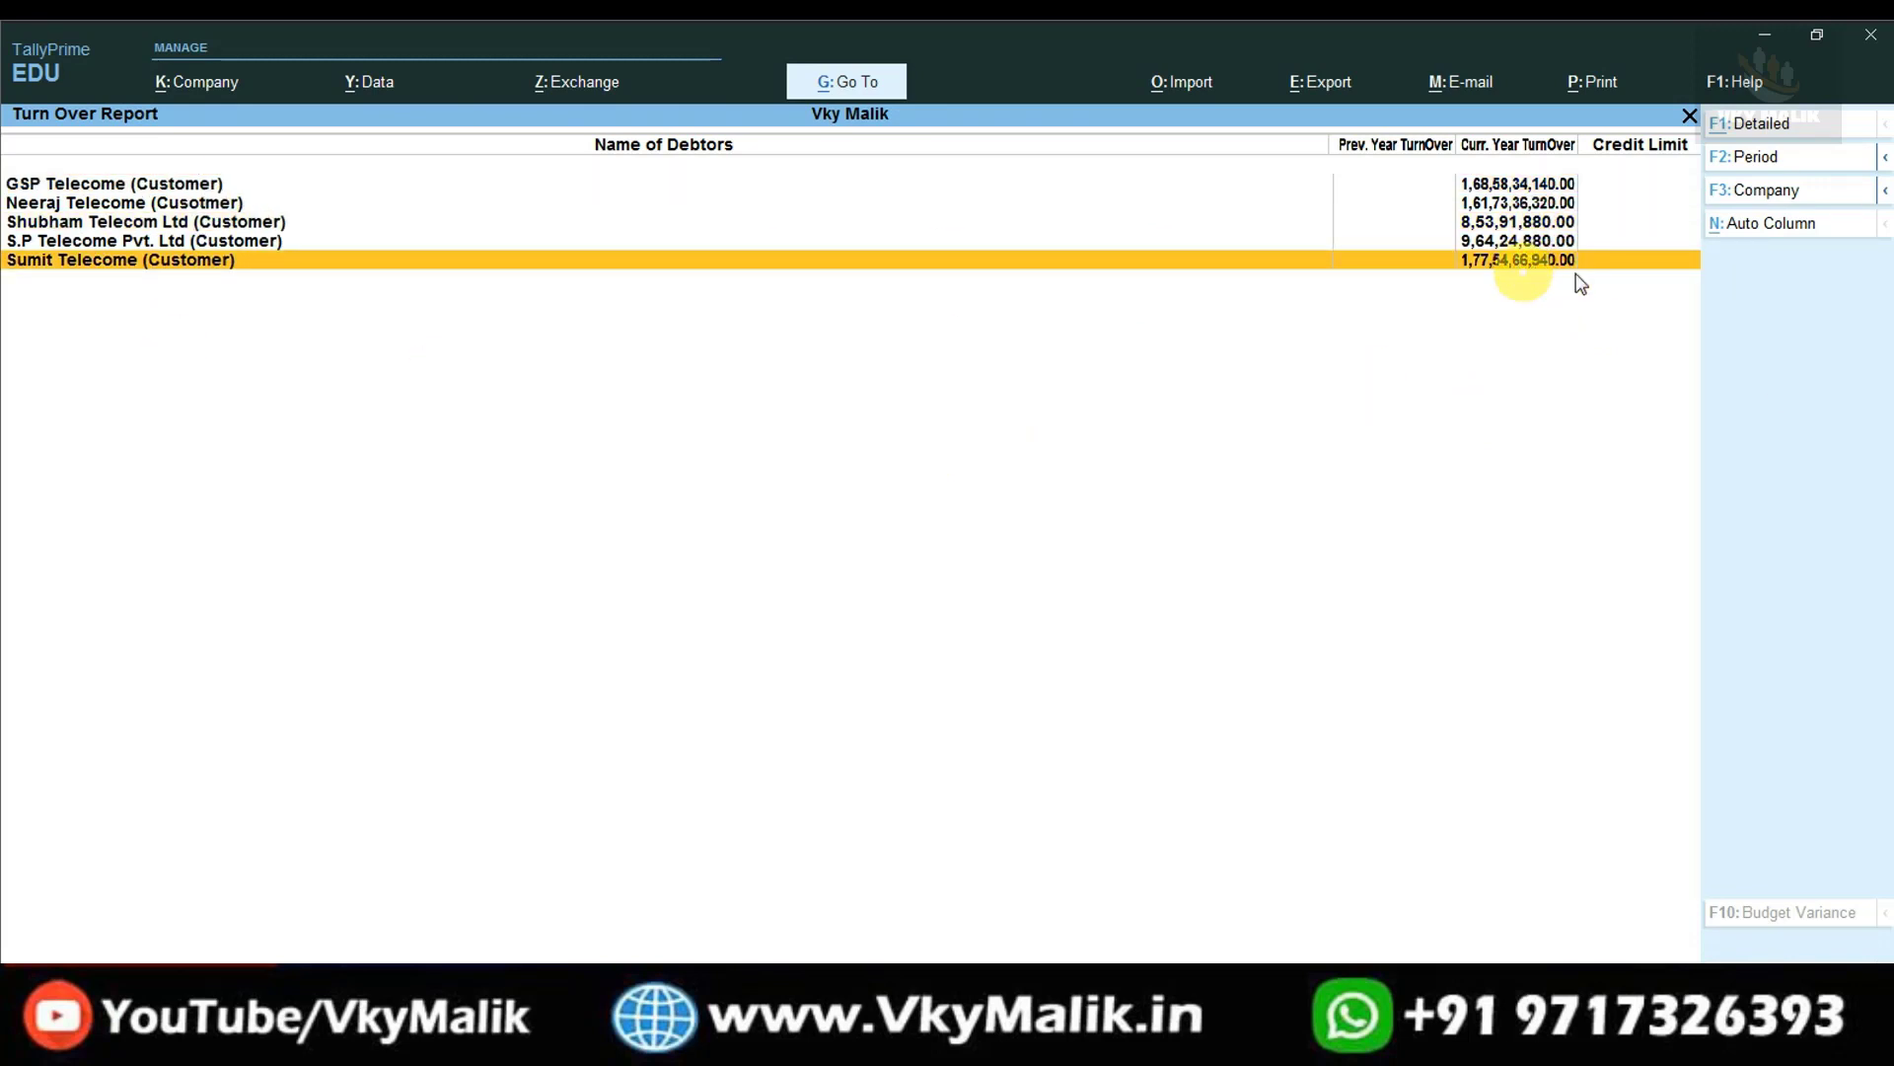
key("Escape")
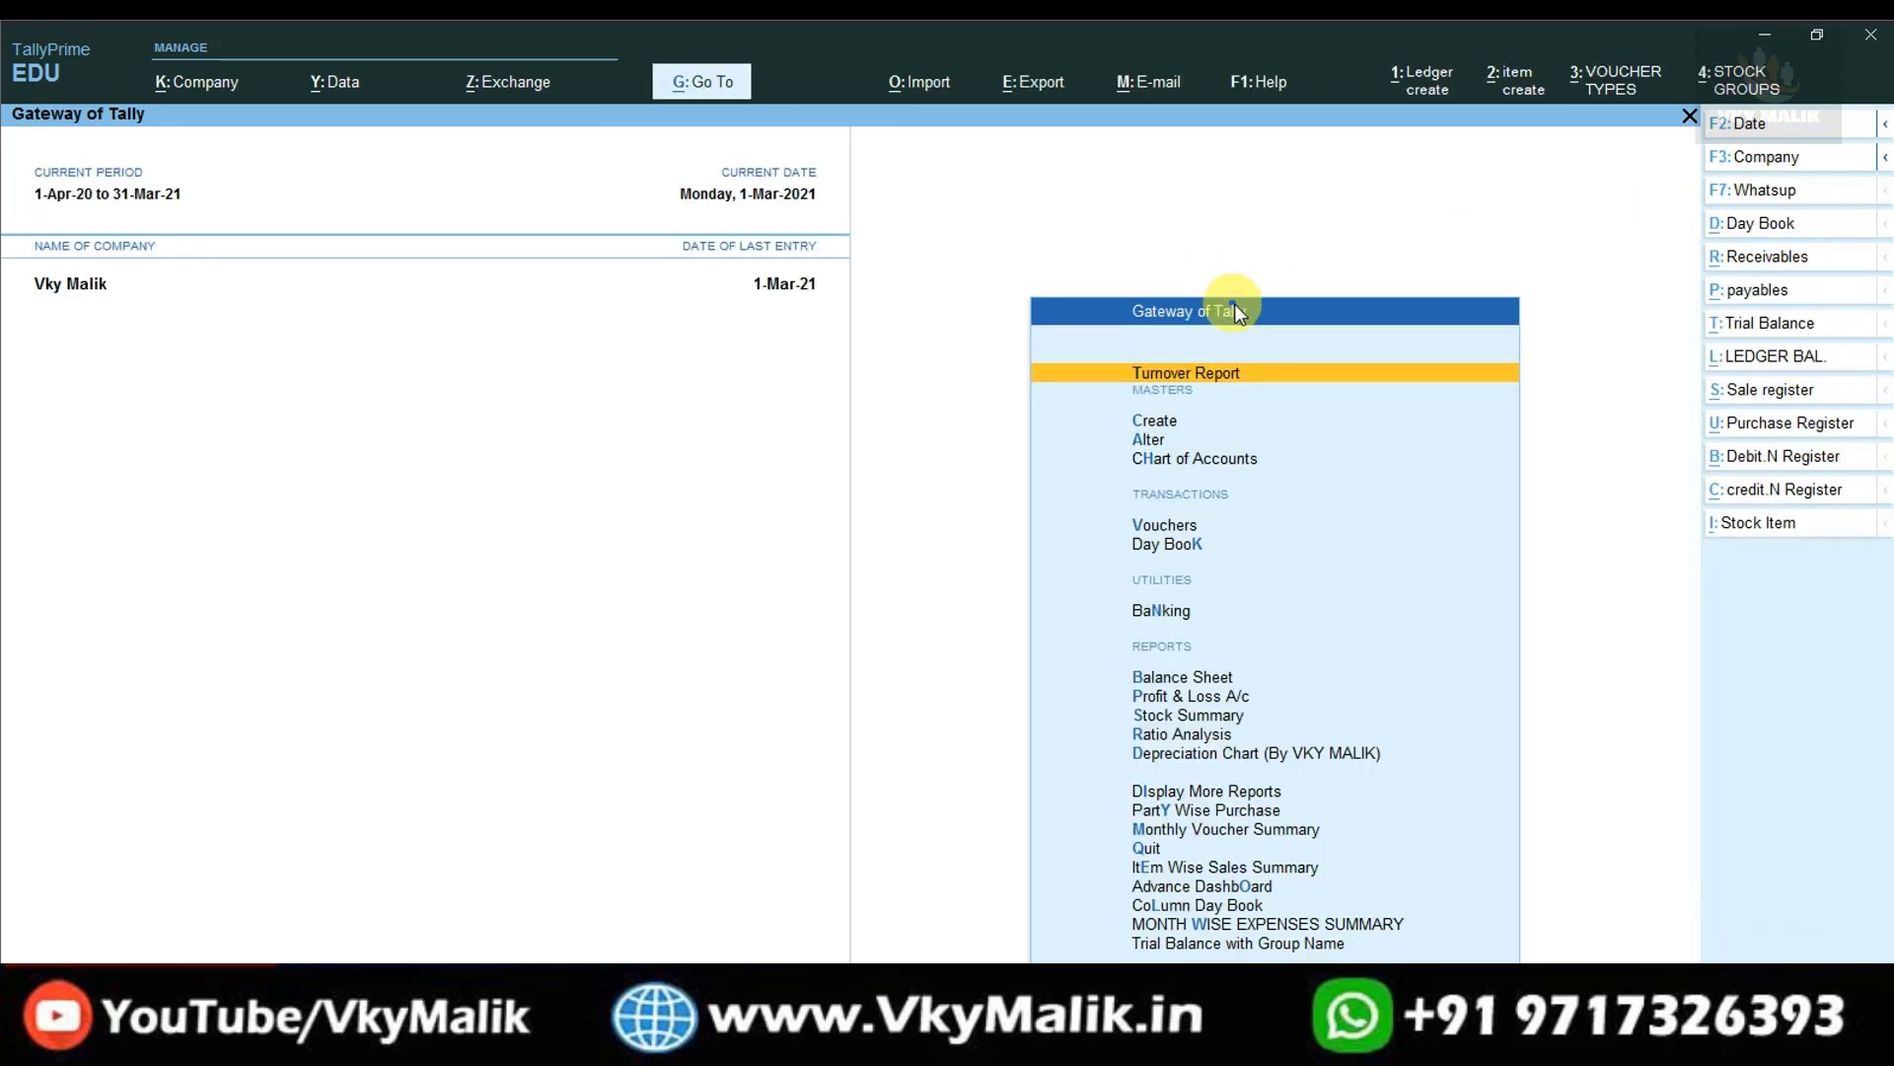
Open the GSP Telecome (Customer) ledger for alteration
key("Down")
key("Down")
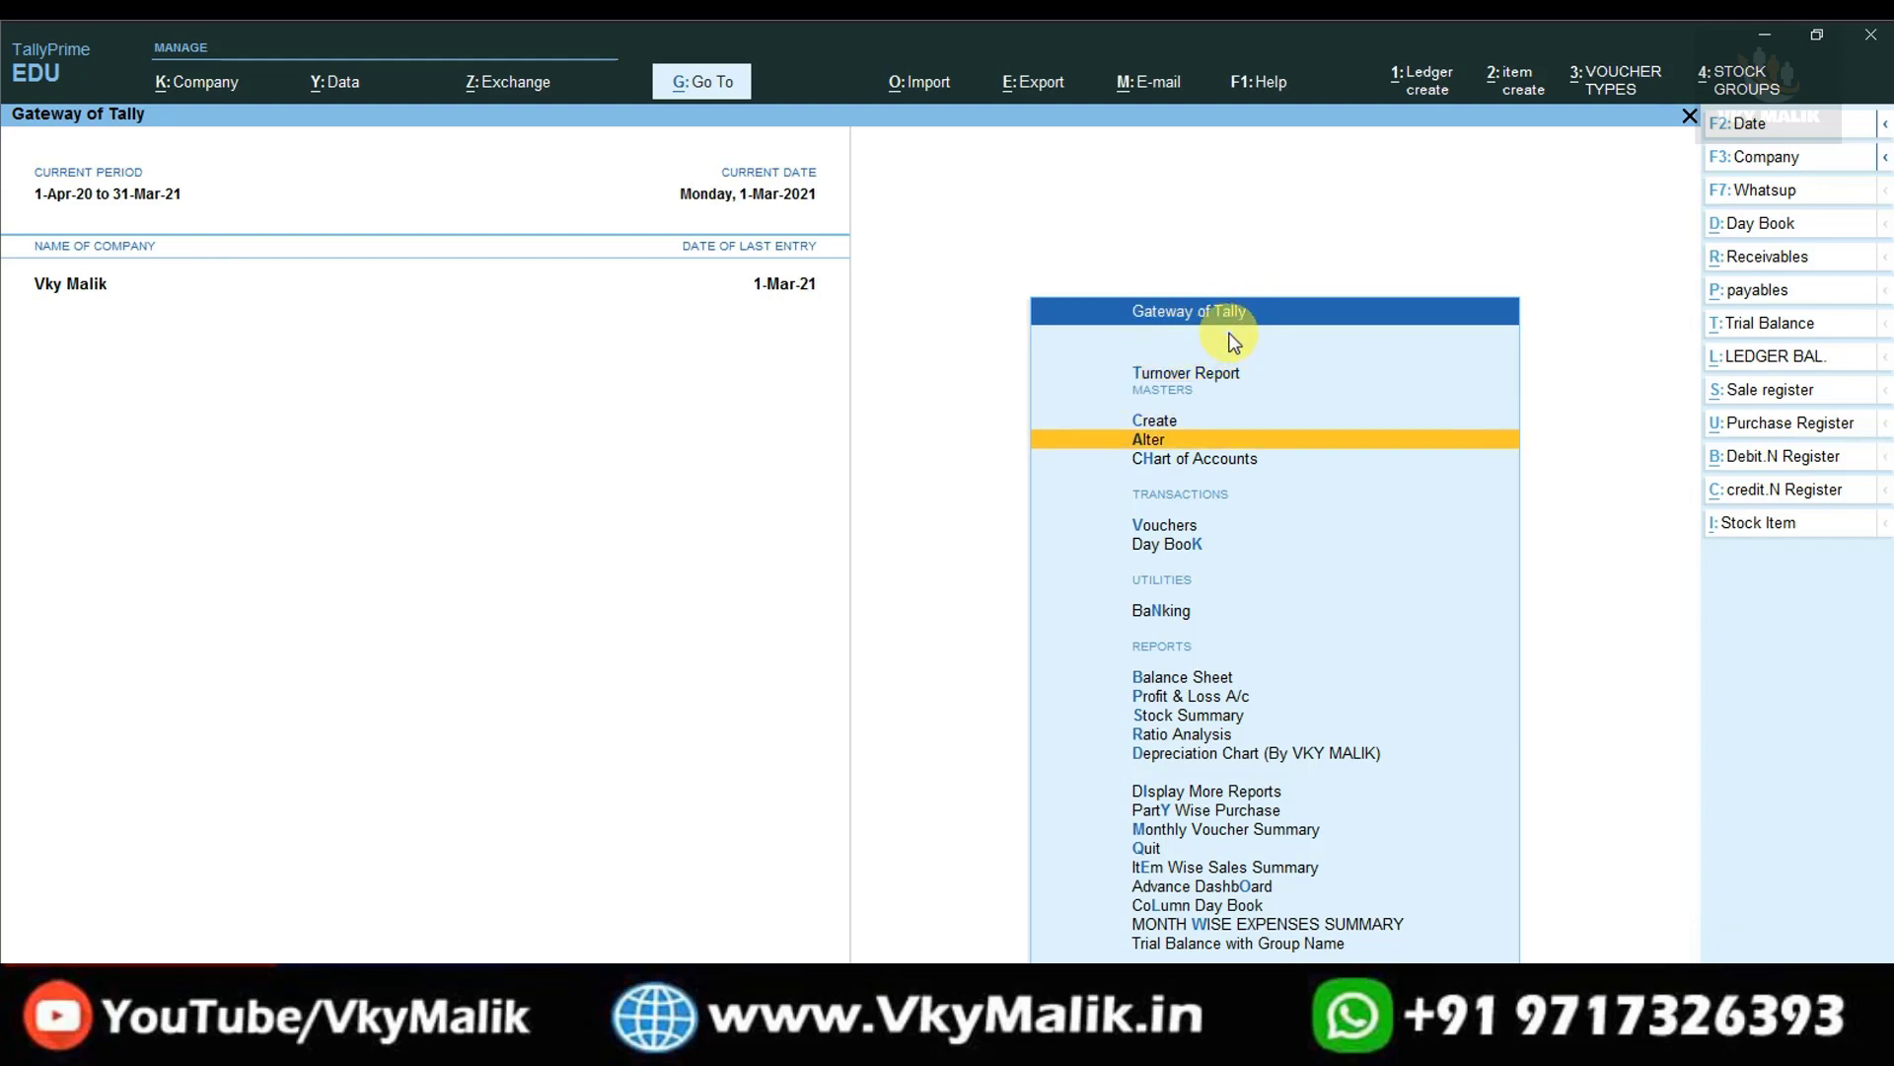
key("Return")
key("Down")
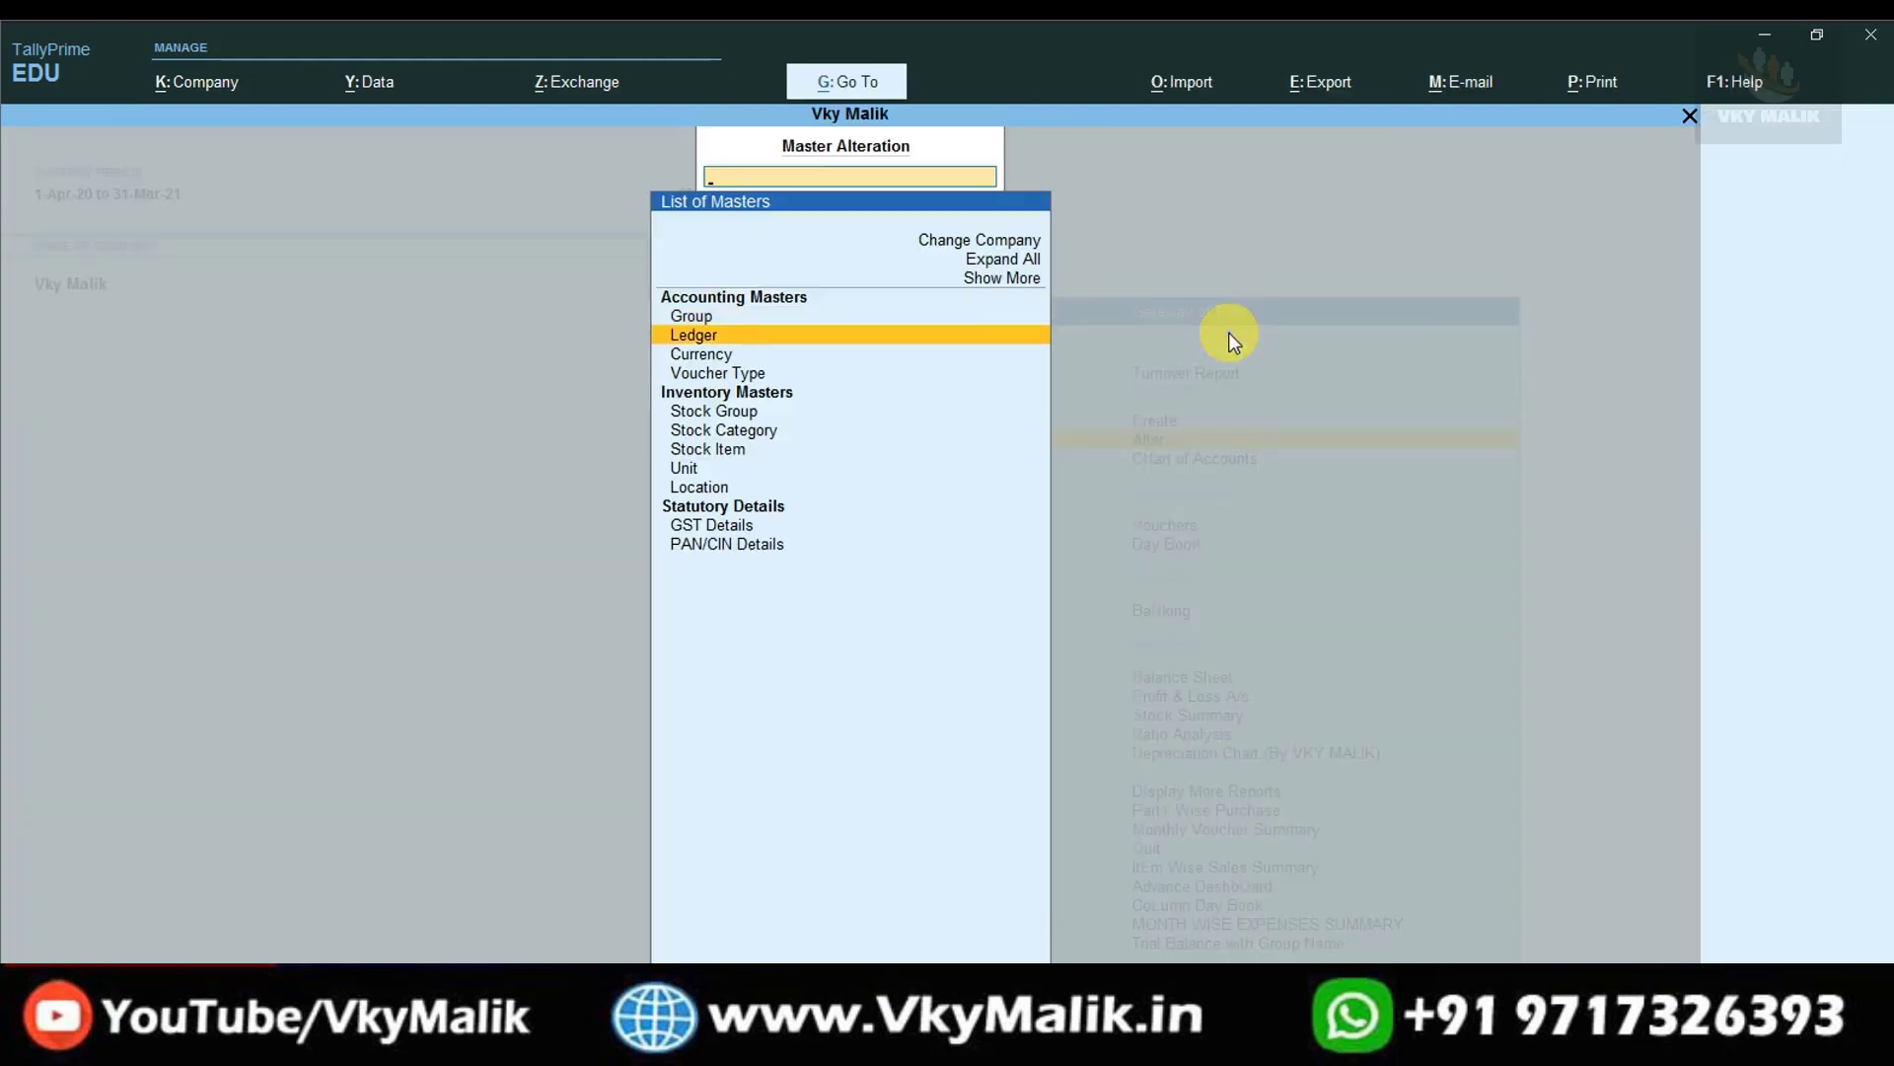
key("Return")
key("Down")
key("Down")
key("Down")
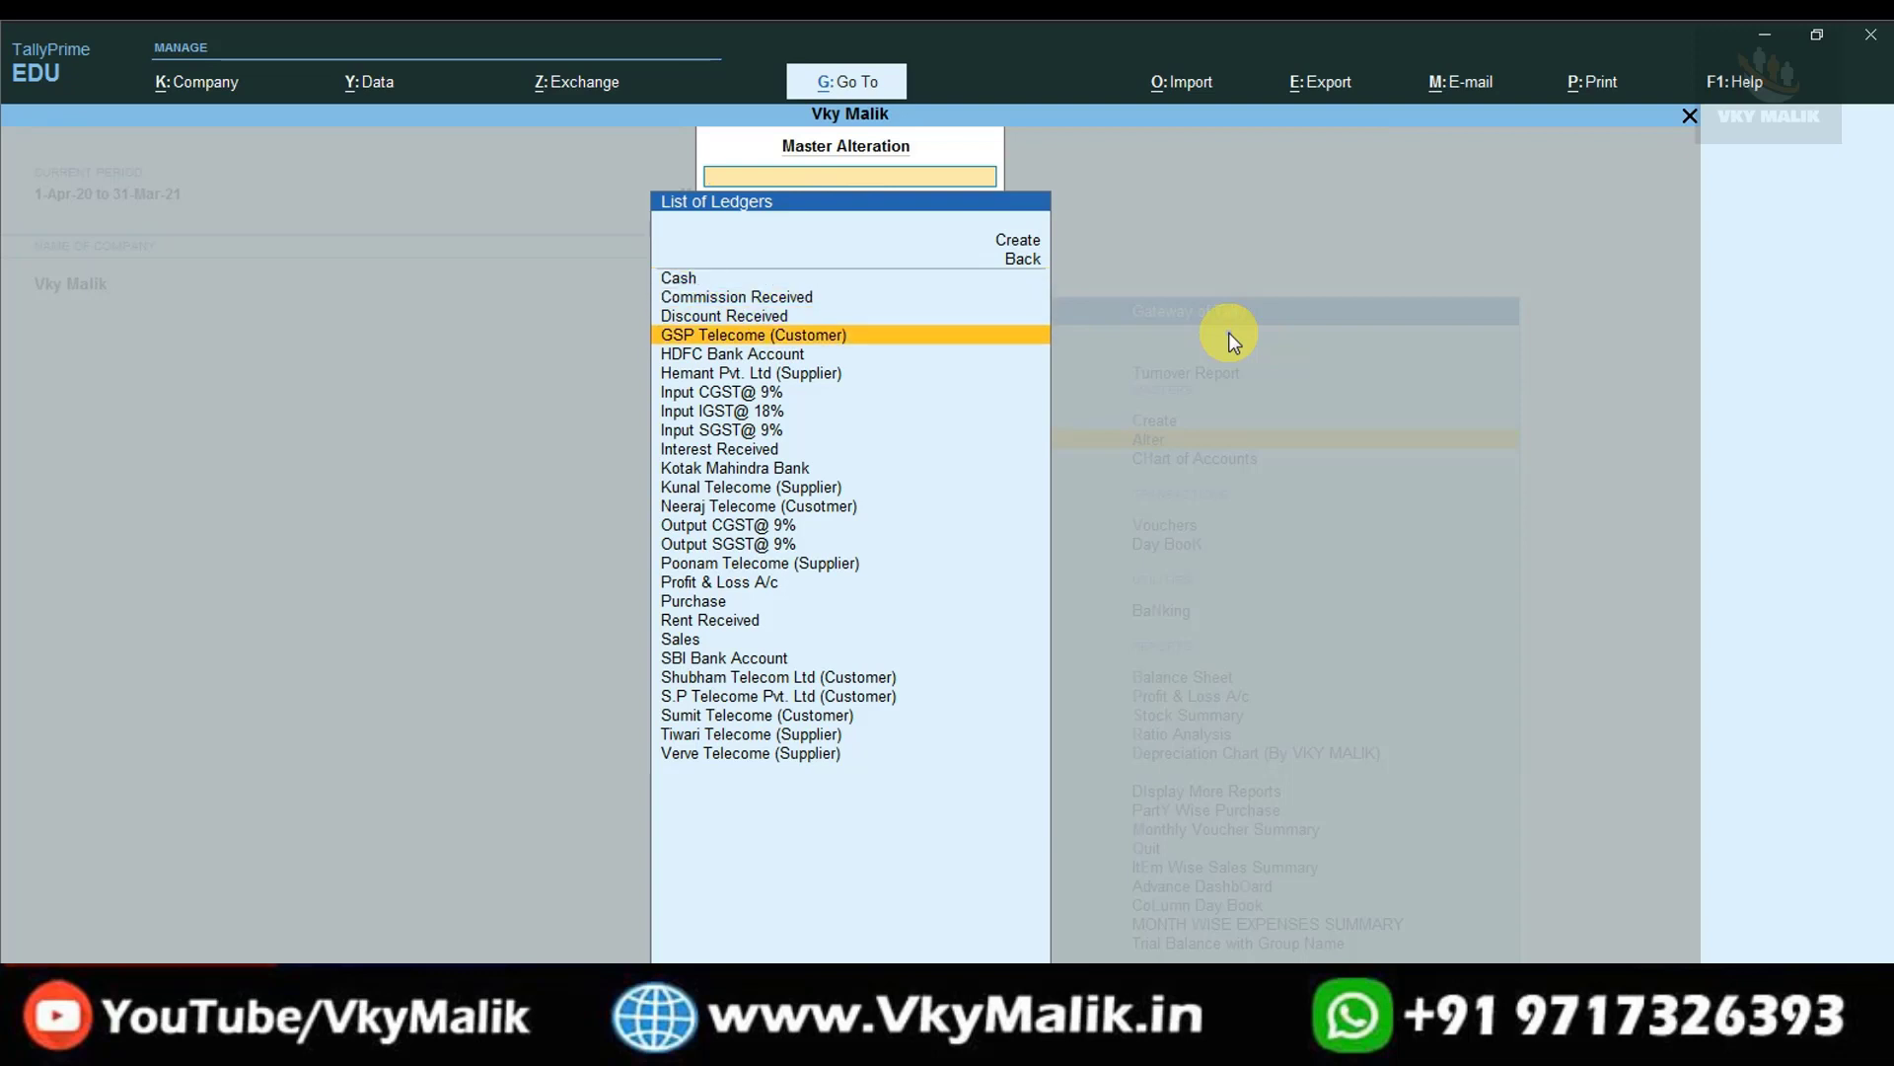
key("Return")
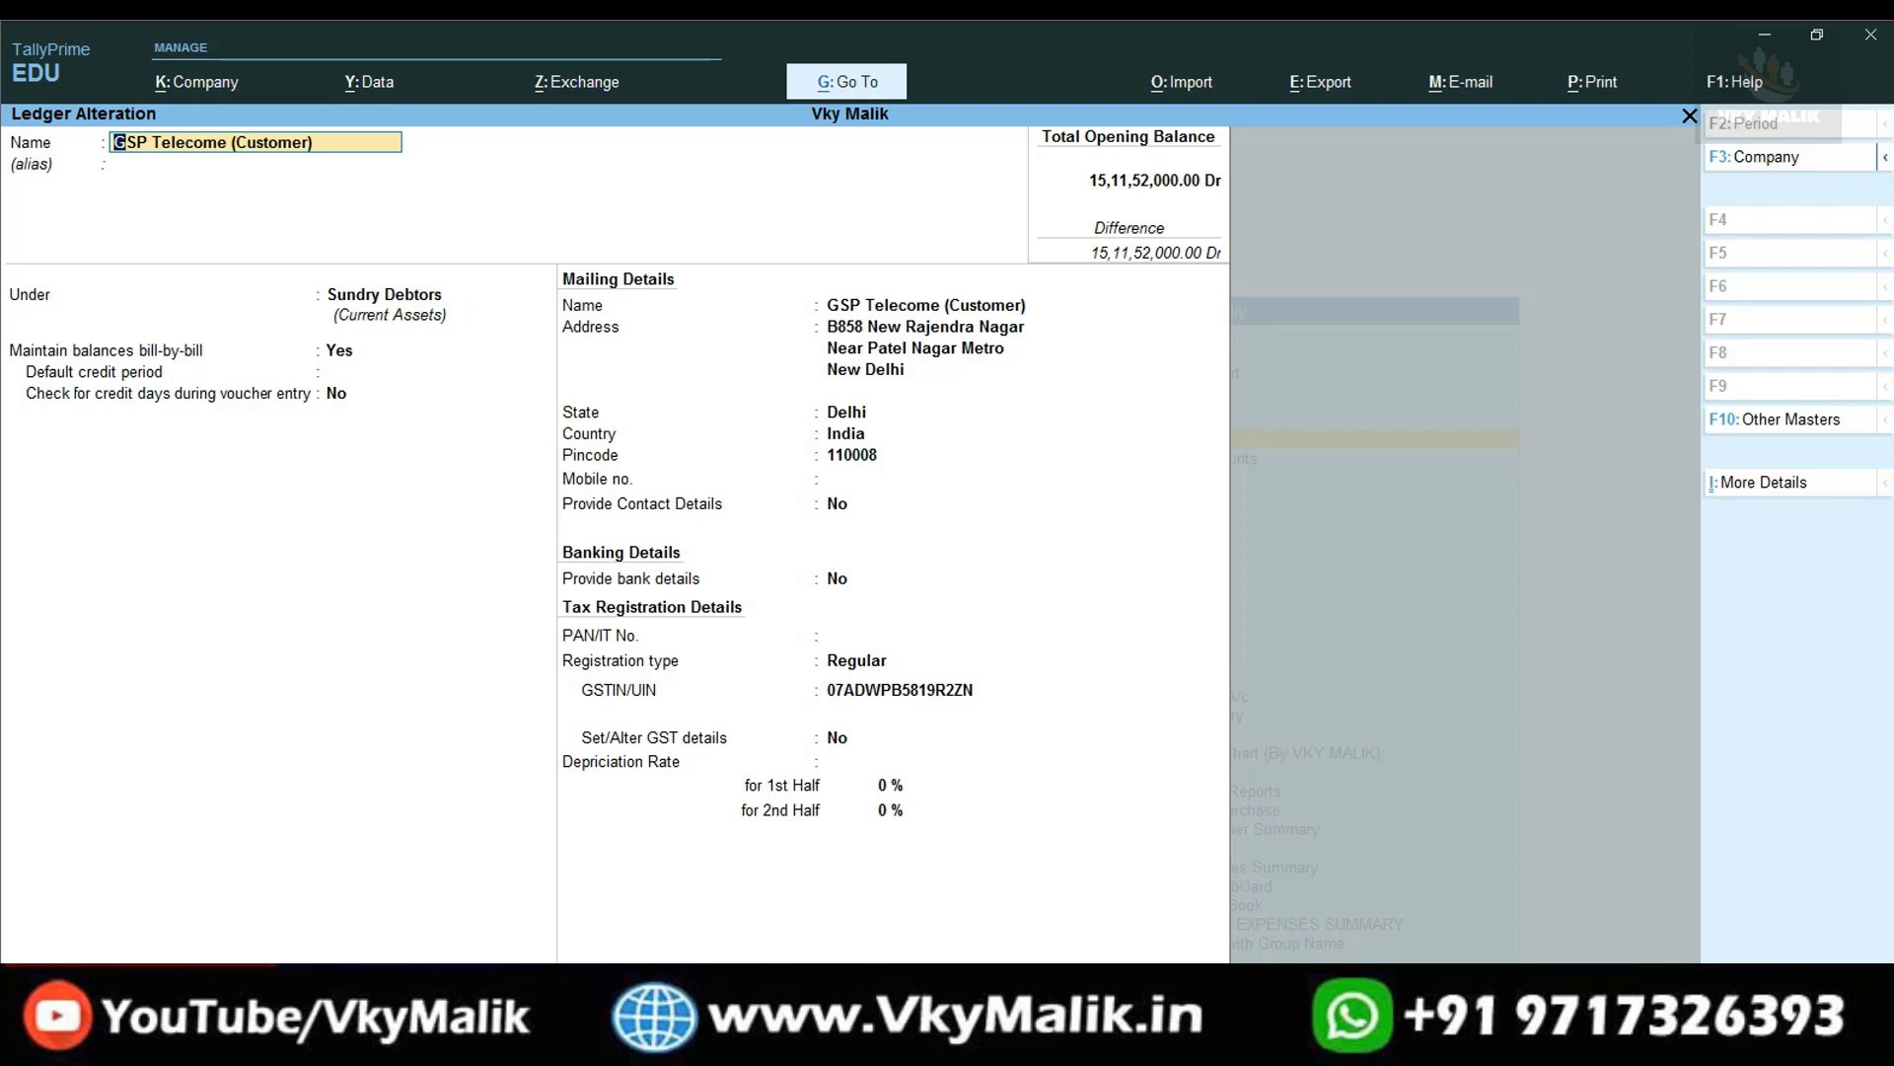
Enable Provide Credit Limits in the ledger configuration and save the setting
key("F12")
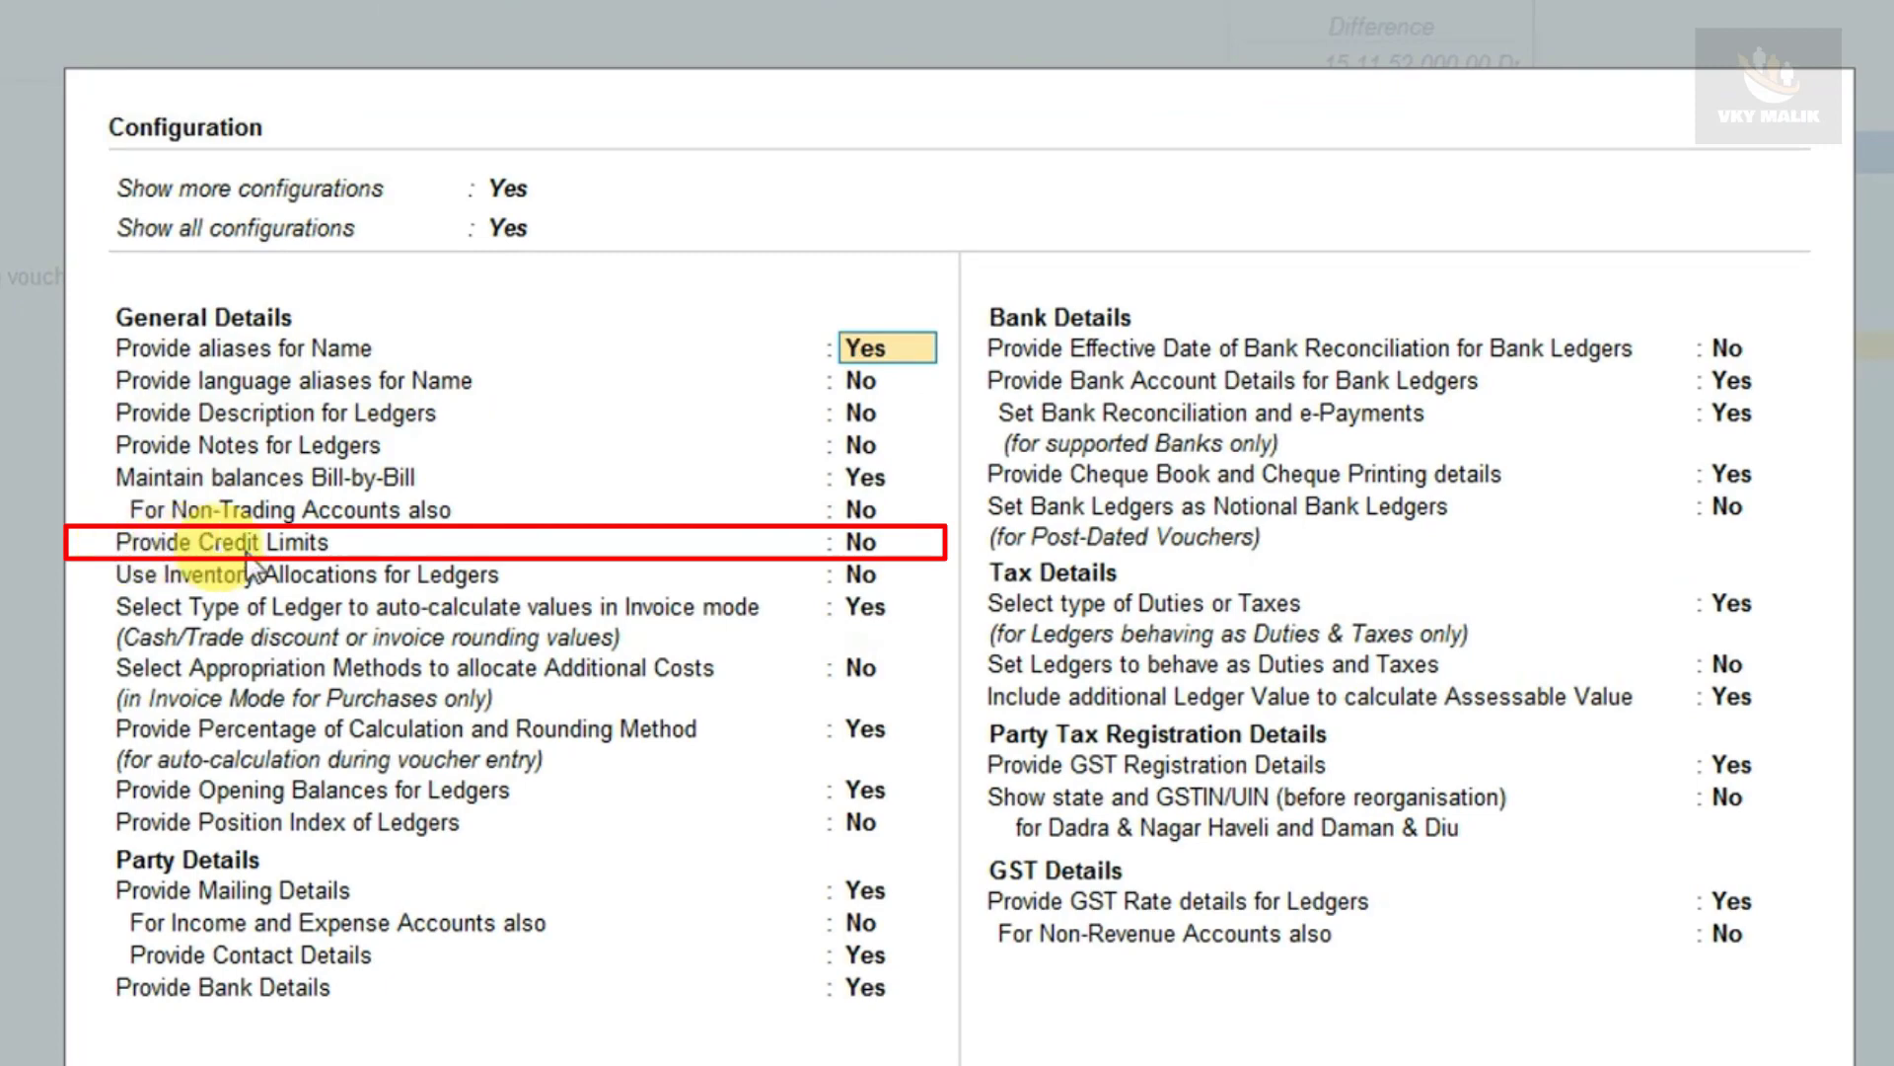
left_click(865, 545)
type("y")
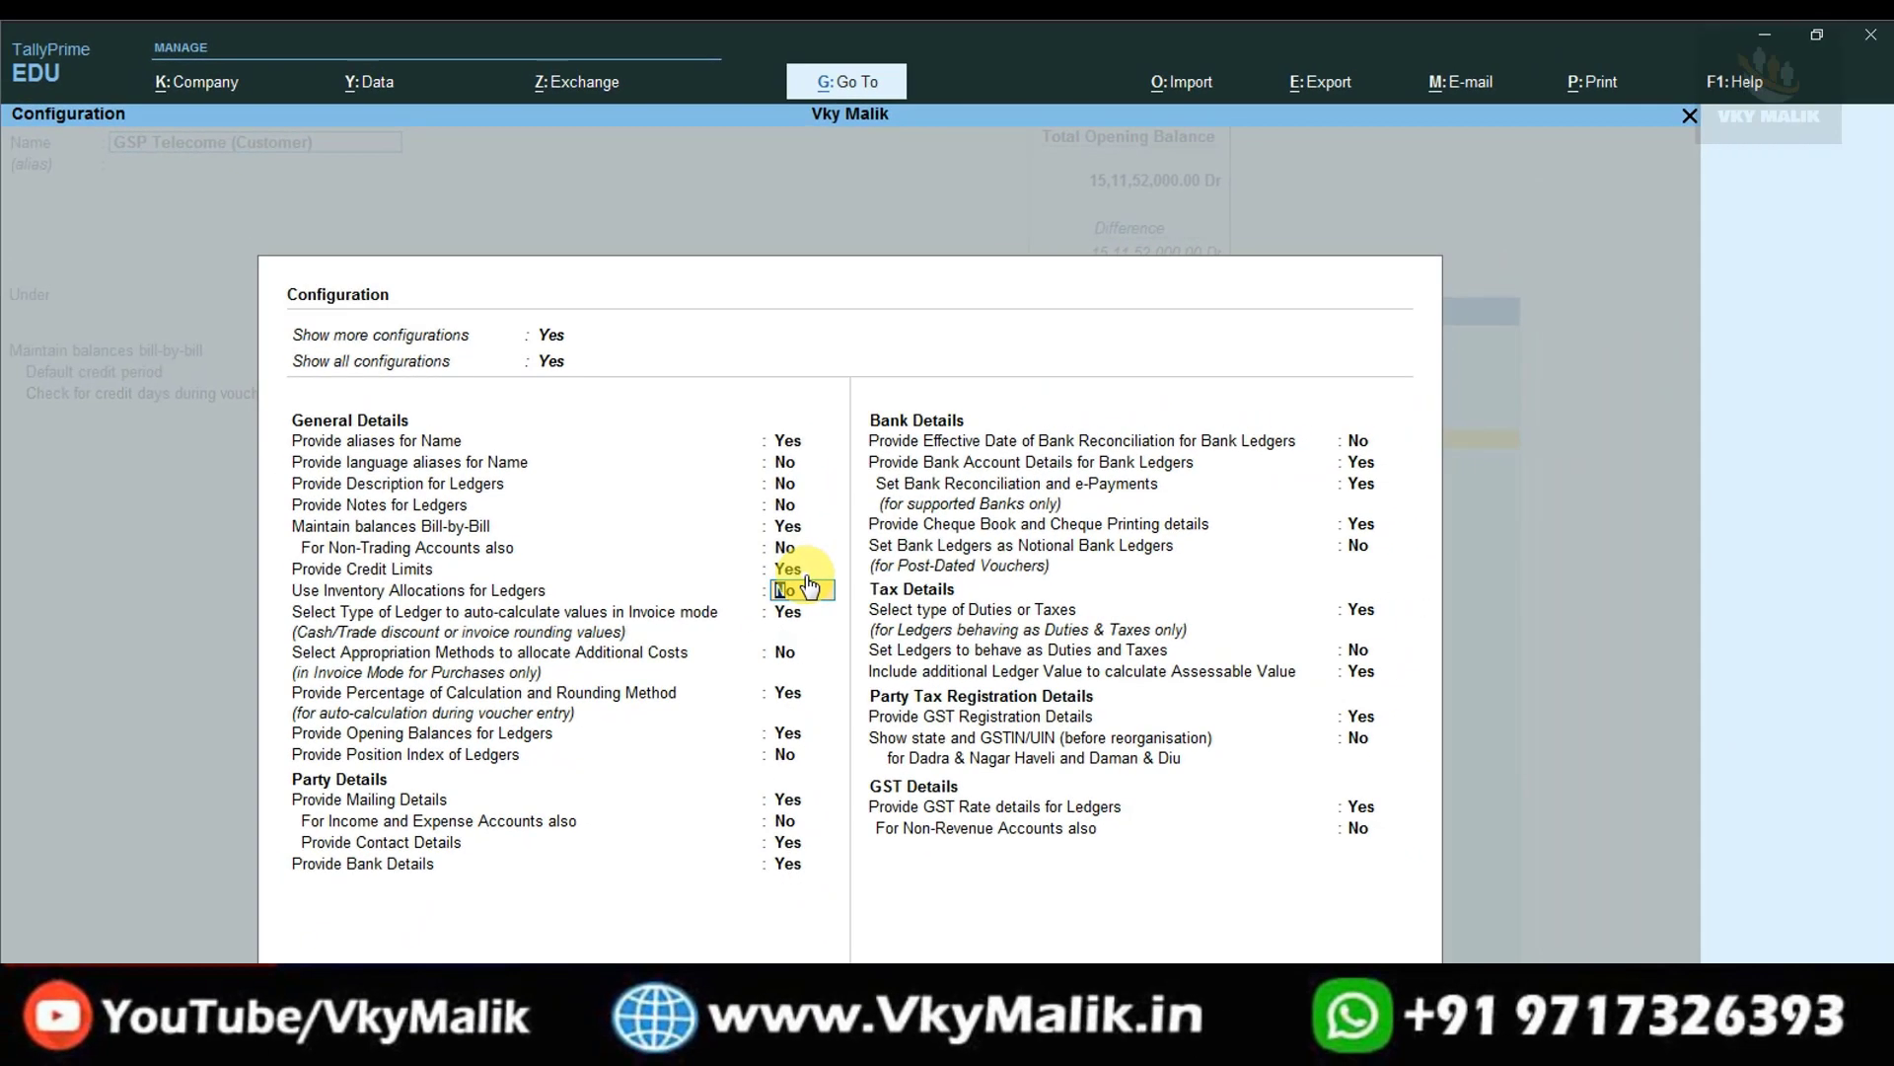
key("ctrl+a")
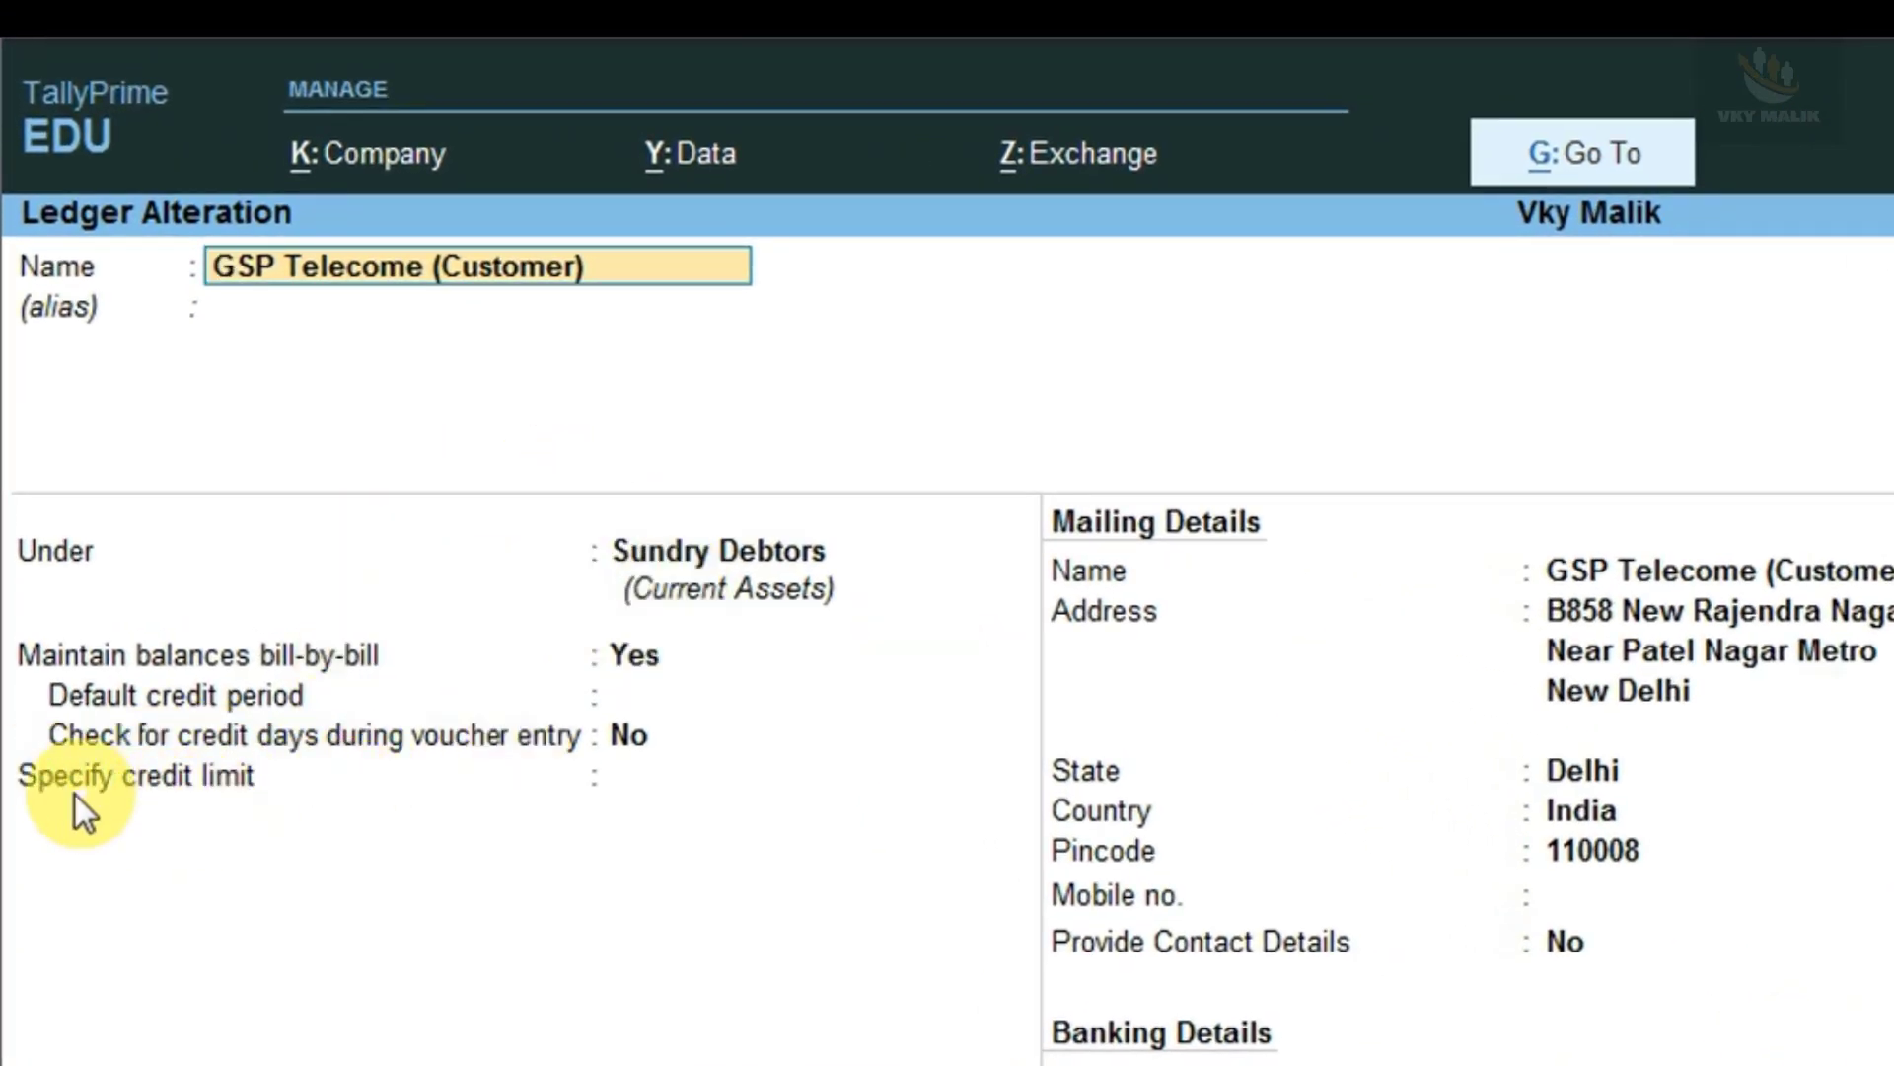
Set the GSP Telecome (Customer) ledger's credit limit to 10,00,000 and save the ledger
left_click(621, 774)
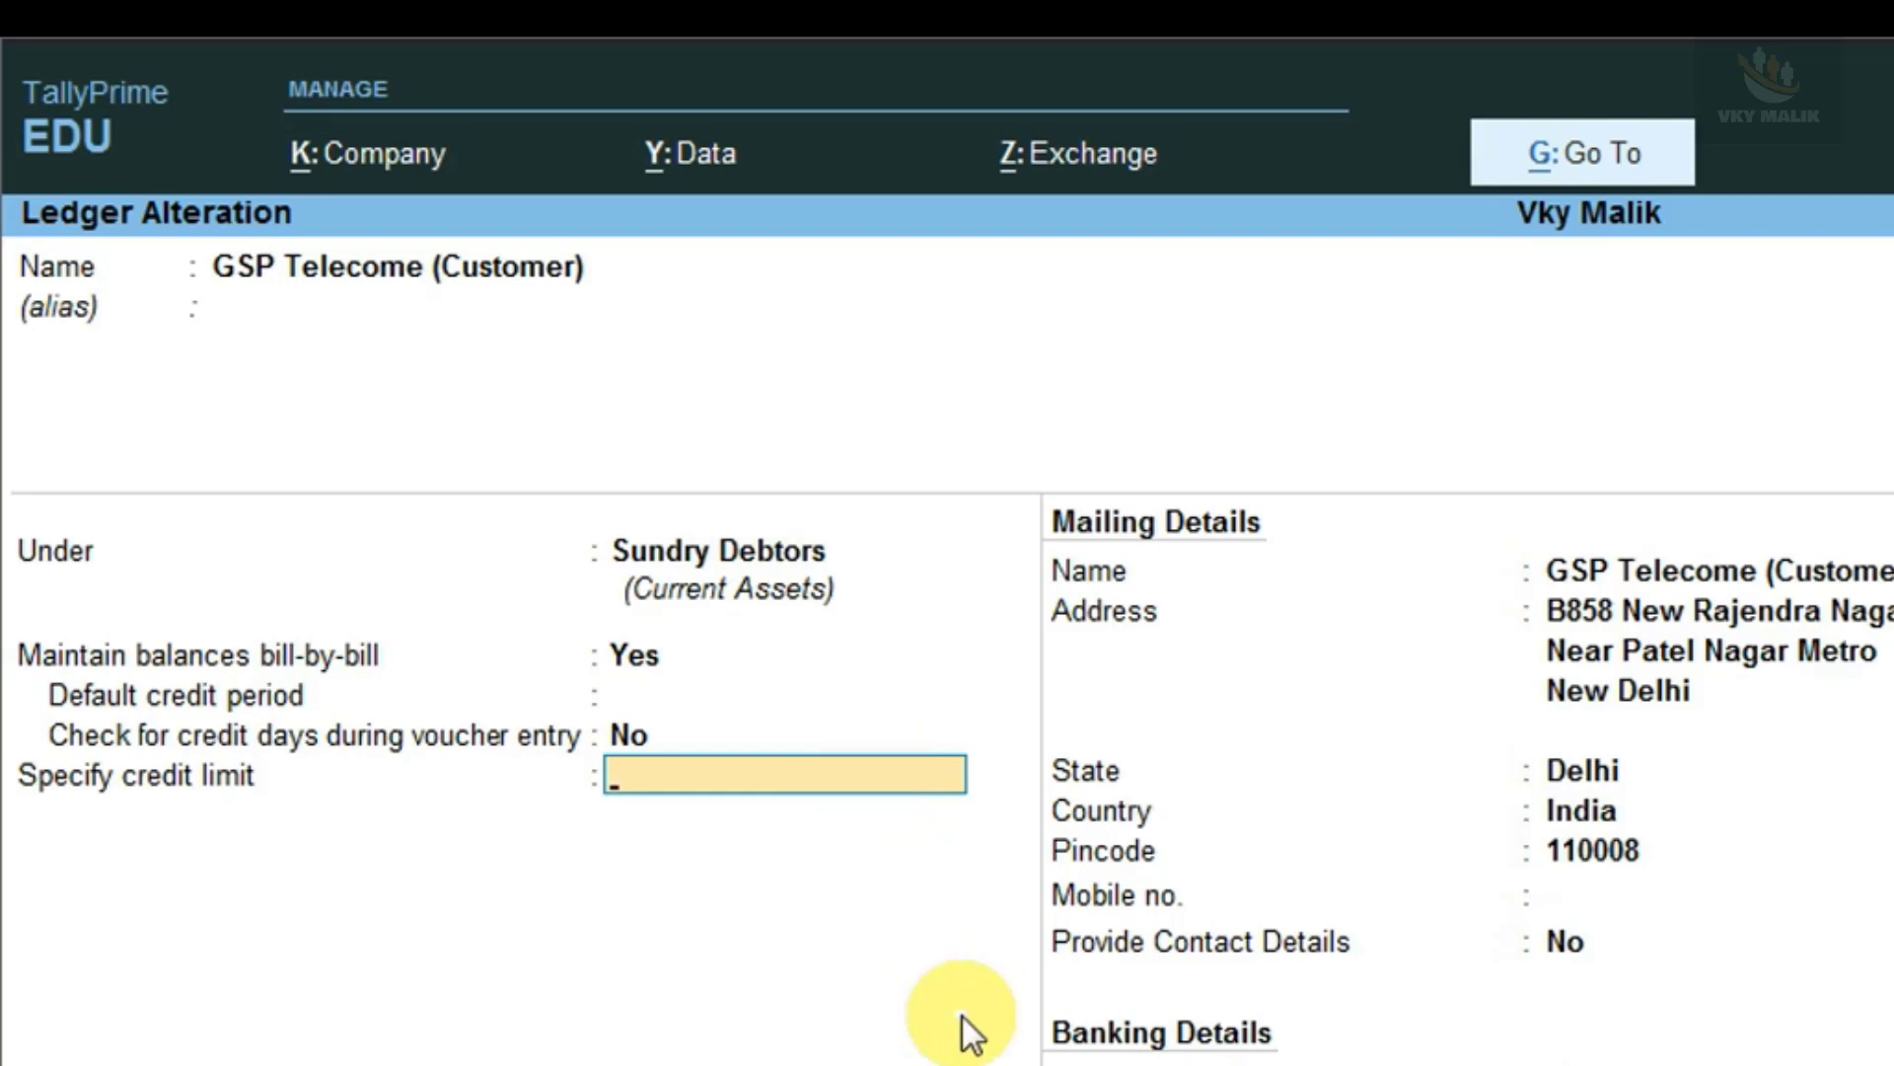
type("1000000")
key("Return")
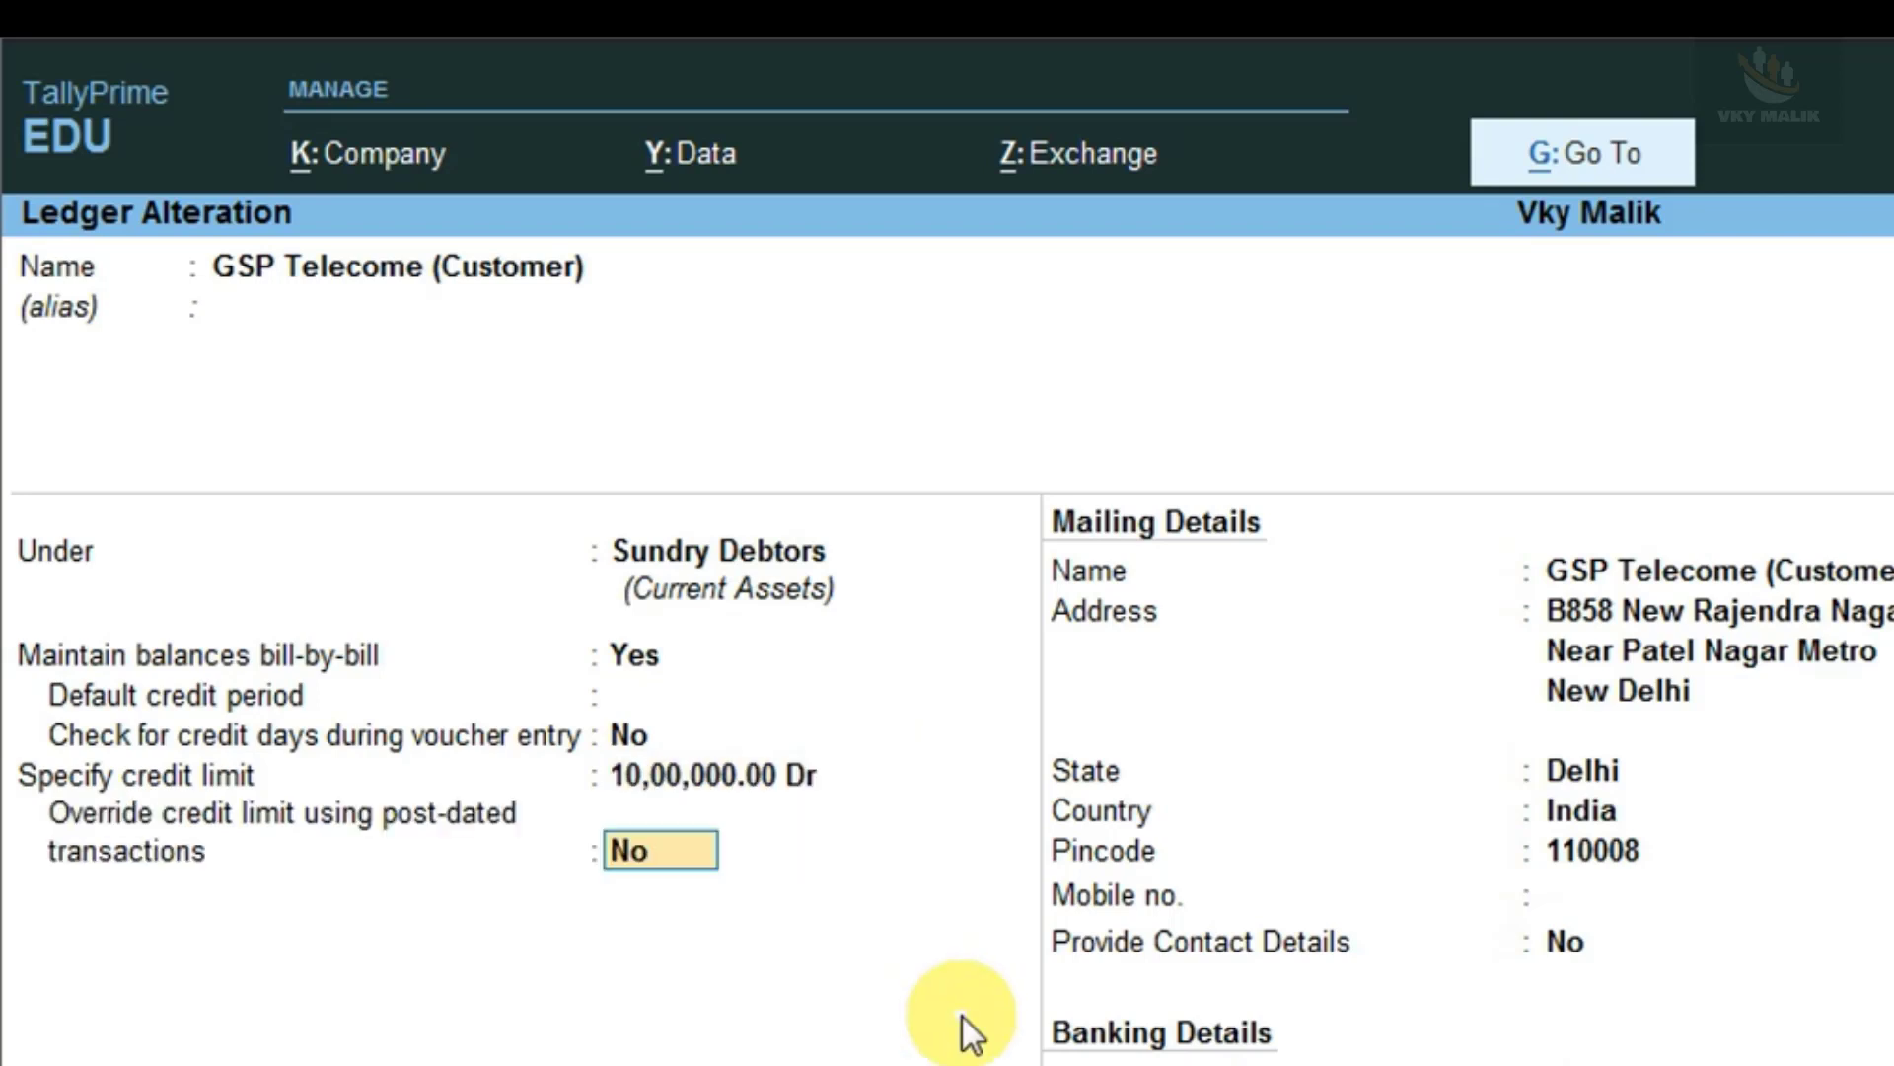
key("ctrl+a")
key("Escape")
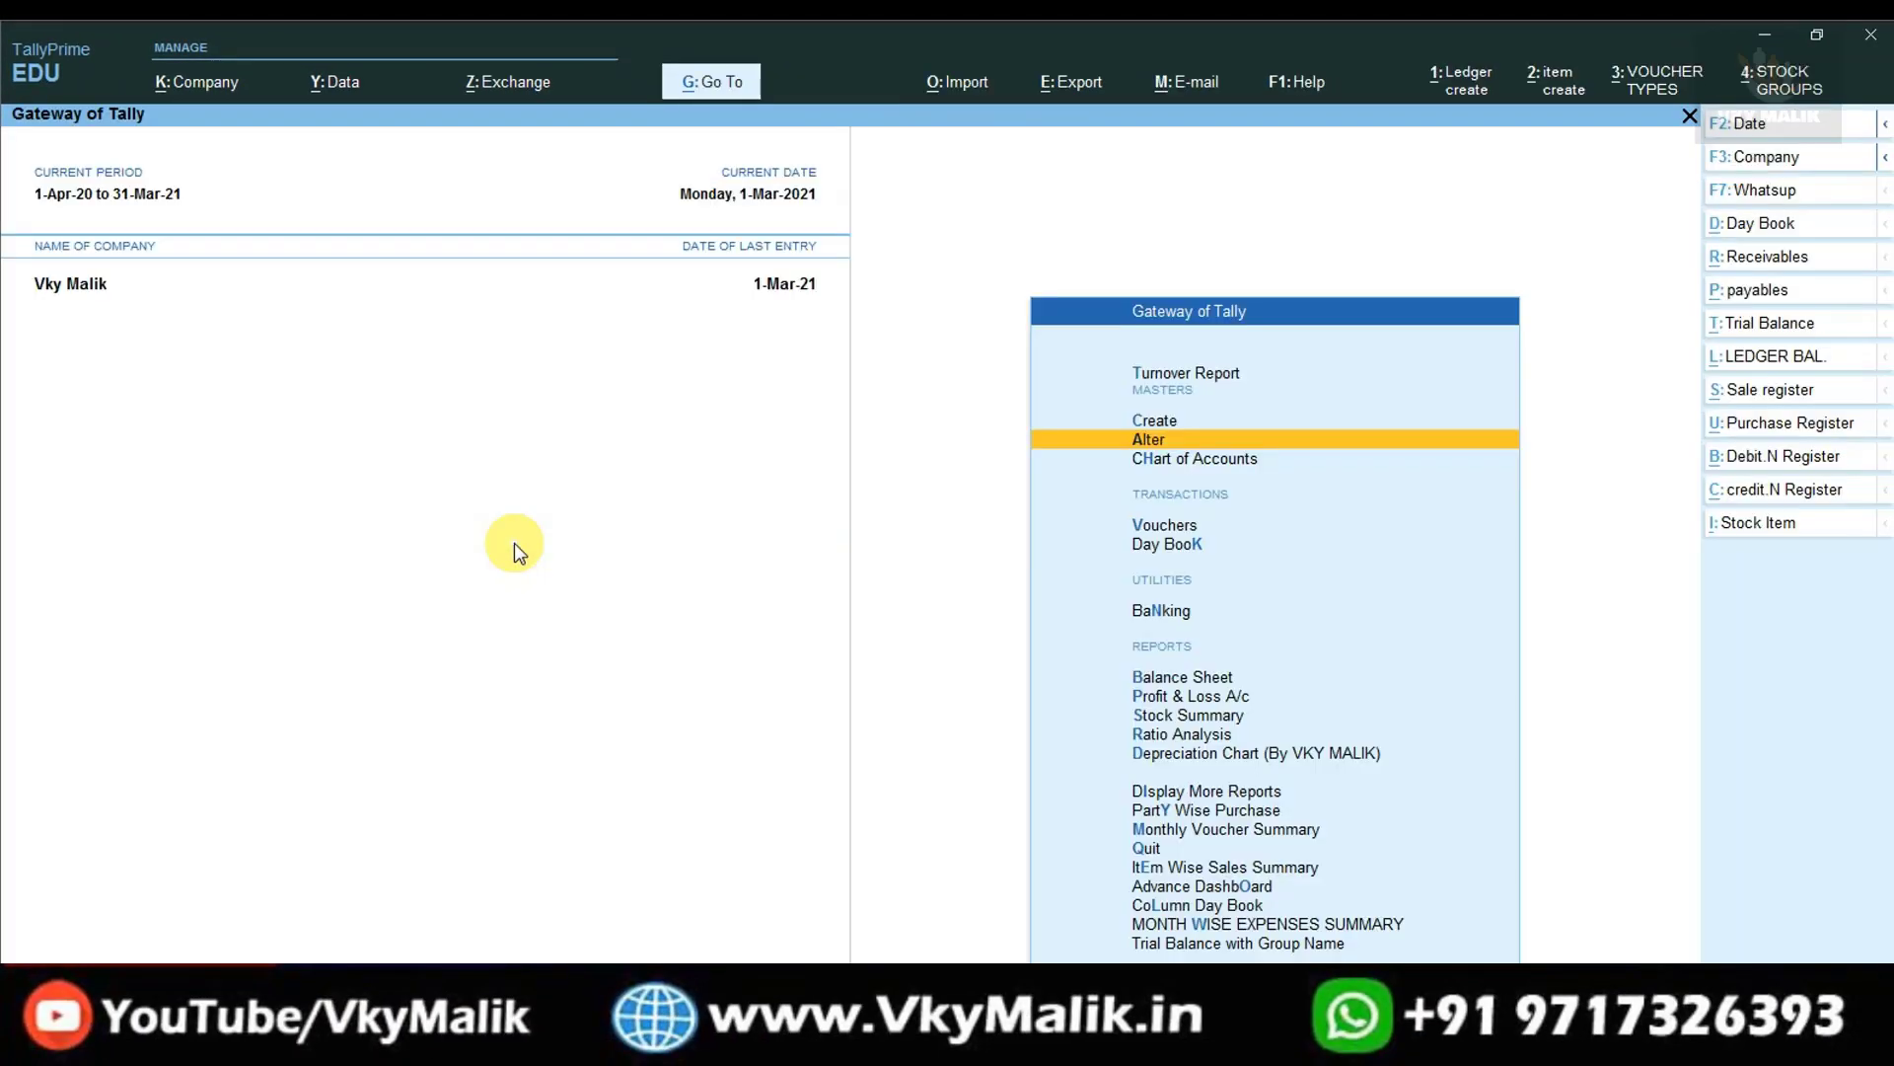
Start a sales voucher for GSP Telecome (Customer) to check its credit limit, then leave without saving the voucher
key("Home")
key("Down")
key("Down")
key("Down")
key("Down")
key("Return")
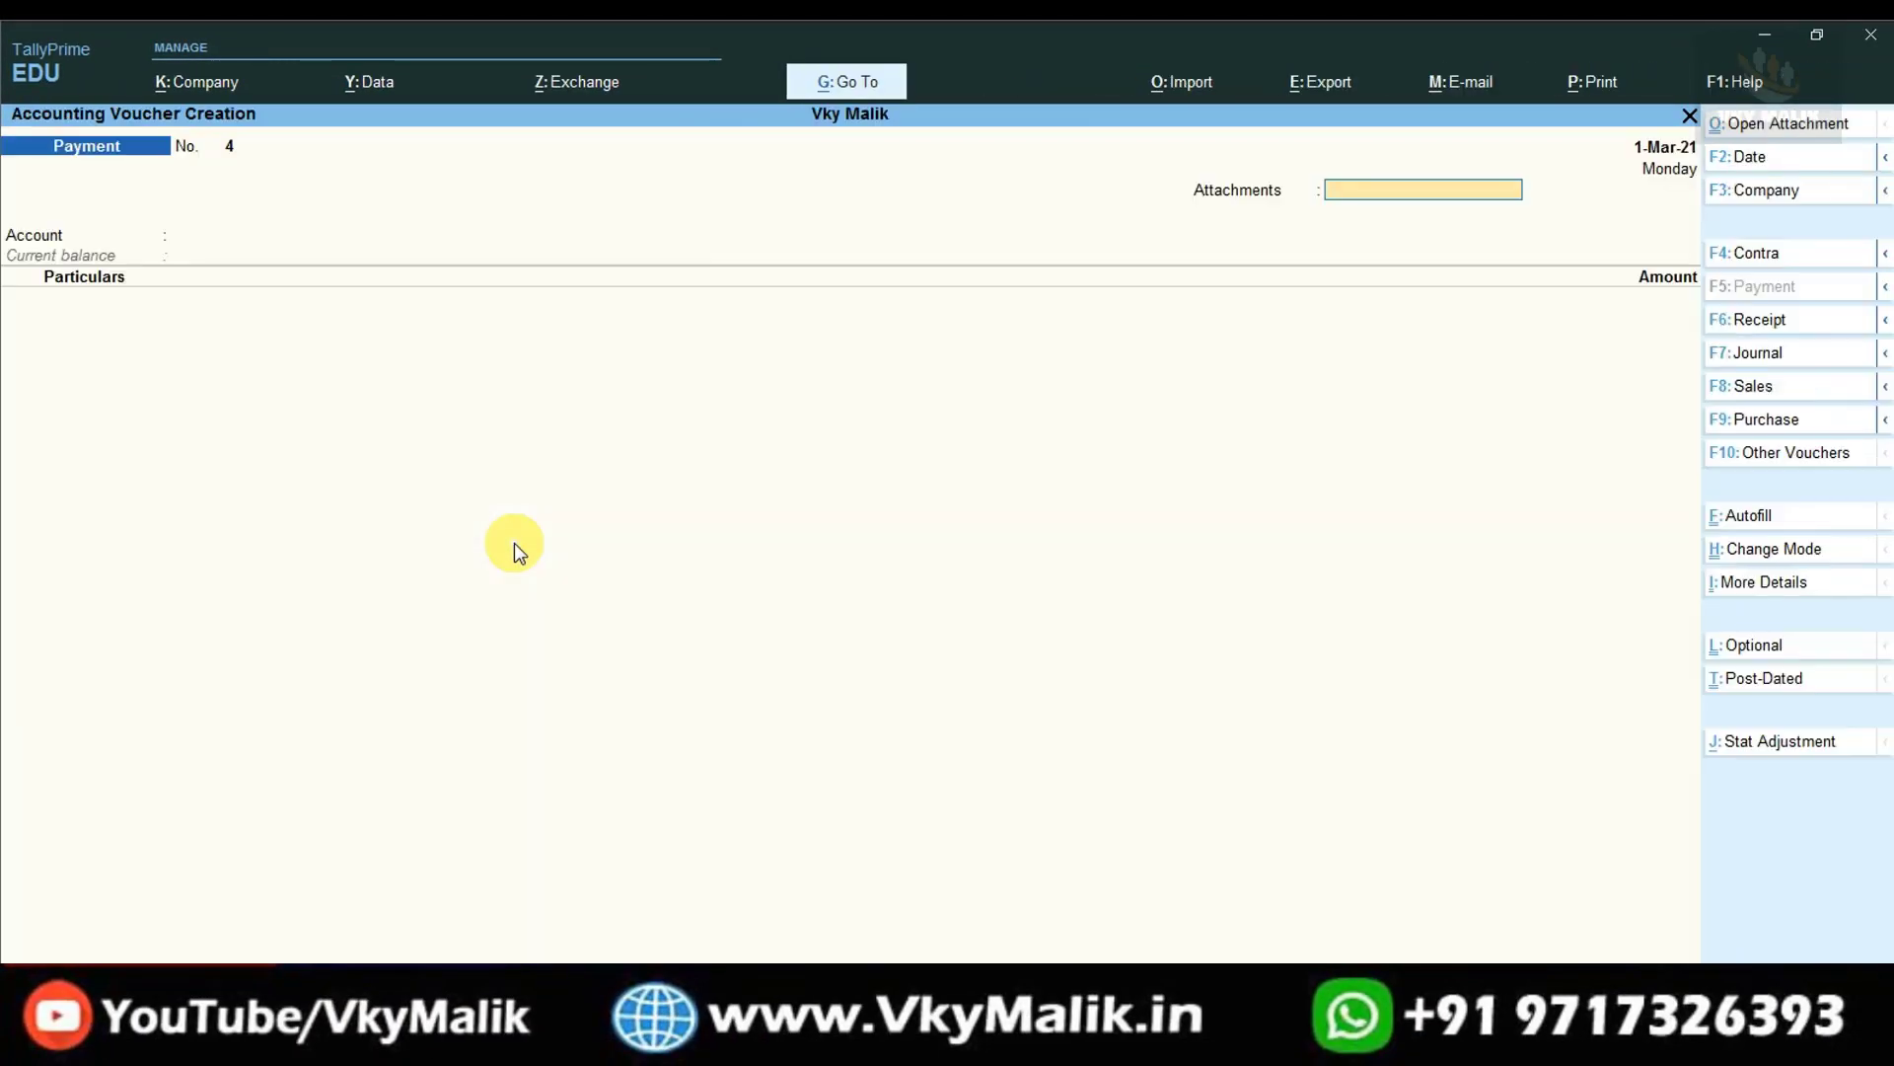
key("F8")
key("Return")
key("ctrl+a")
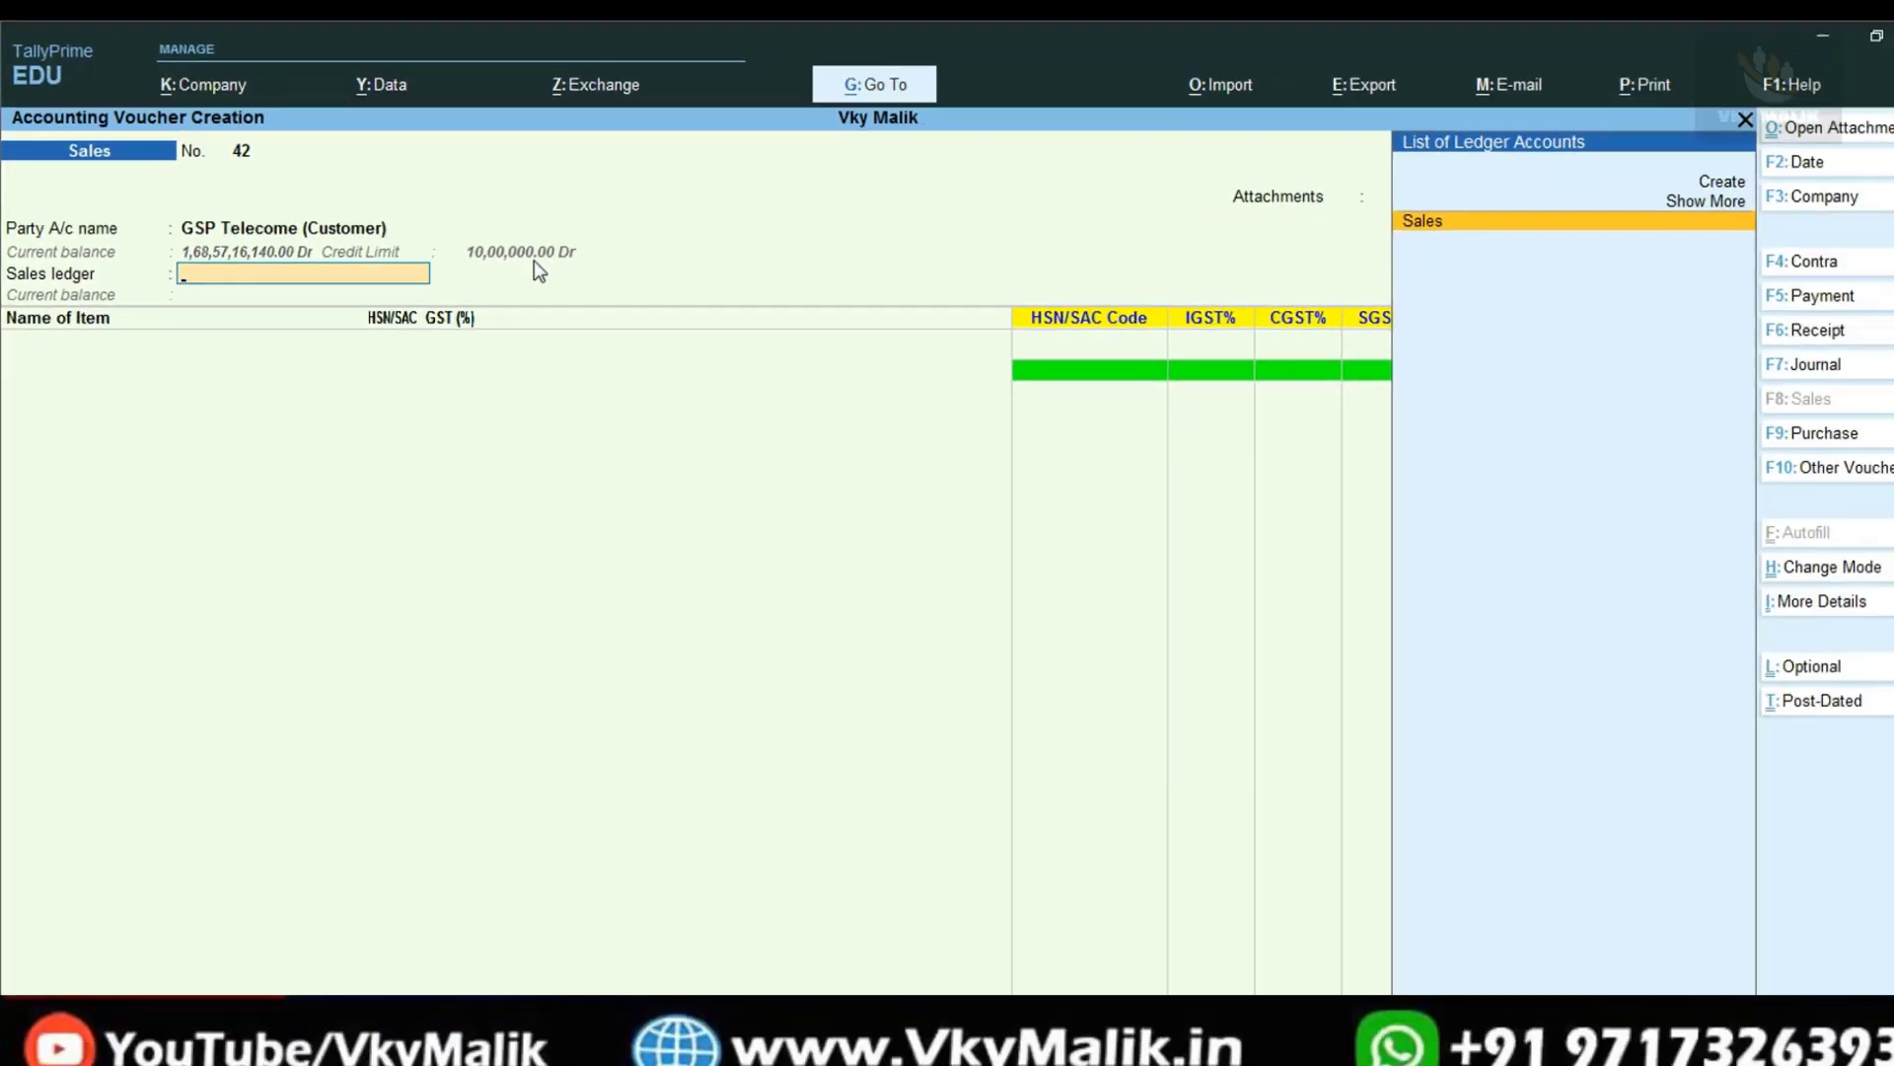
key("Escape")
key("Escape")
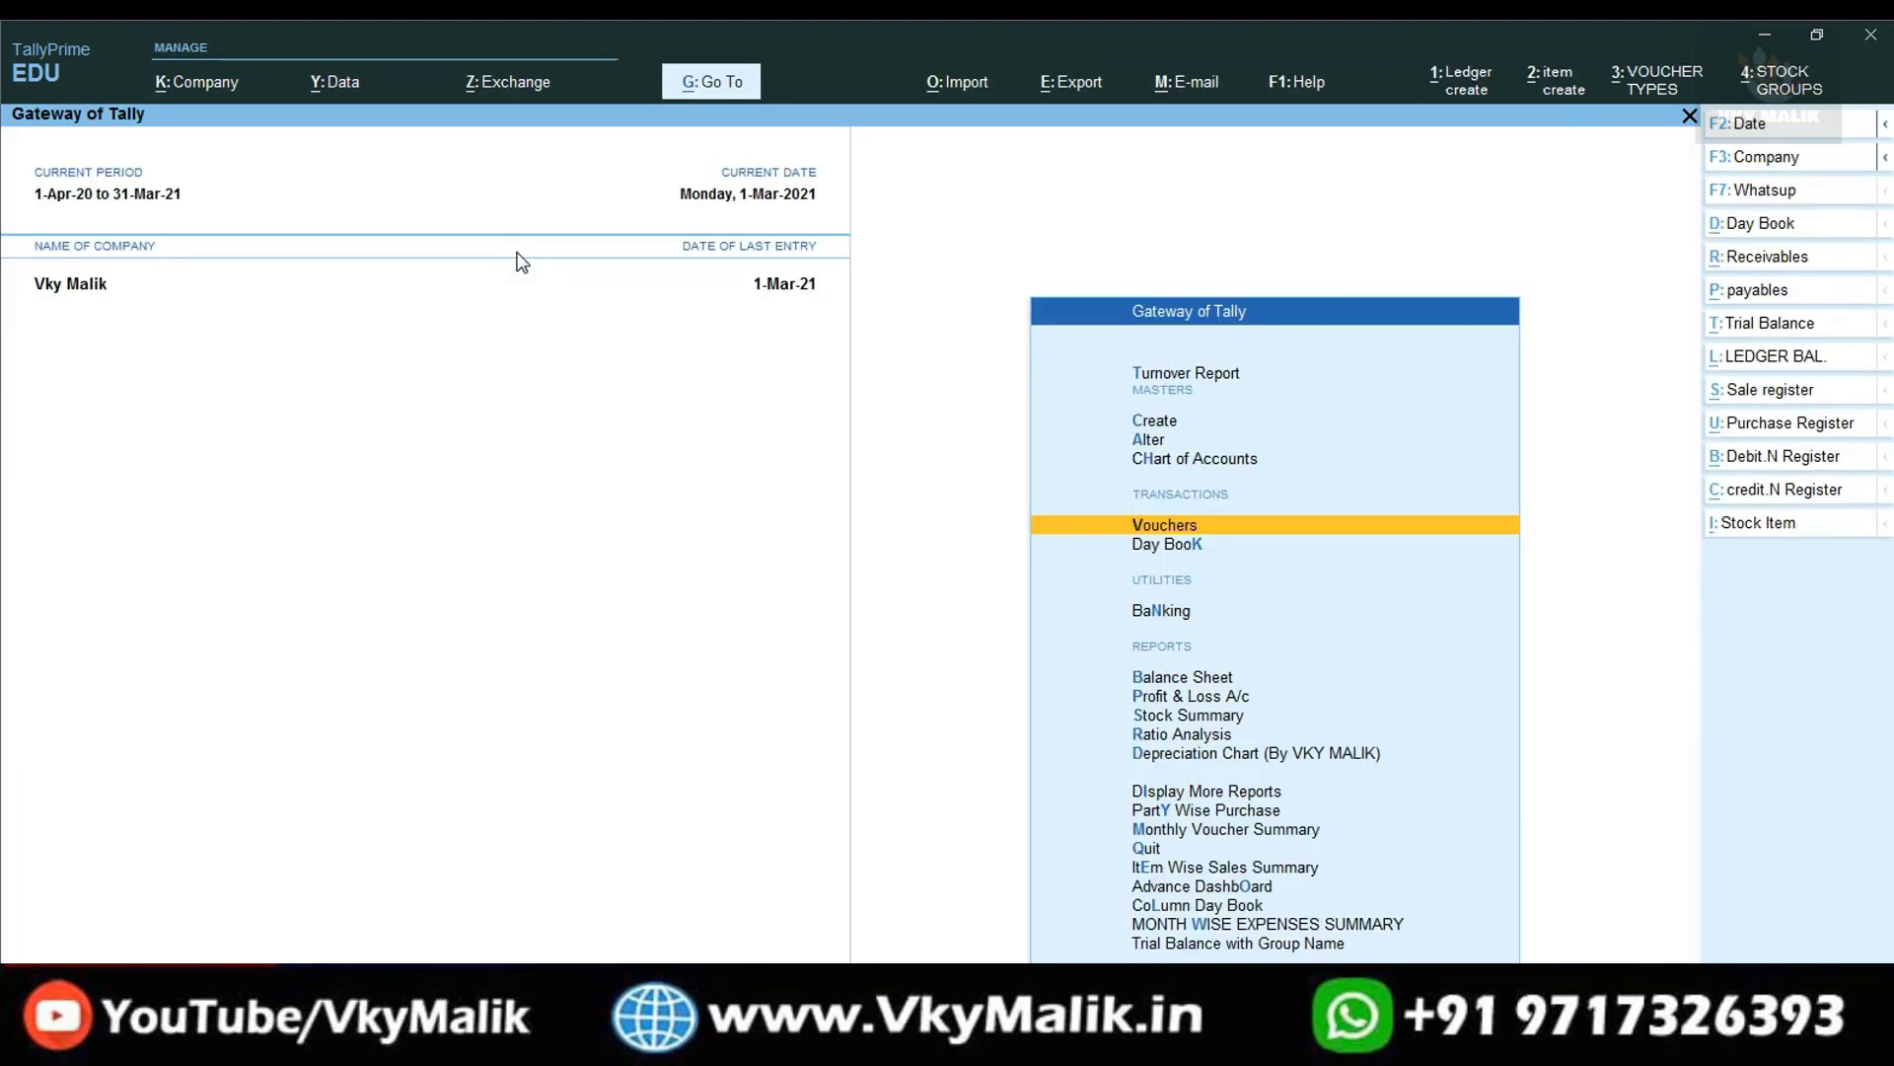
Check the credit limit for GSP Telecome (Customer) in the Turnover Report, then close the report
key("Up")
key("Up")
key("Up")
key("Up")
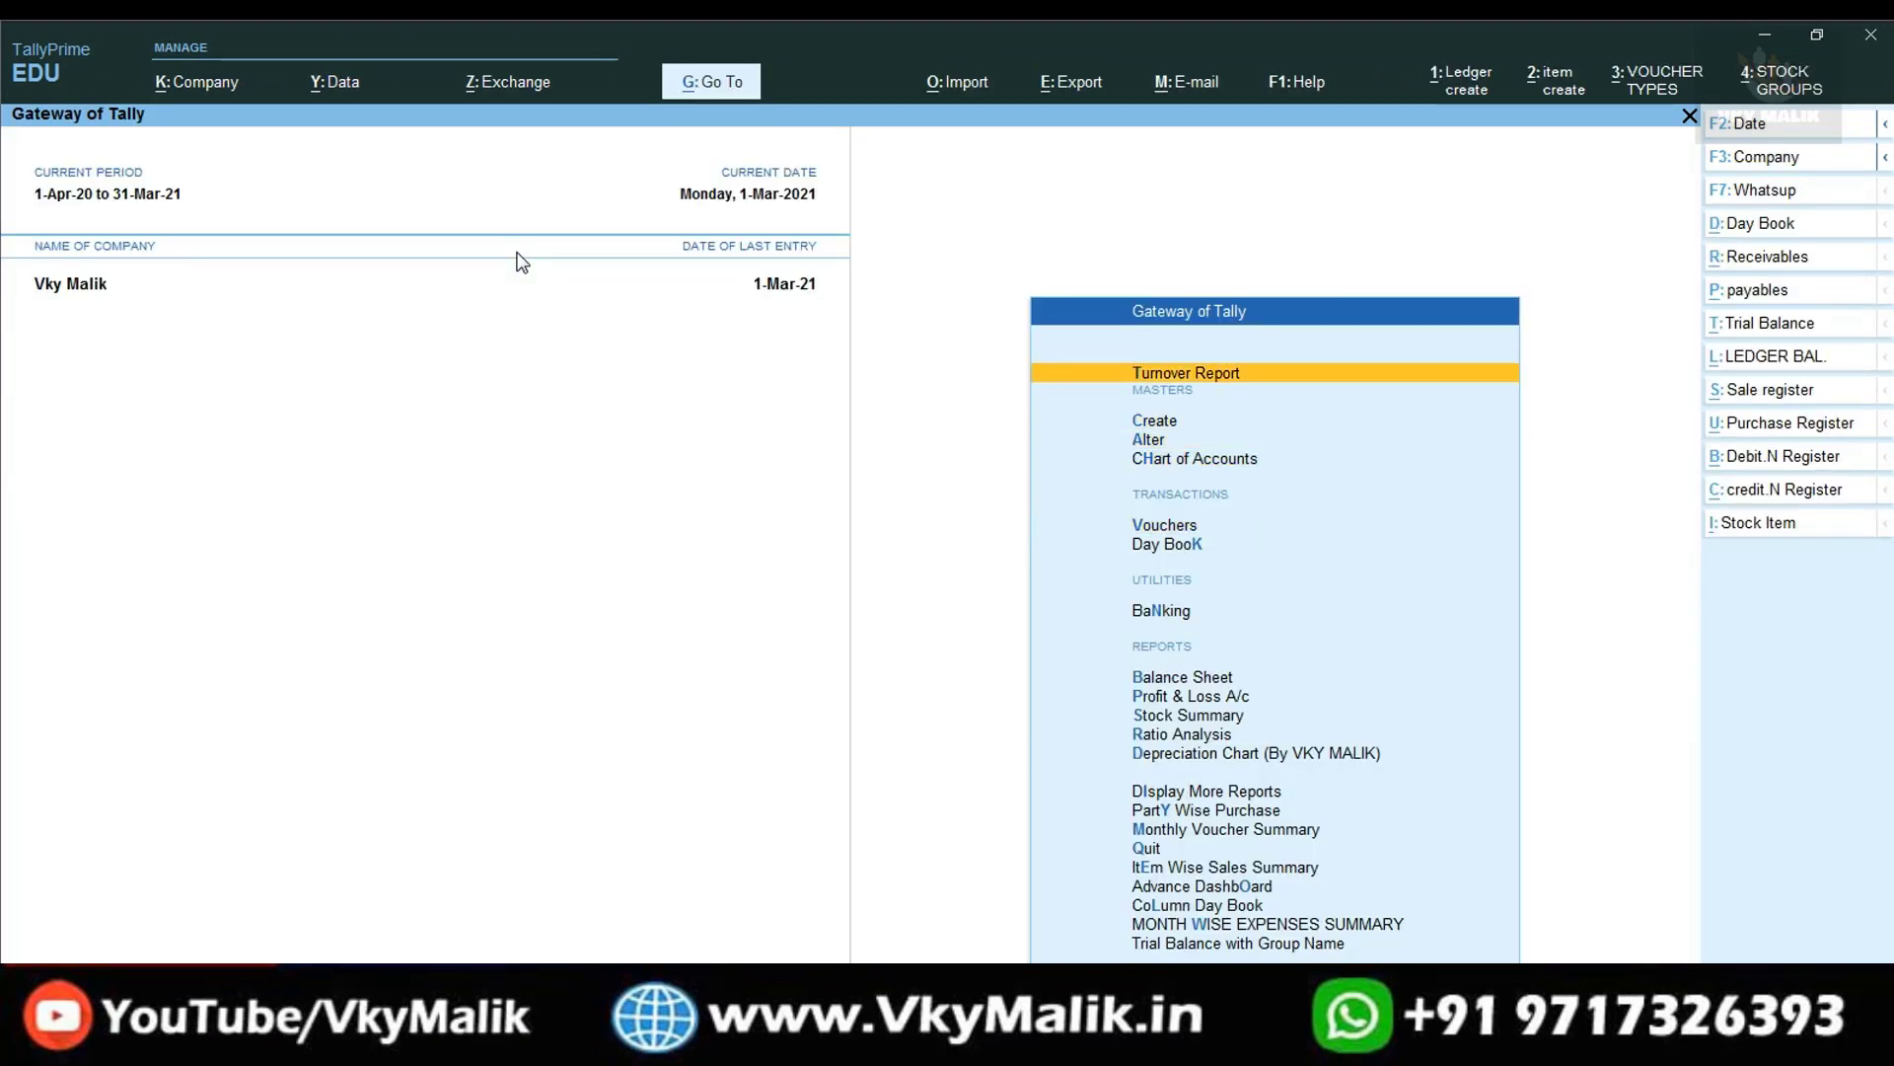
key("Return")
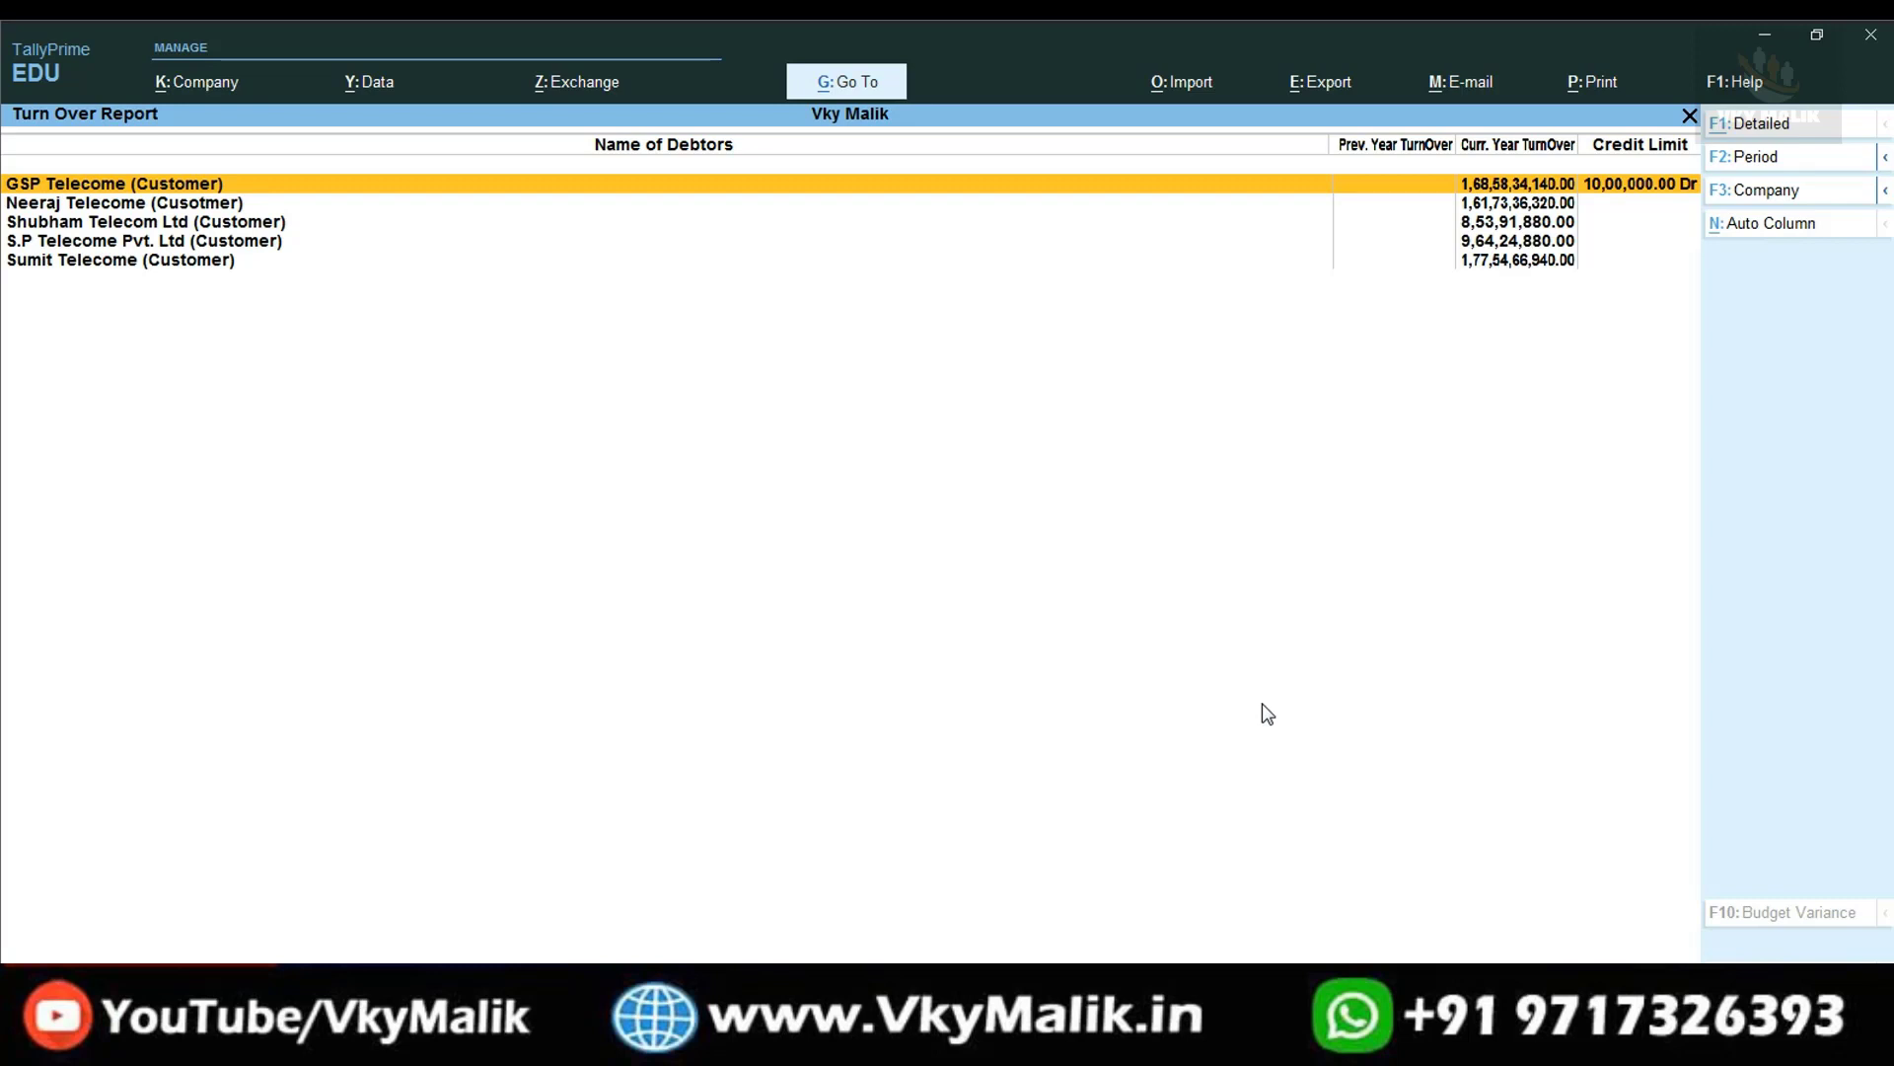
key("Escape")
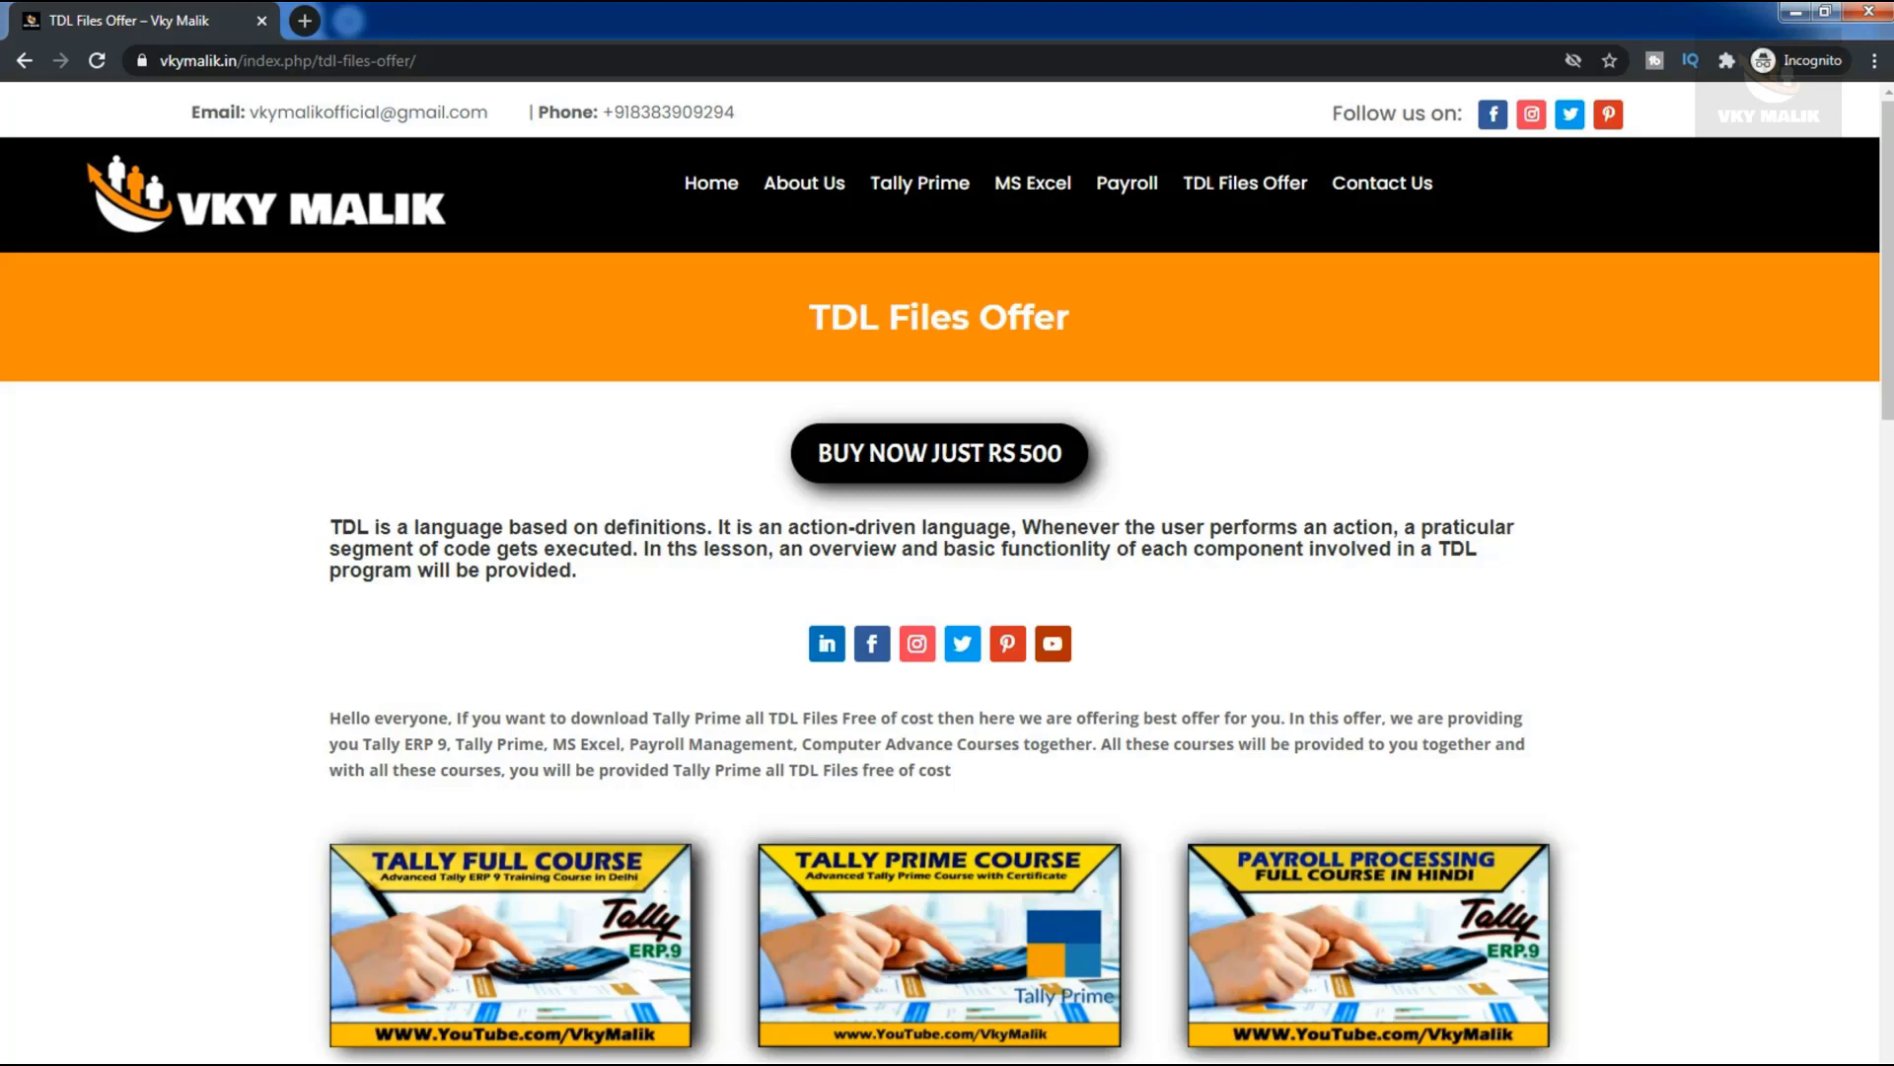
Switch to Chrome and examine the courses and Tally Prime TDL file list on vkymalik.in's TDL Files Offer page
scroll(947, 573, "down", 6)
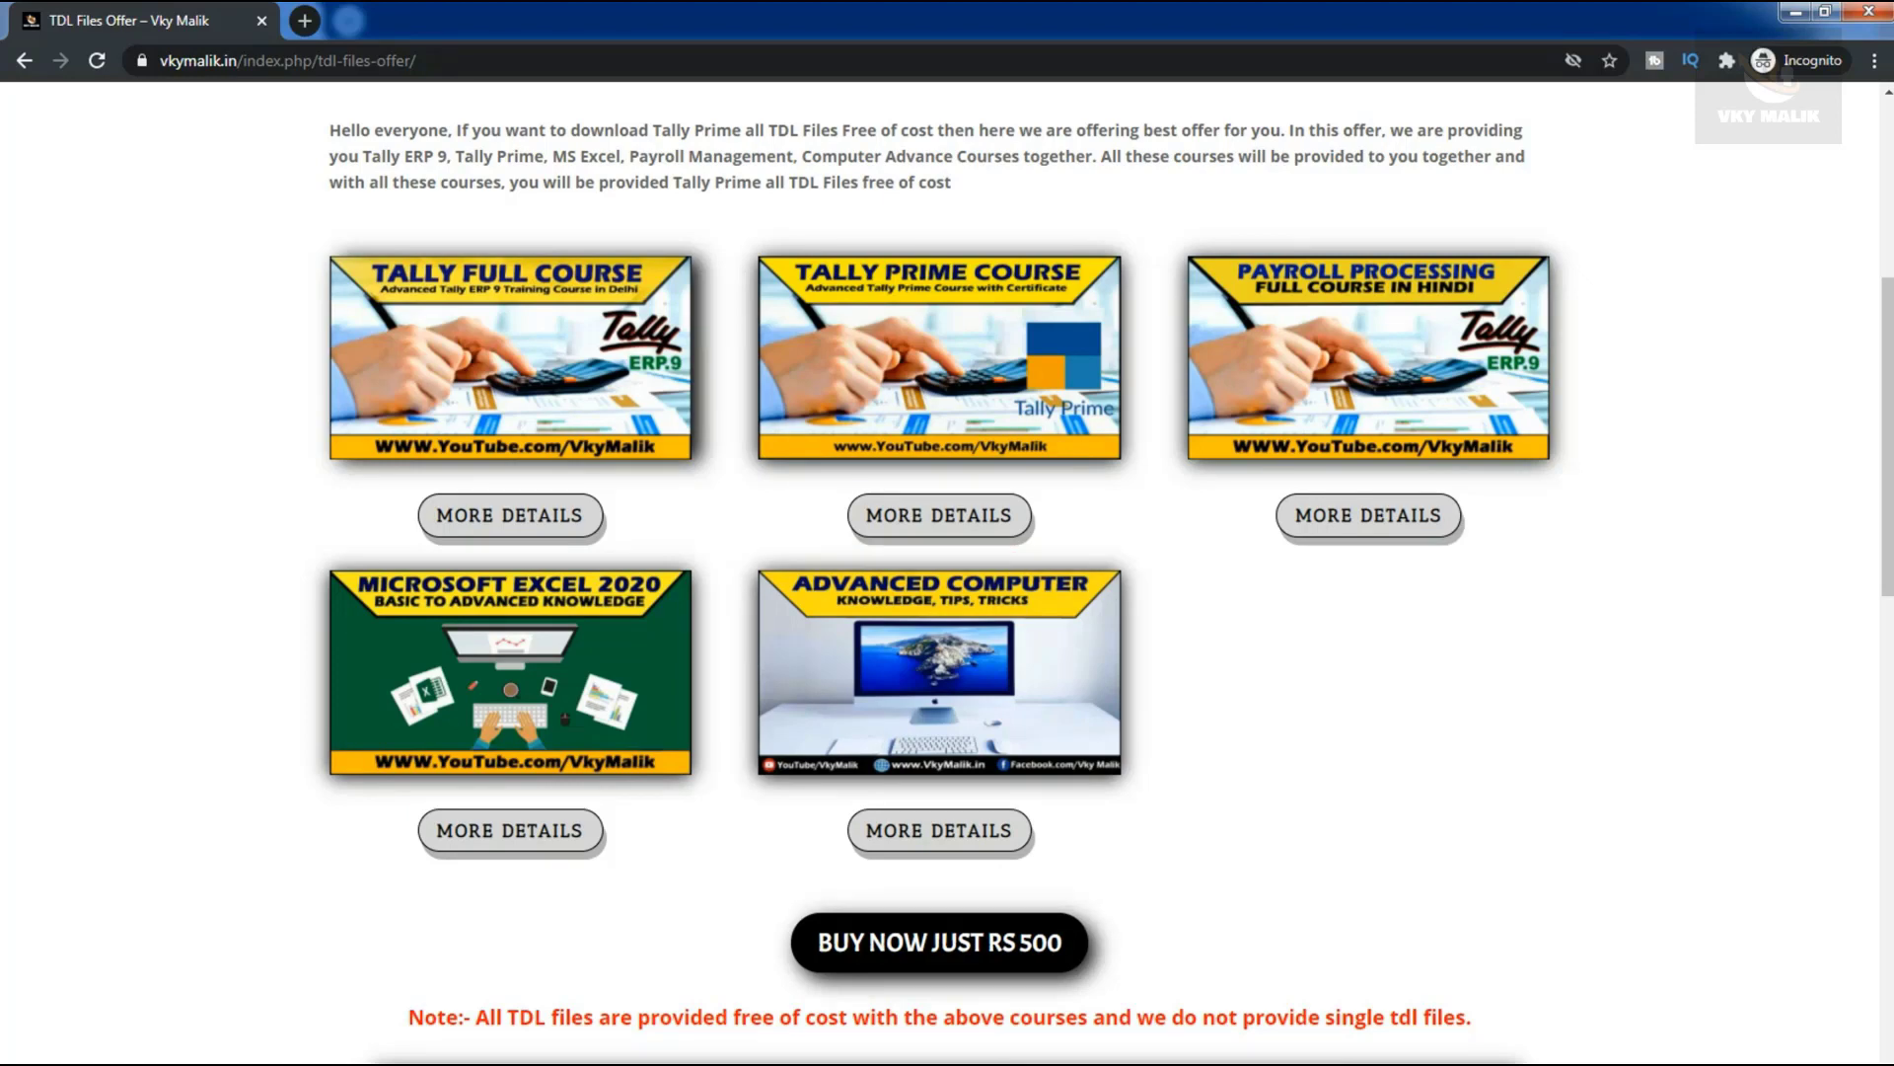
scroll(947, 572, "down", 8)
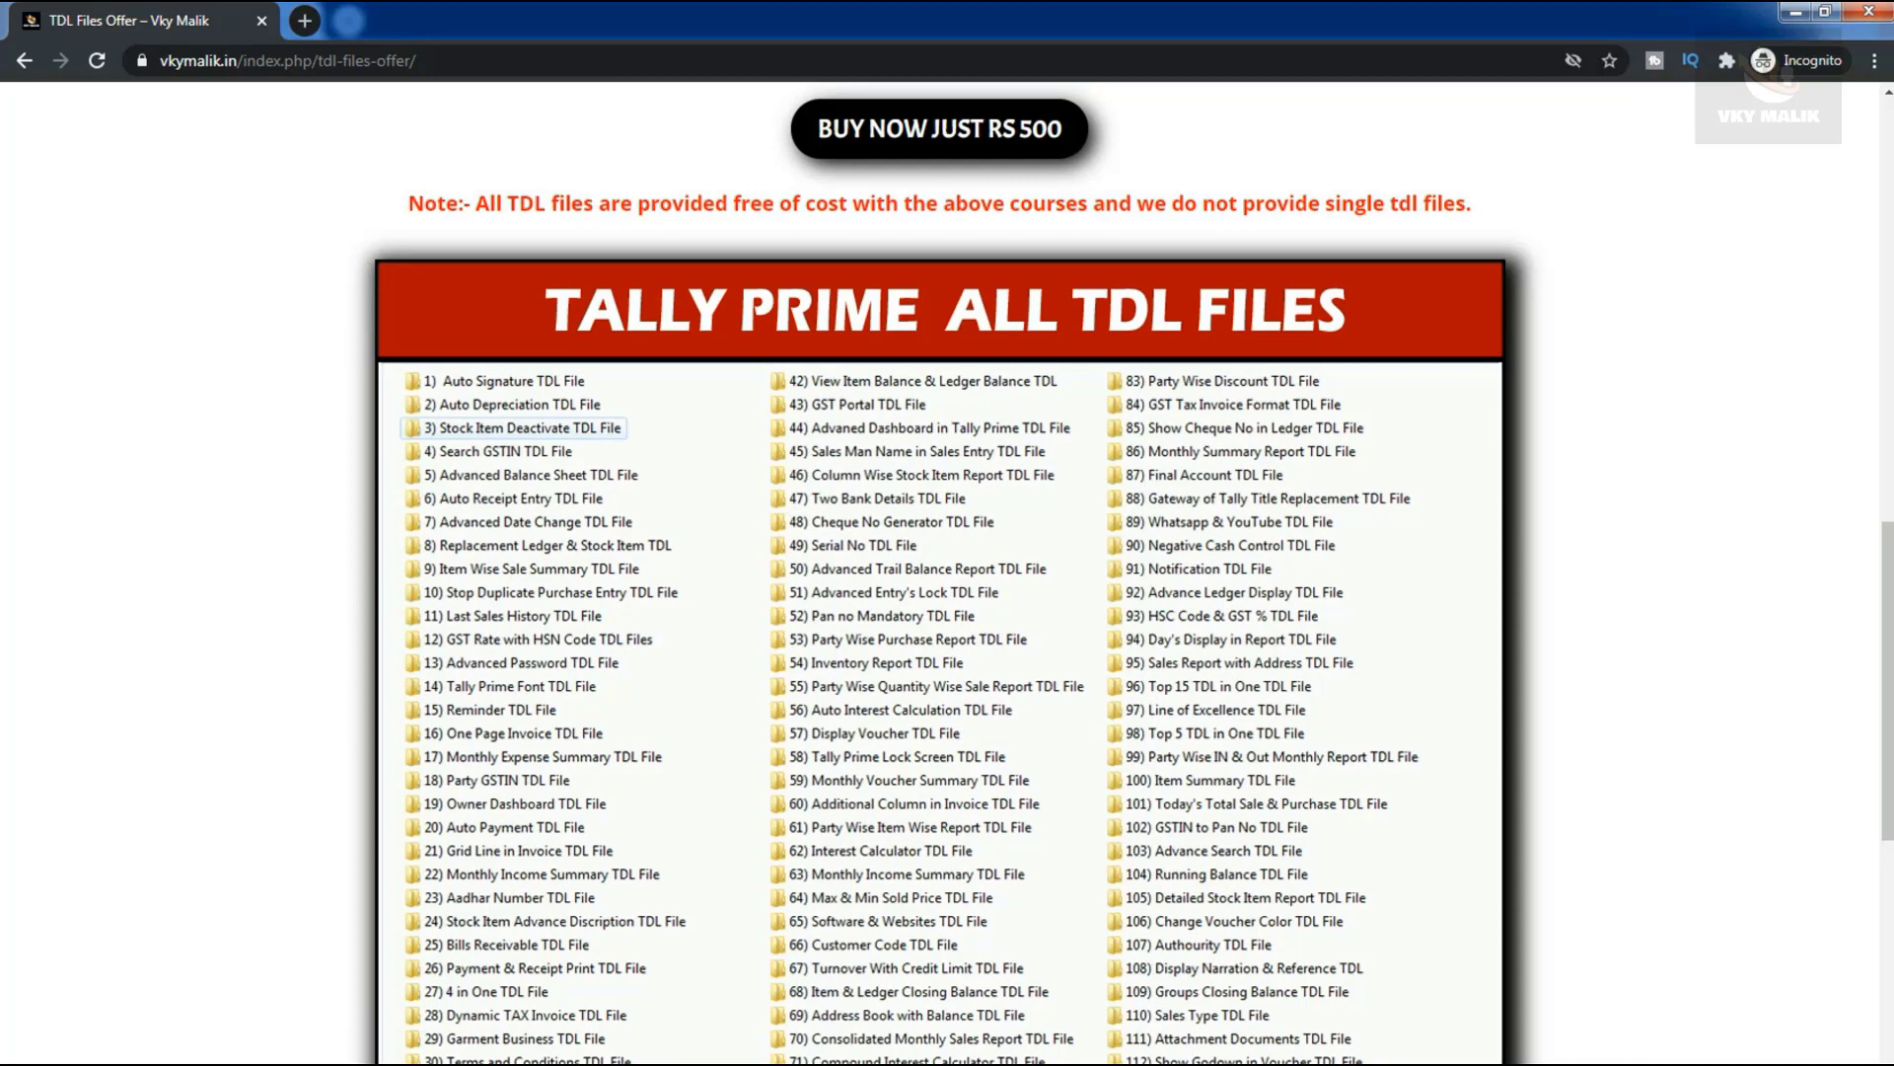
scroll(947, 573, "down", 9)
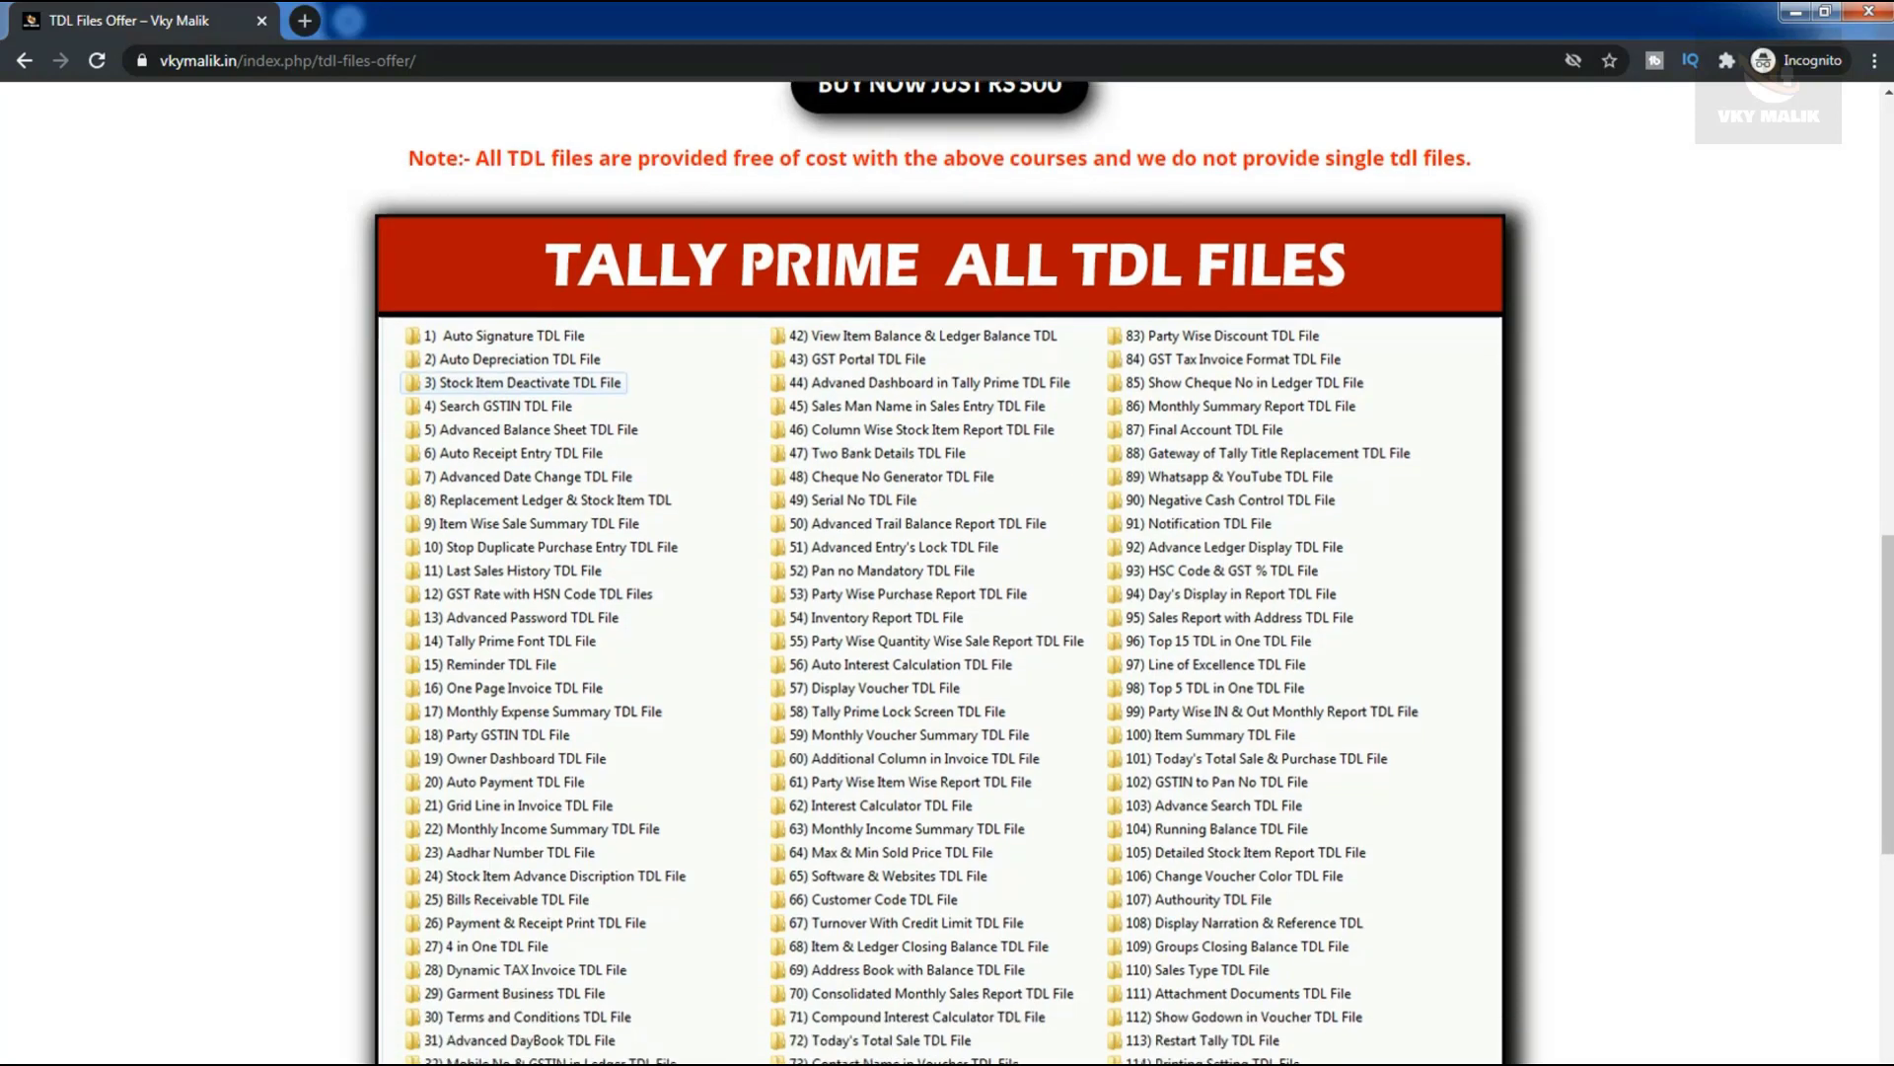